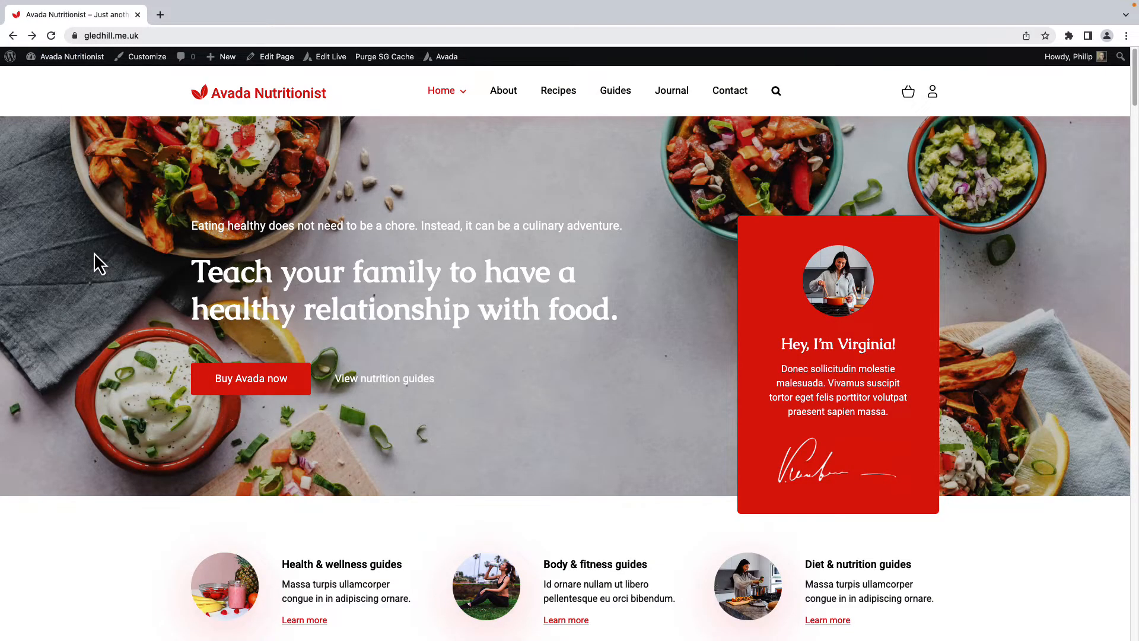
- Create a new post titled "My Recipe Post" and assign it to the Wellbeing category
mouse_move(229, 70)
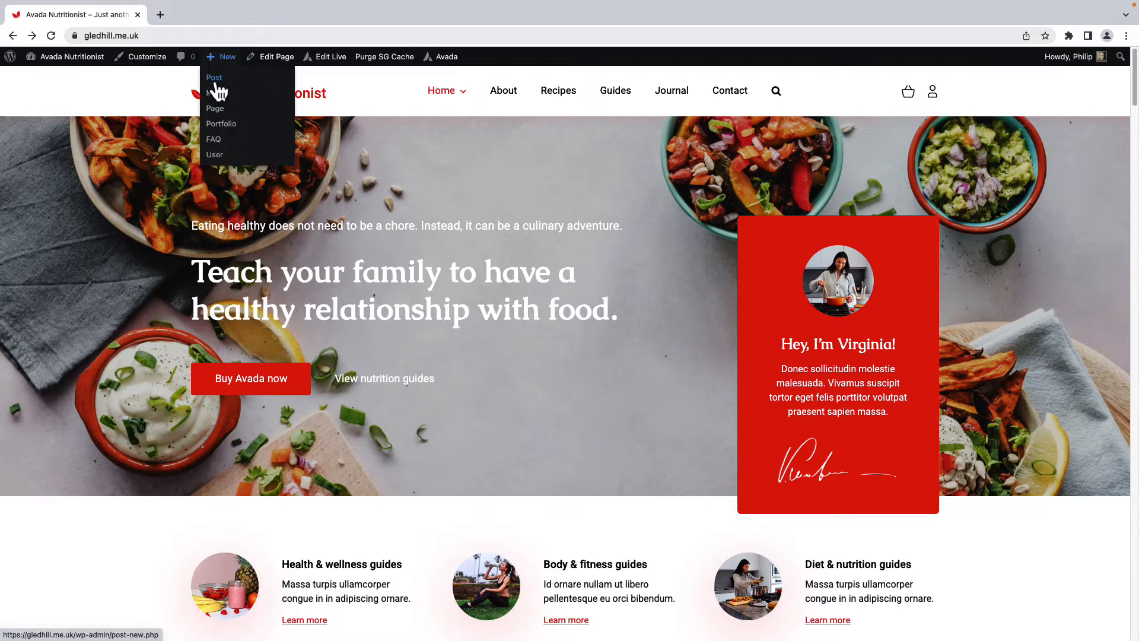
left_click(215, 77)
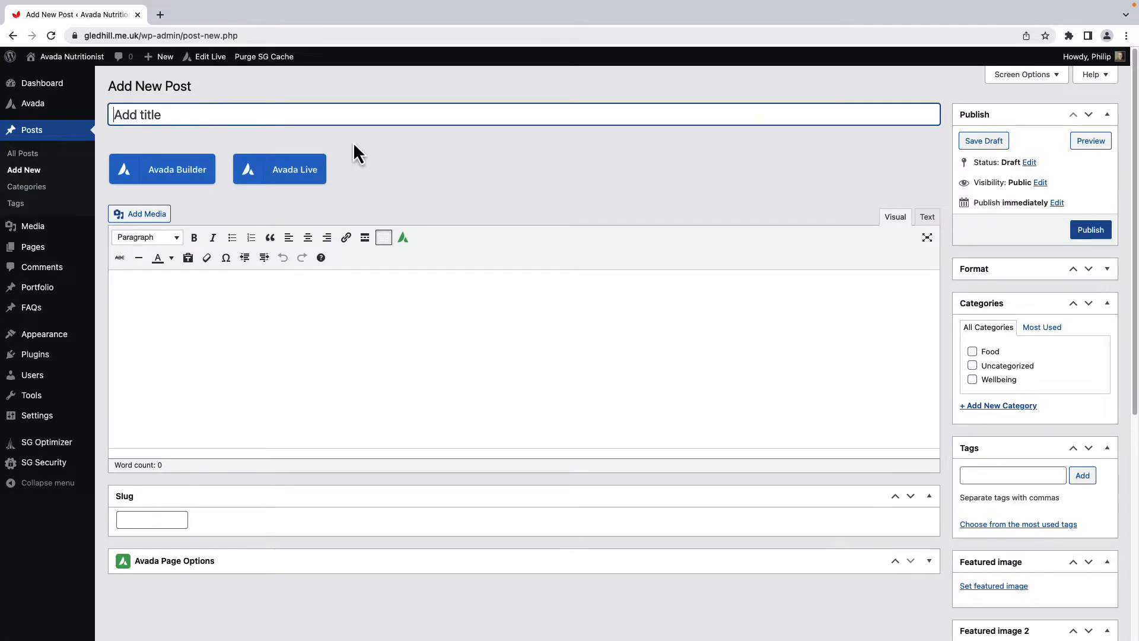
type("My Recipe Post")
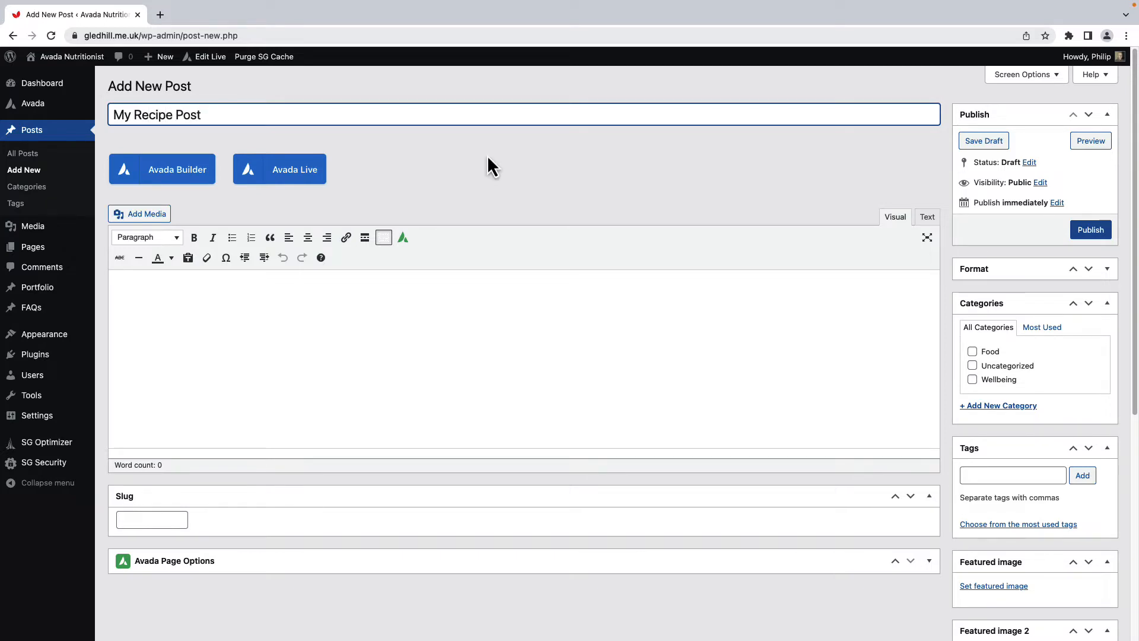
left_click(999, 380)
scroll(1000, 388, "down", 3)
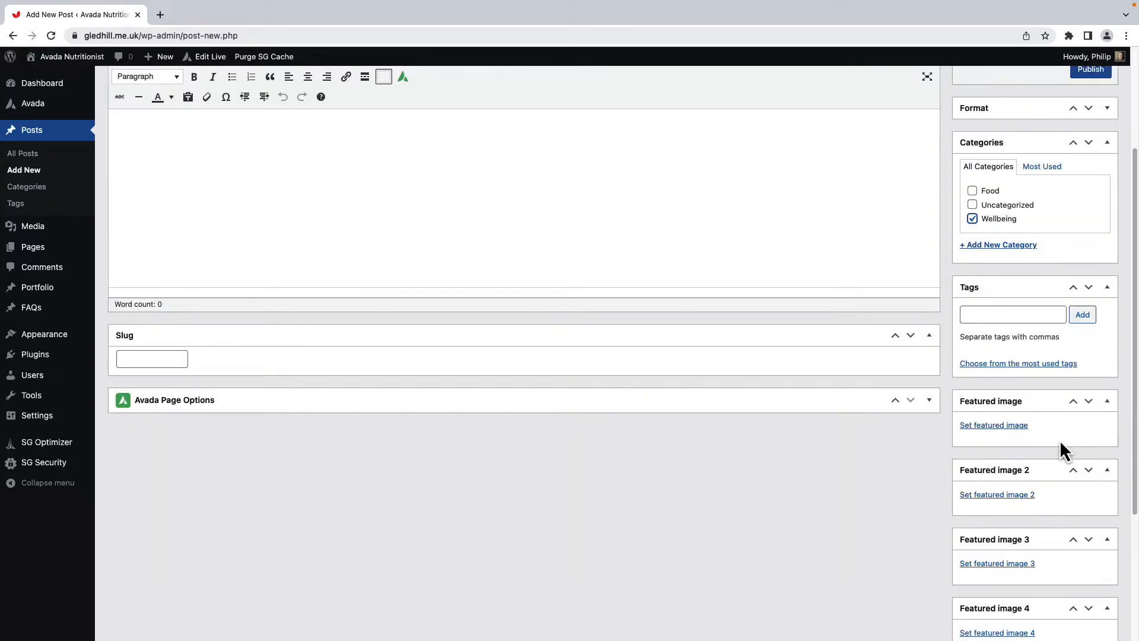
left_click(1017, 426)
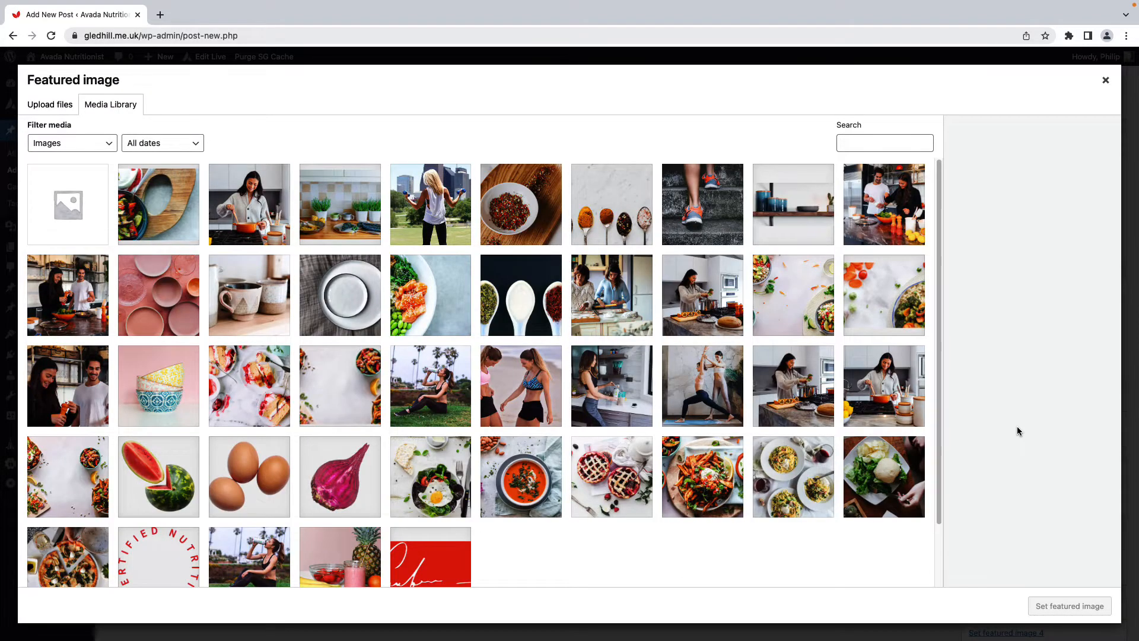
left_click(618, 225)
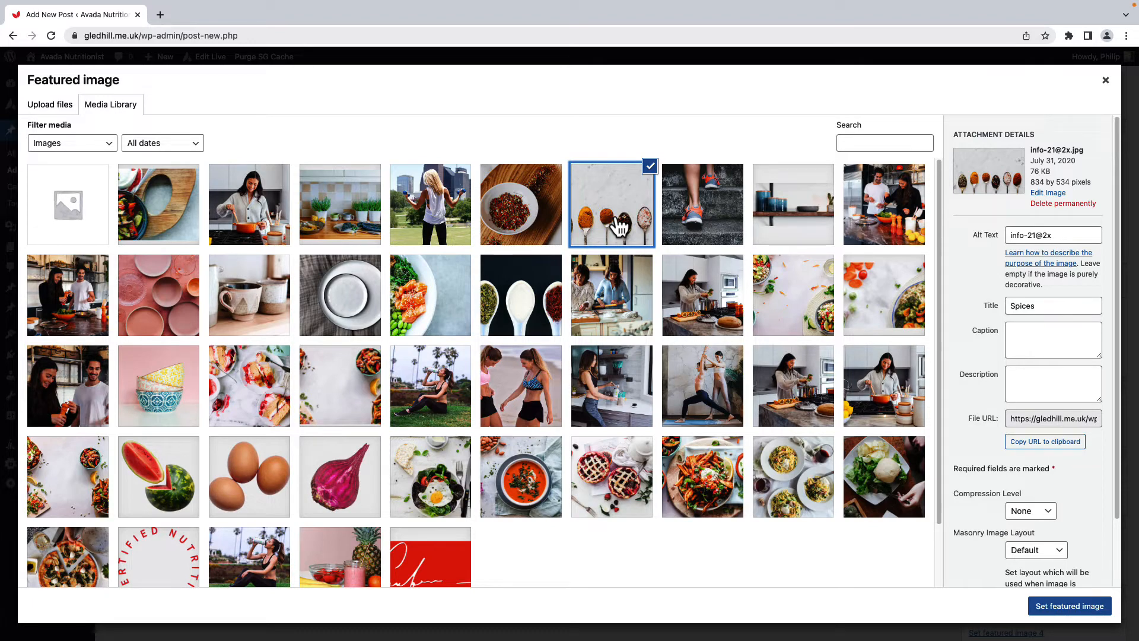
left_click(611, 304)
left_click(517, 312)
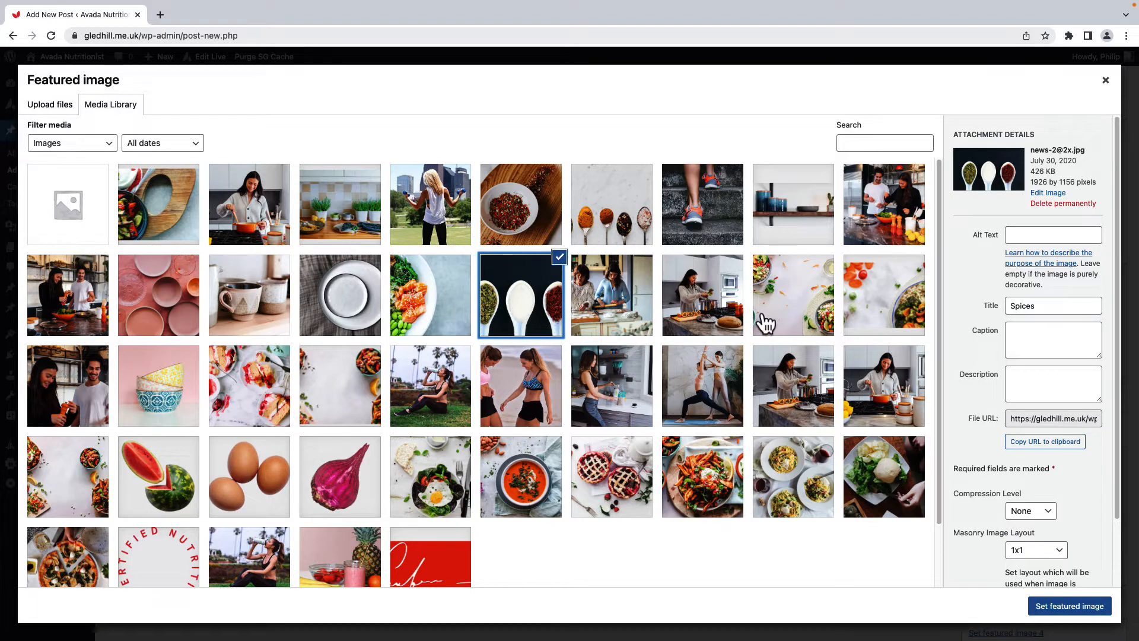
left_click(1081, 613)
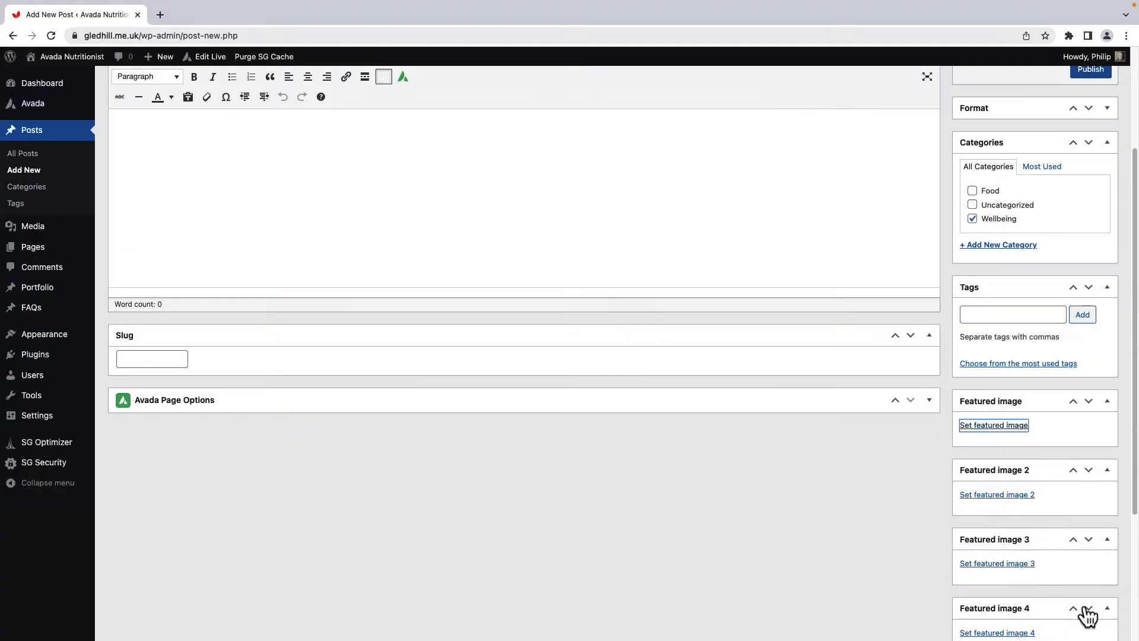
- Save the post as a draft and open it in the Avada Live front-end builder
scroll(937, 371, "up", 3)
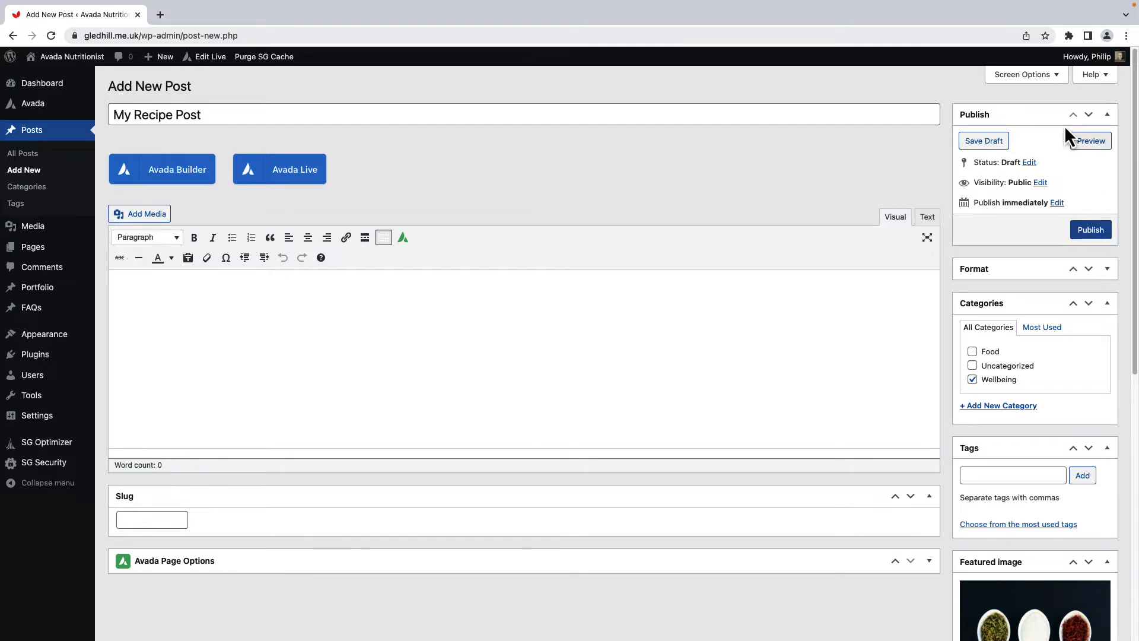
left_click(990, 142)
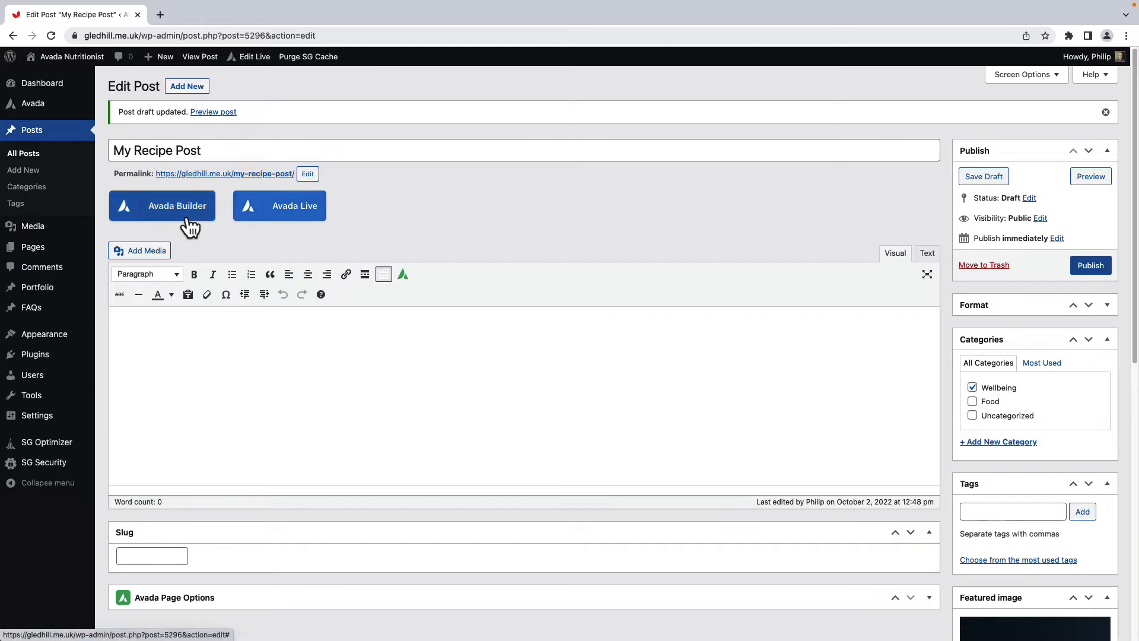
left_click(291, 228)
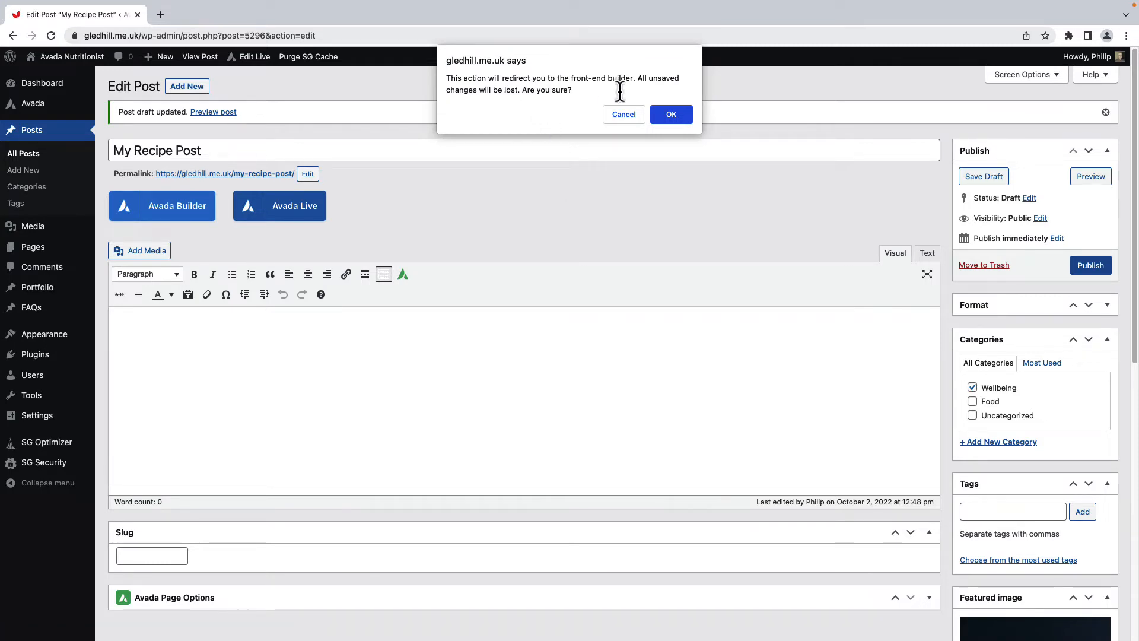
left_click(669, 114)
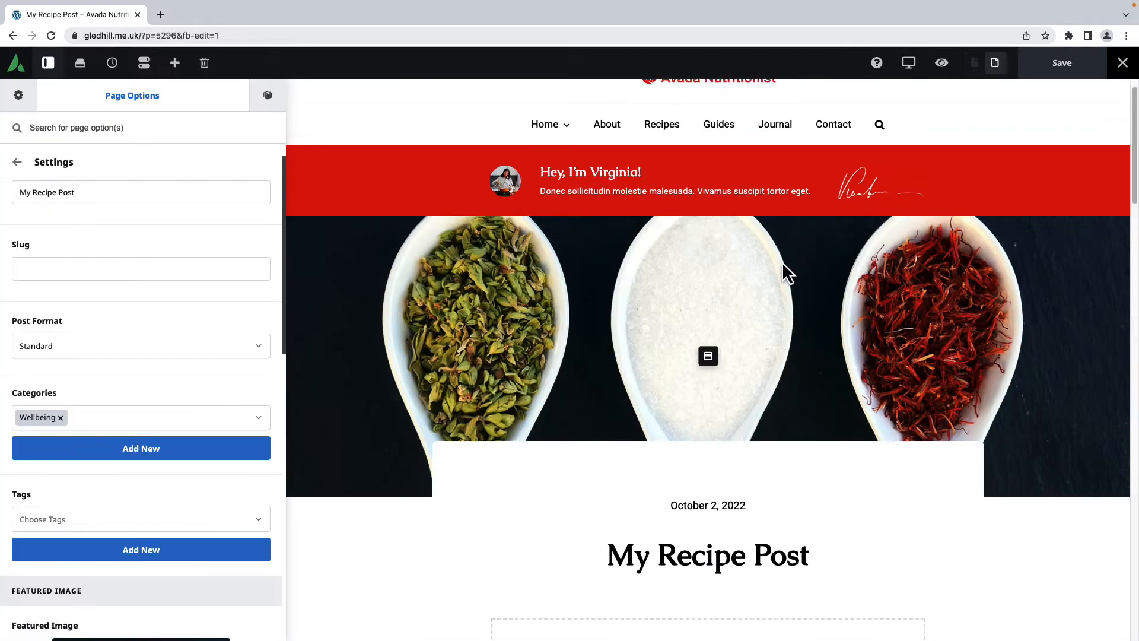
- Load the saved recipe template from the Avada Builder Library, replacing all page content
scroll(783, 264, "down", 4)
scroll(783, 270, "down", 3)
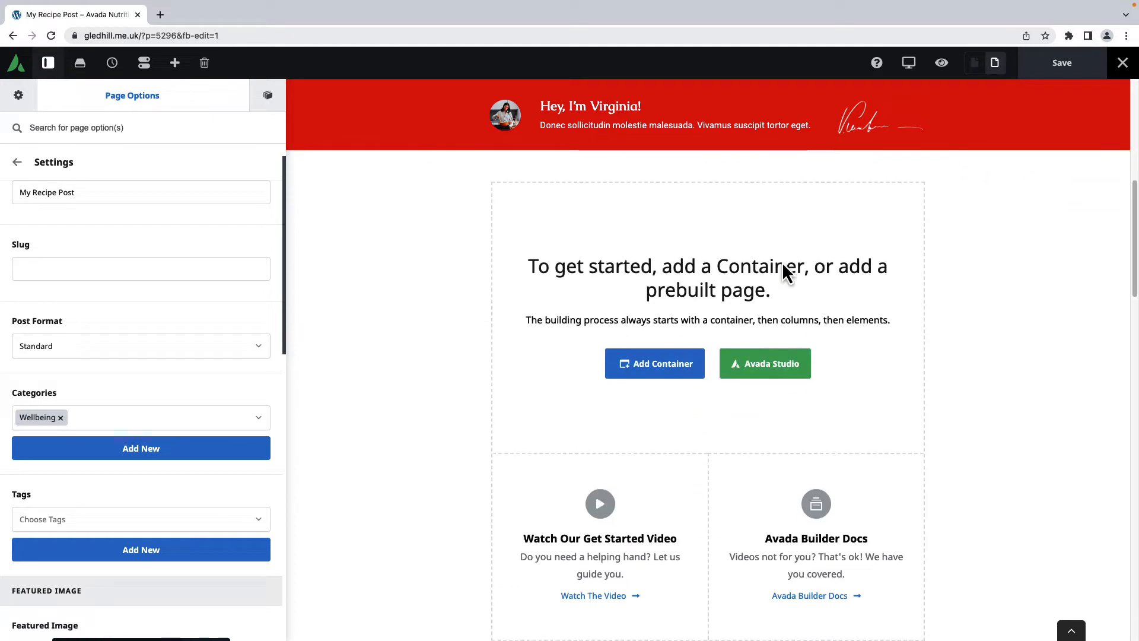
left_click(766, 379)
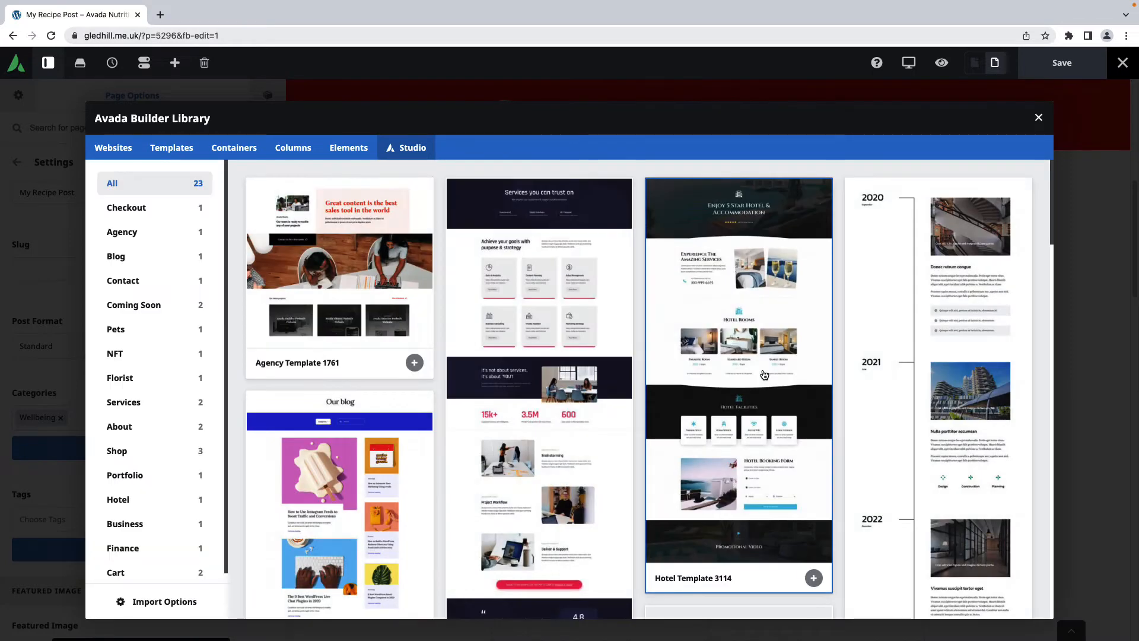
left_click(180, 159)
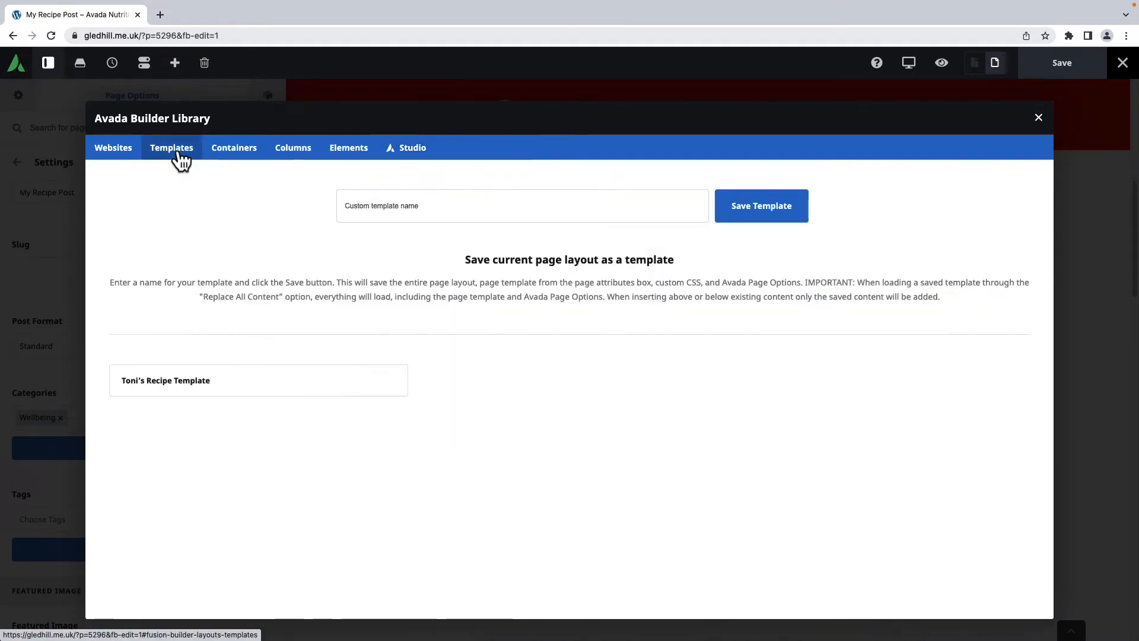
mouse_move(260, 394)
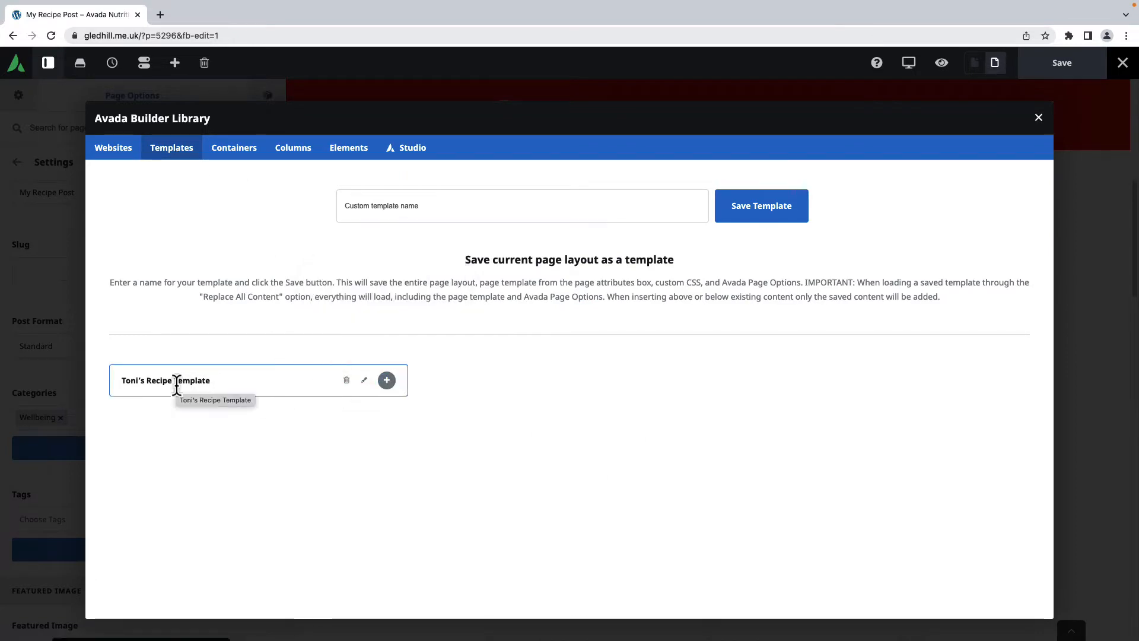
mouse_move(187, 380)
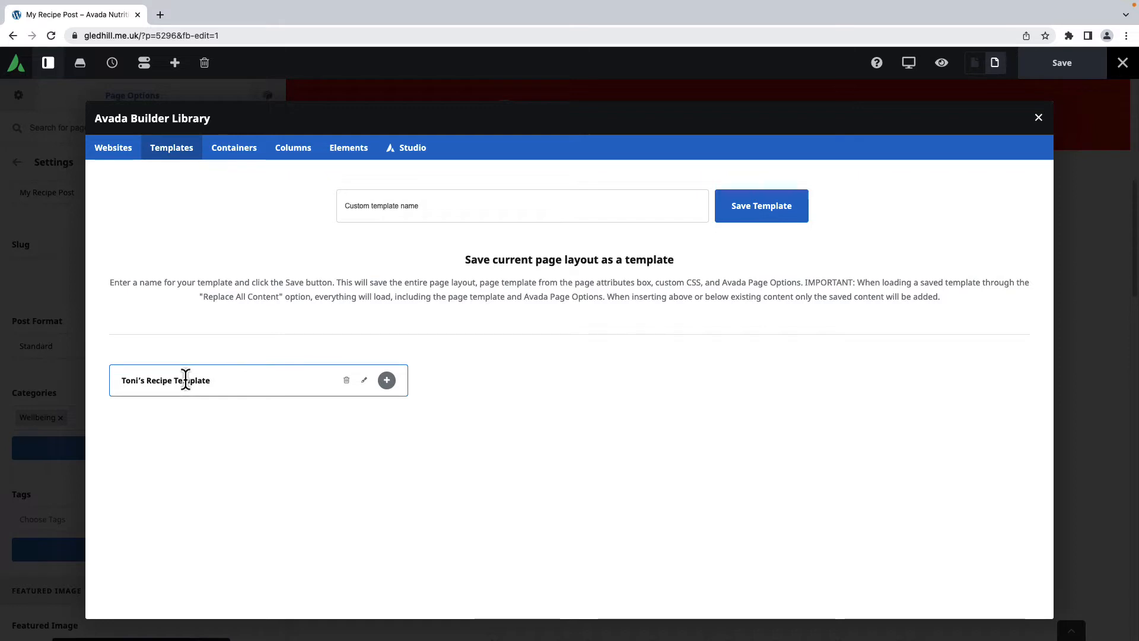
mouse_move(386, 386)
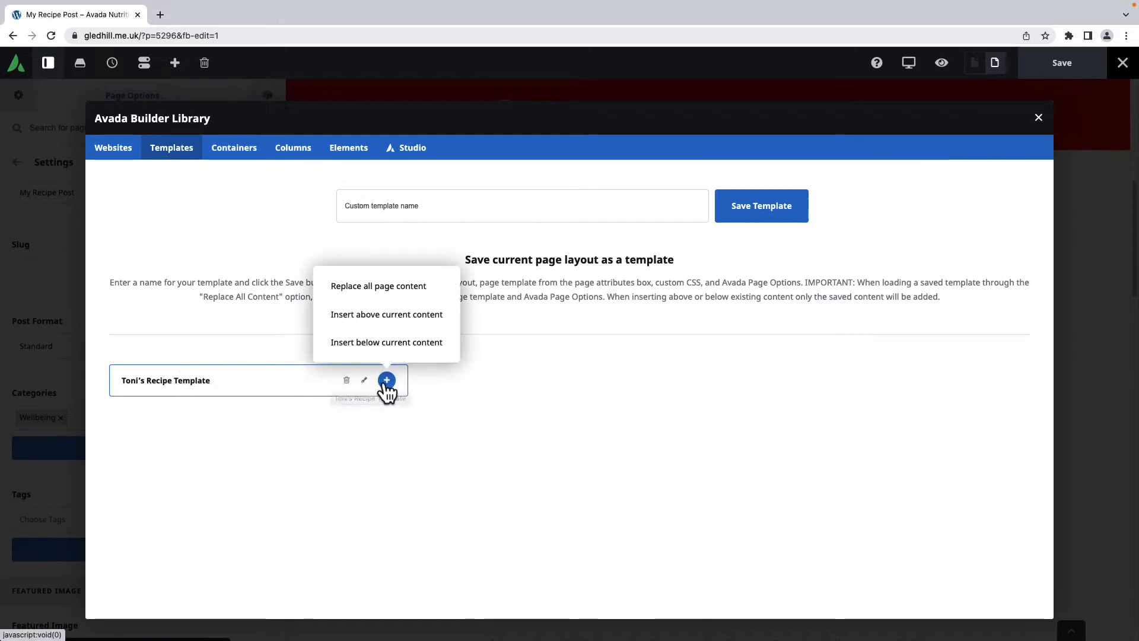
left_click(396, 288)
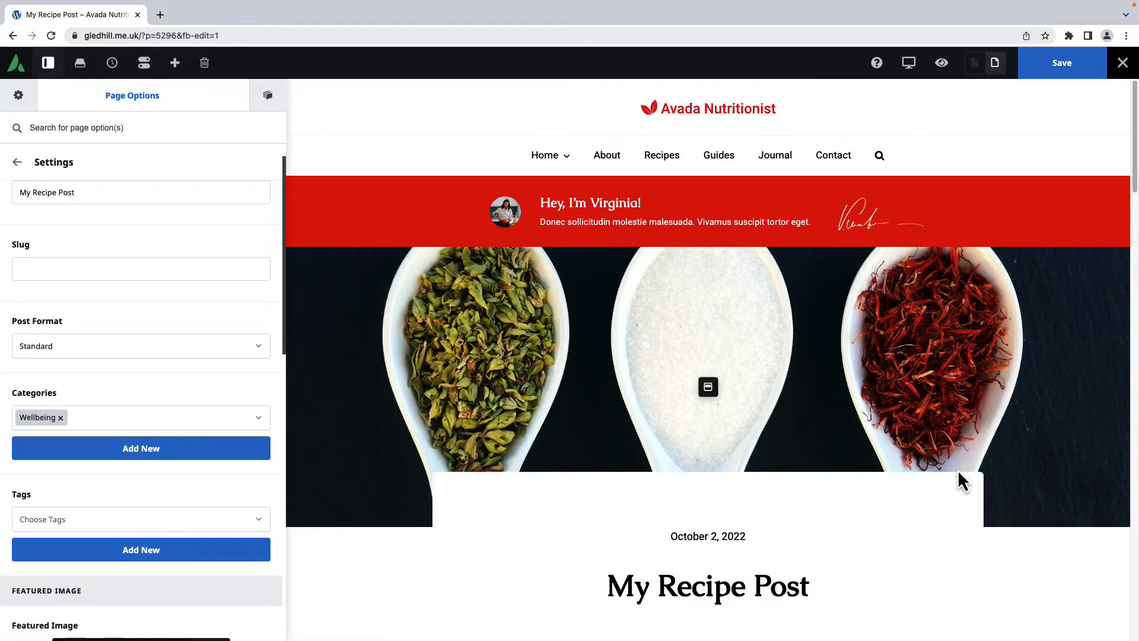
- Open the options of the demo text block below the post title and widen the editing sidebar
scroll(959, 473, "down", 7)
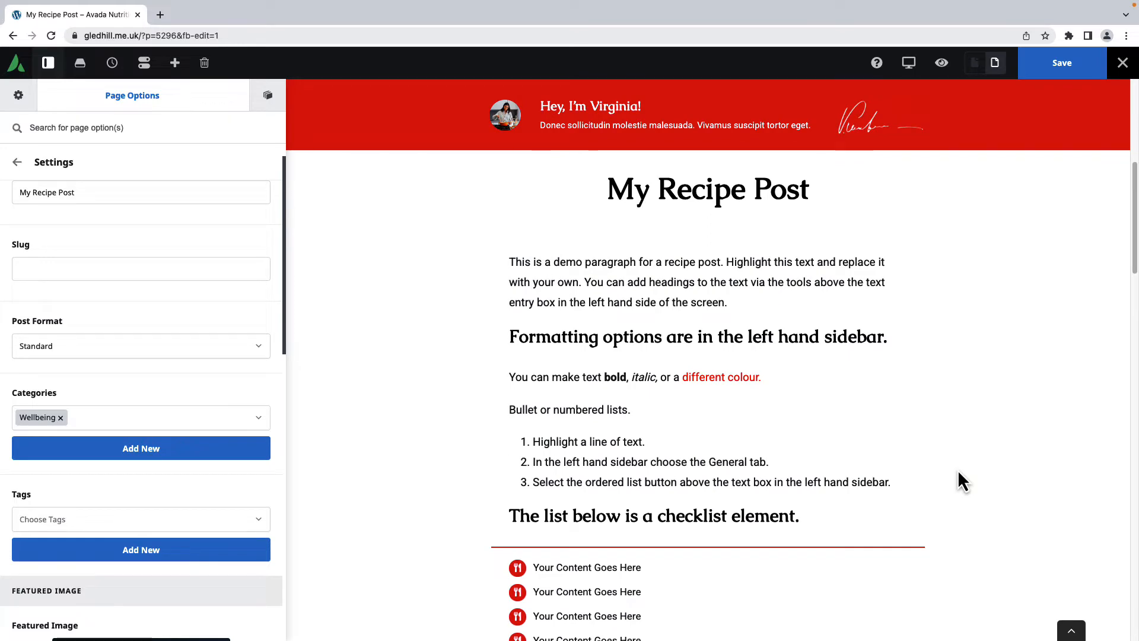
scroll(958, 473, "down", 3)
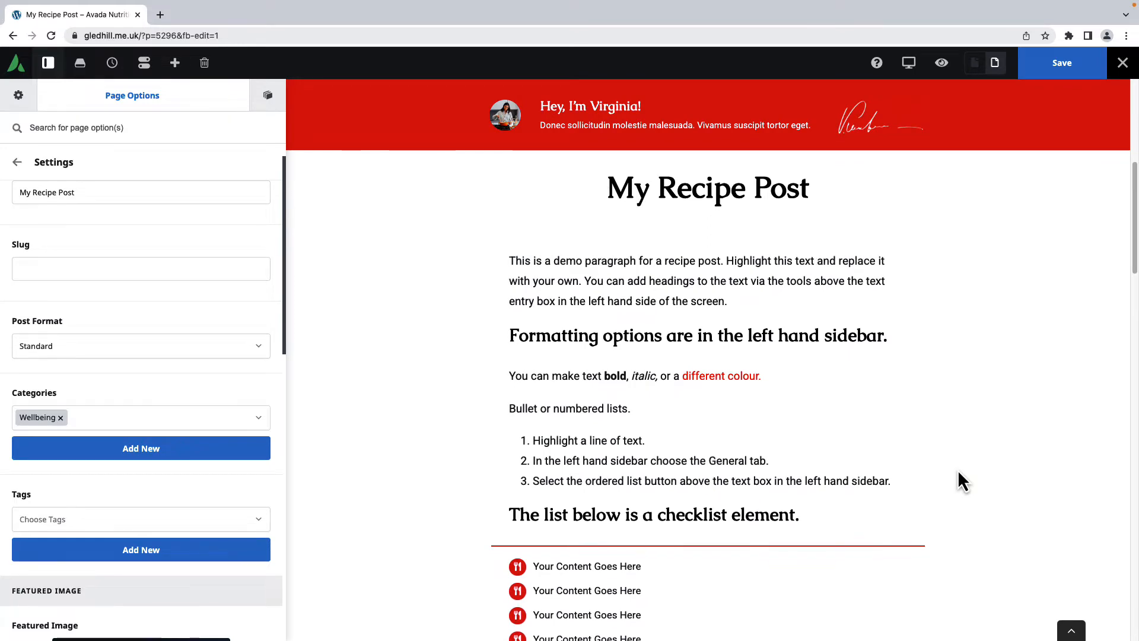
scroll(957, 468, "up", 4)
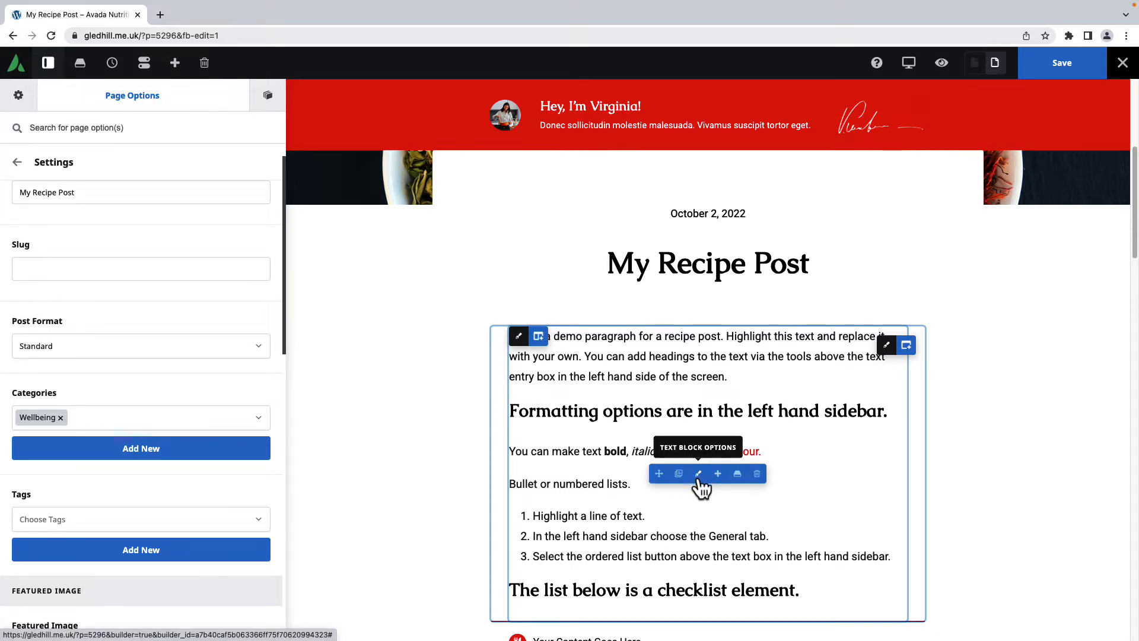
left_click(698, 475)
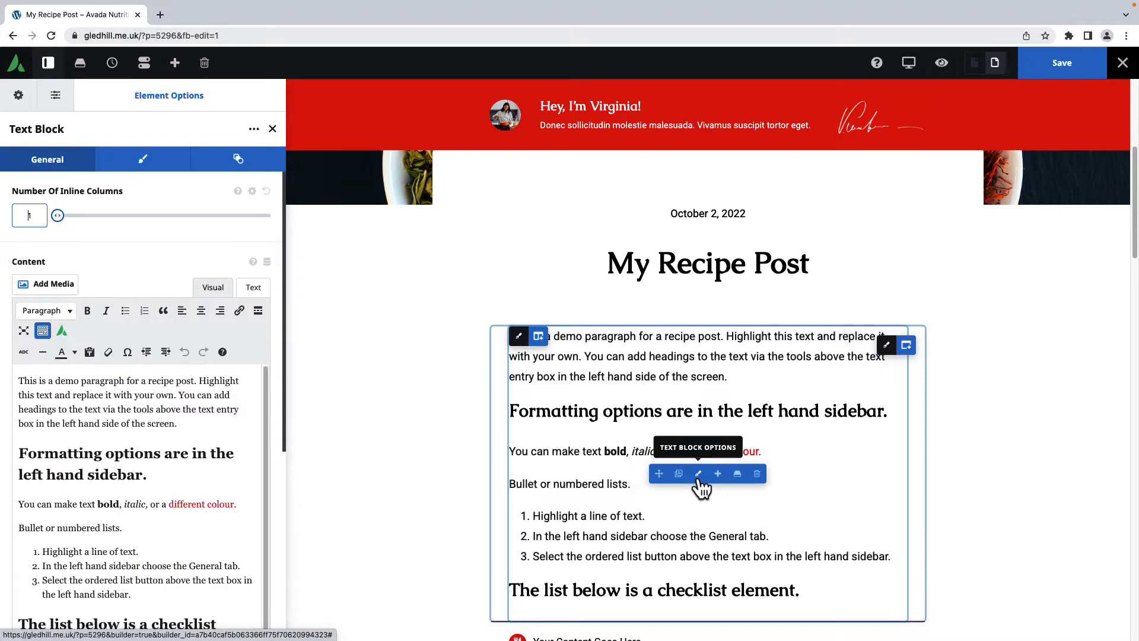
left_click_drag(285, 438, 360, 443)
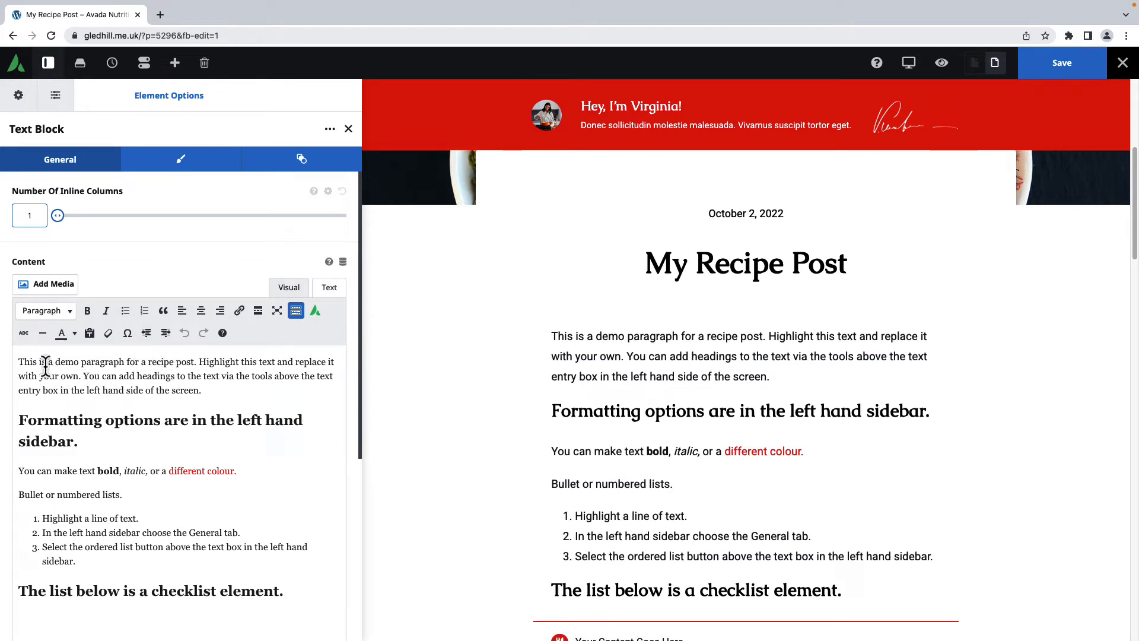
- Delete all the demo content from the text block
scroll(103, 414, "down", 3)
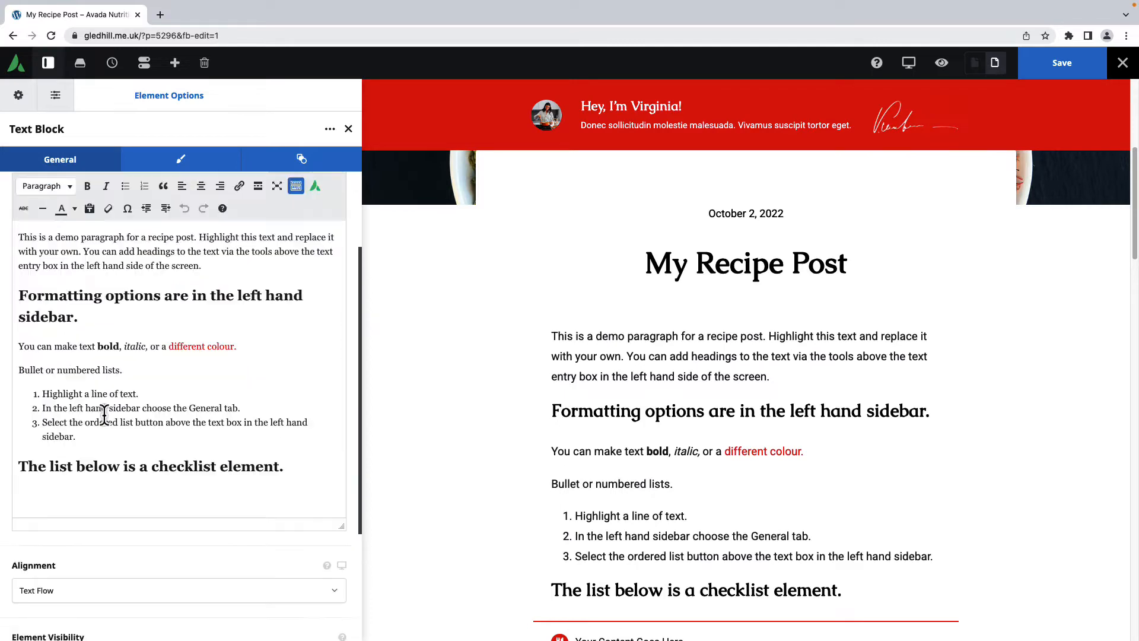
scroll(105, 414, "up", 3)
left_click_drag(20, 357, 304, 449)
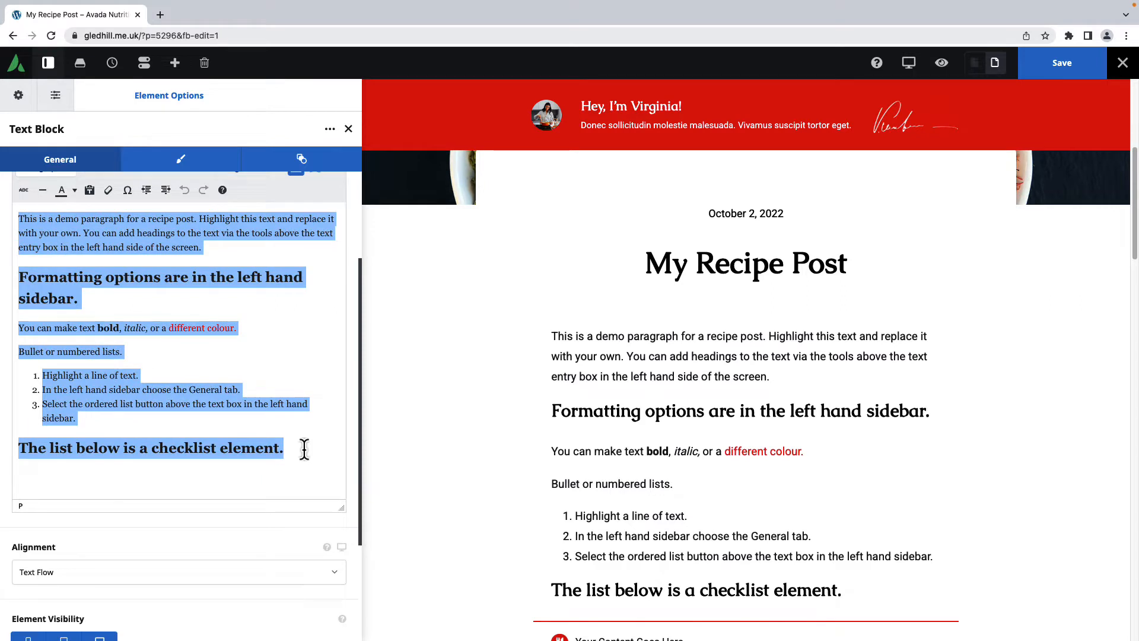
left_click(302, 340)
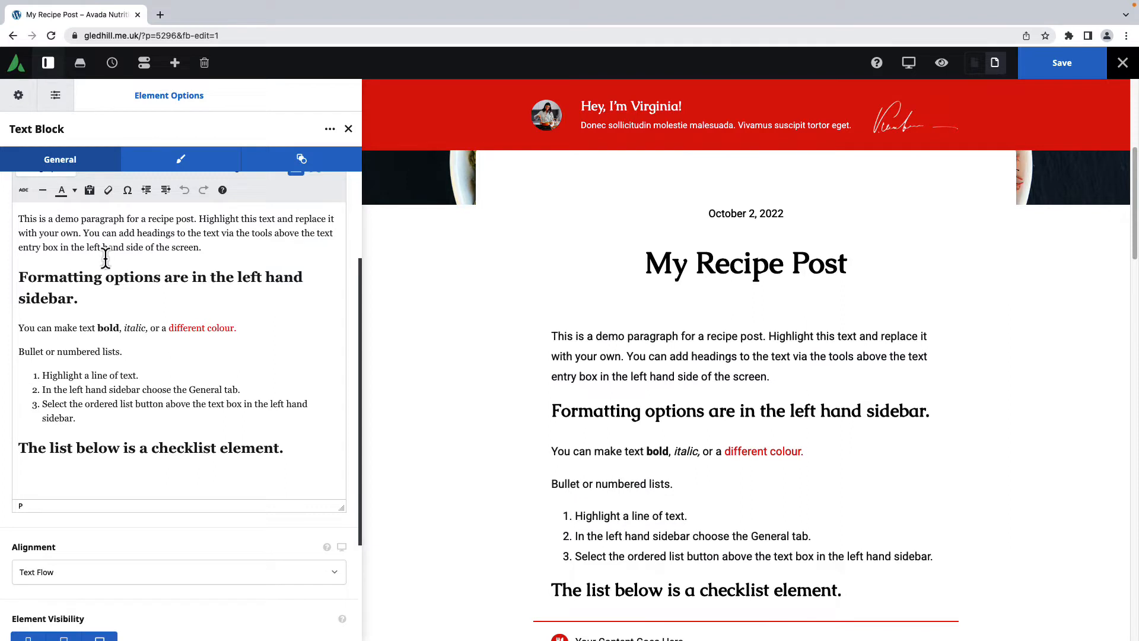
key("Up")
key("Up")
key("Up")
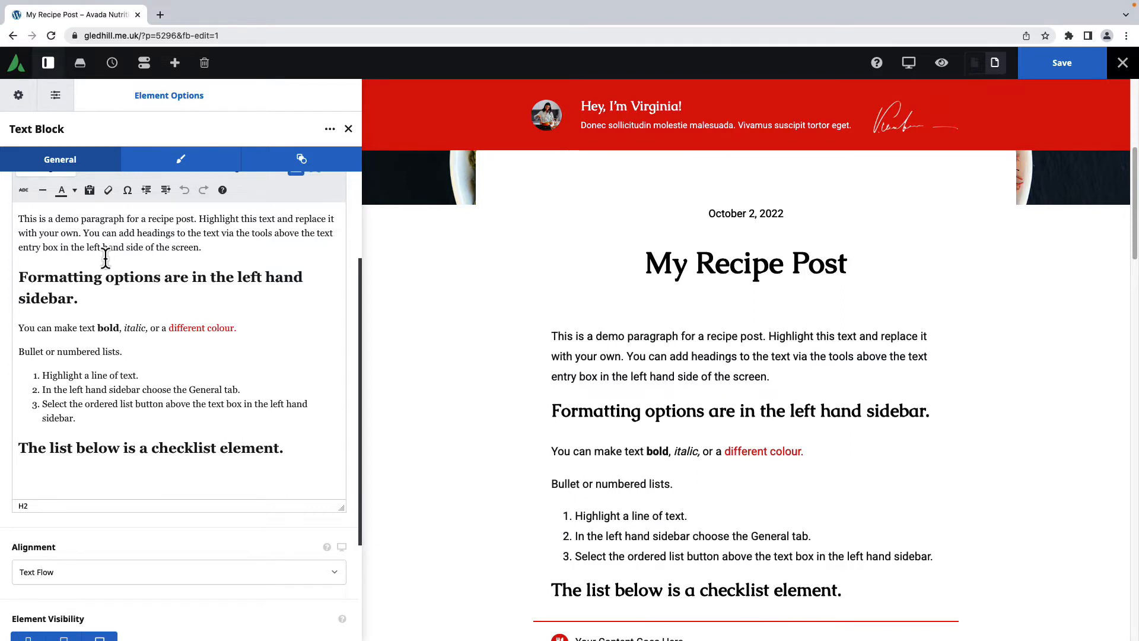
key("ctrl+a")
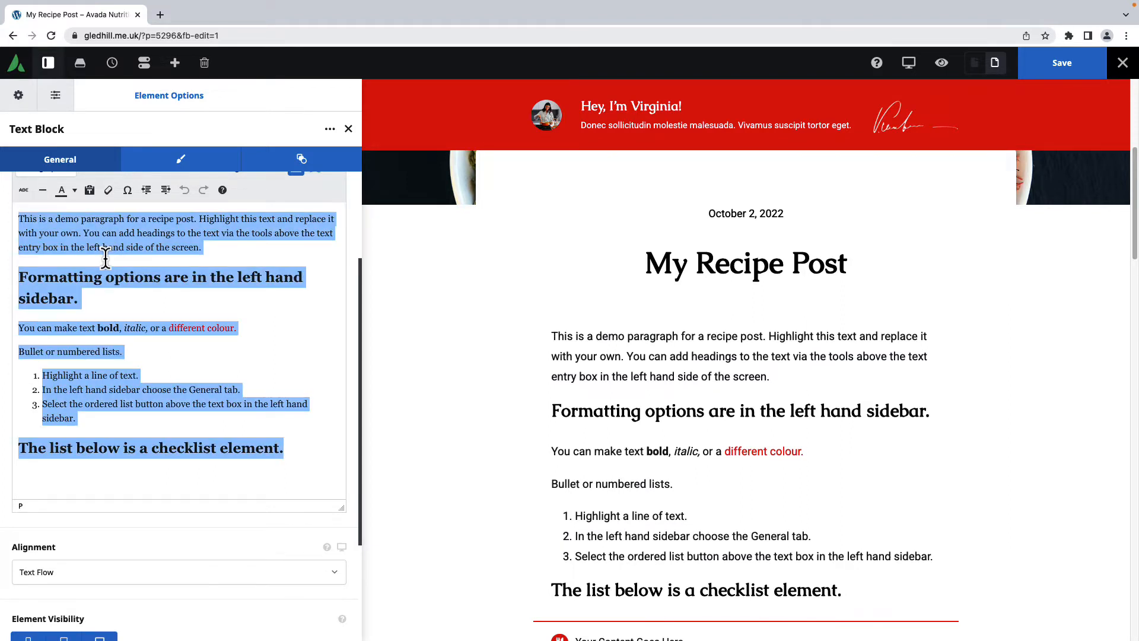
key("BackSpace")
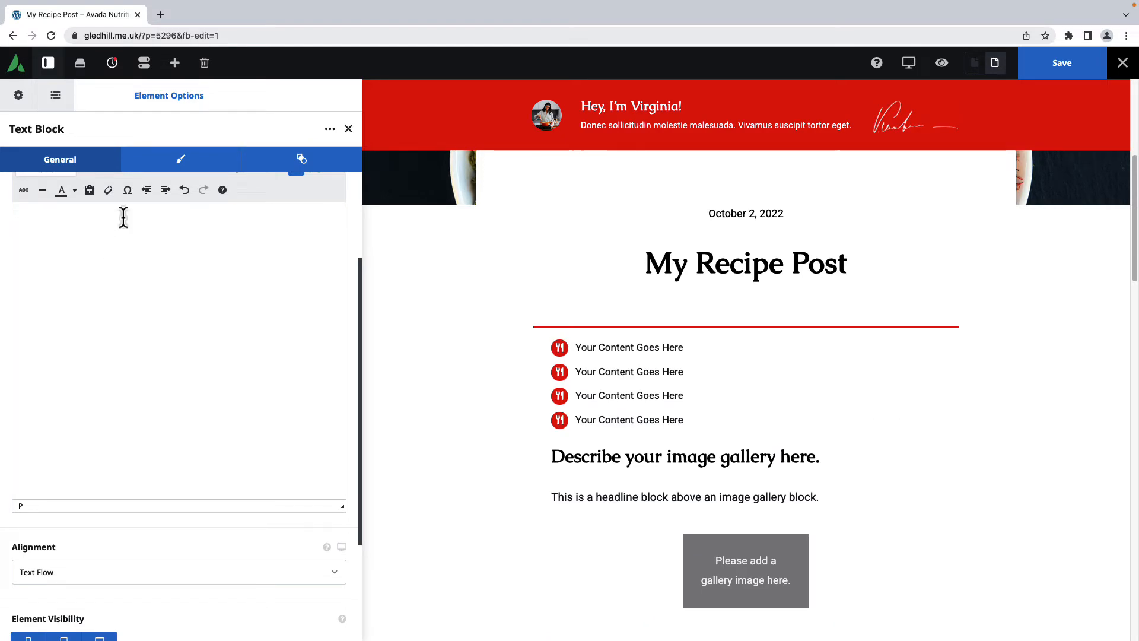
- Minimize the browser and look over the Demo Text 1 document in Word and the Plain Text Demo Content file in TextEdit
mouse_move(139, 3)
left_click(40, 23)
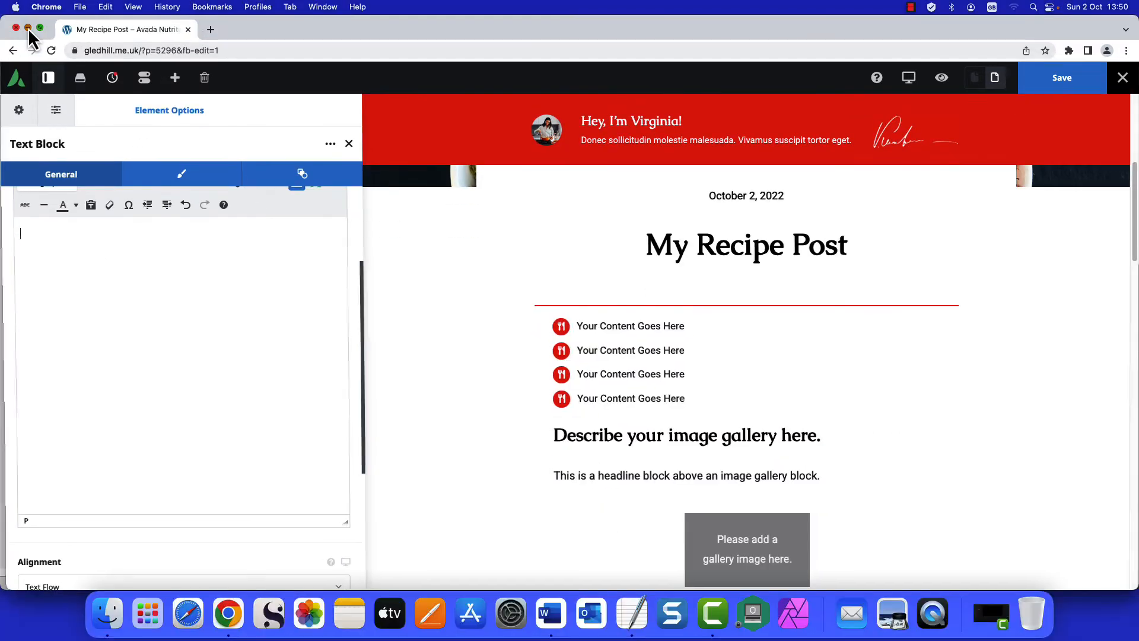
left_click(27, 28)
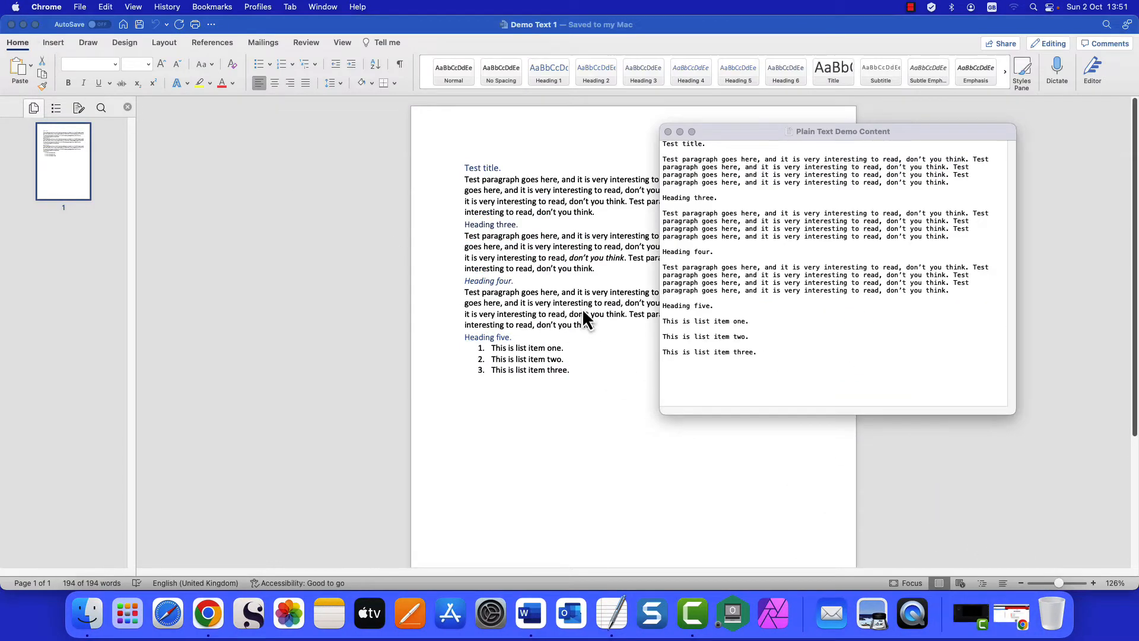
left_click(571, 372)
key("super+a")
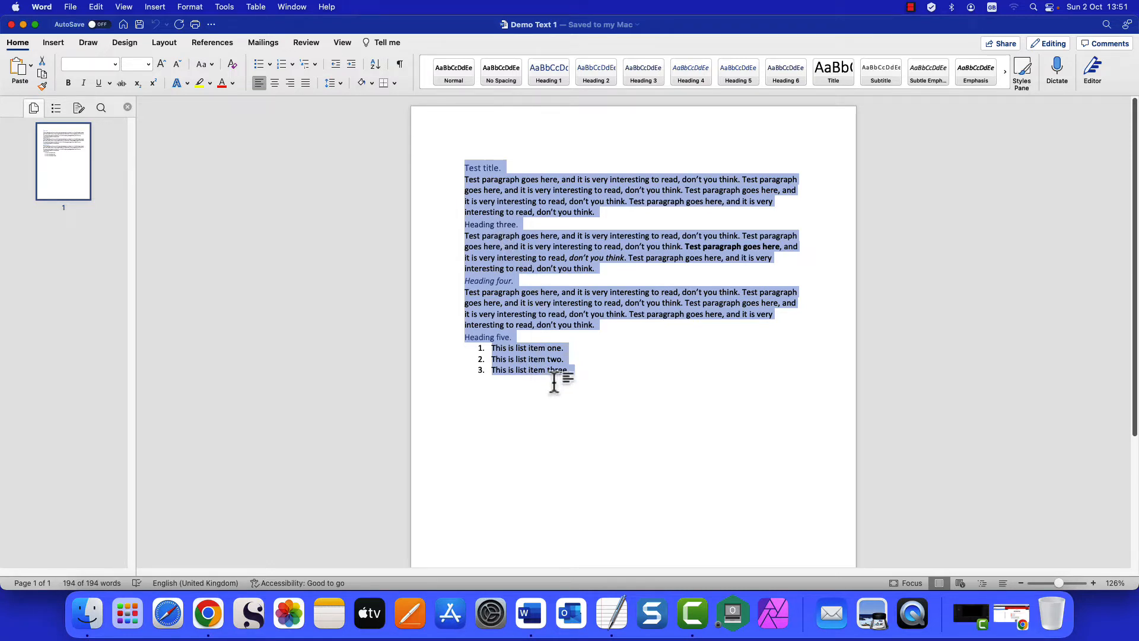
left_click(612, 614)
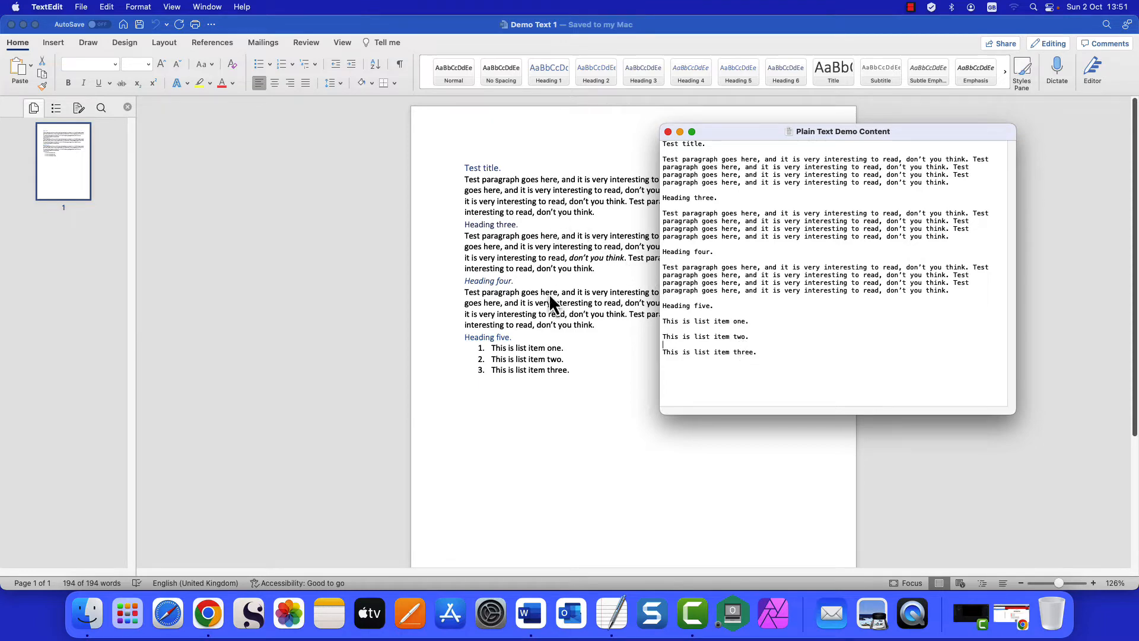
- Copy all the text of Demo Text 1 in Word and paste it into the empty text block in Chrome
left_click(571, 369)
key("super+a")
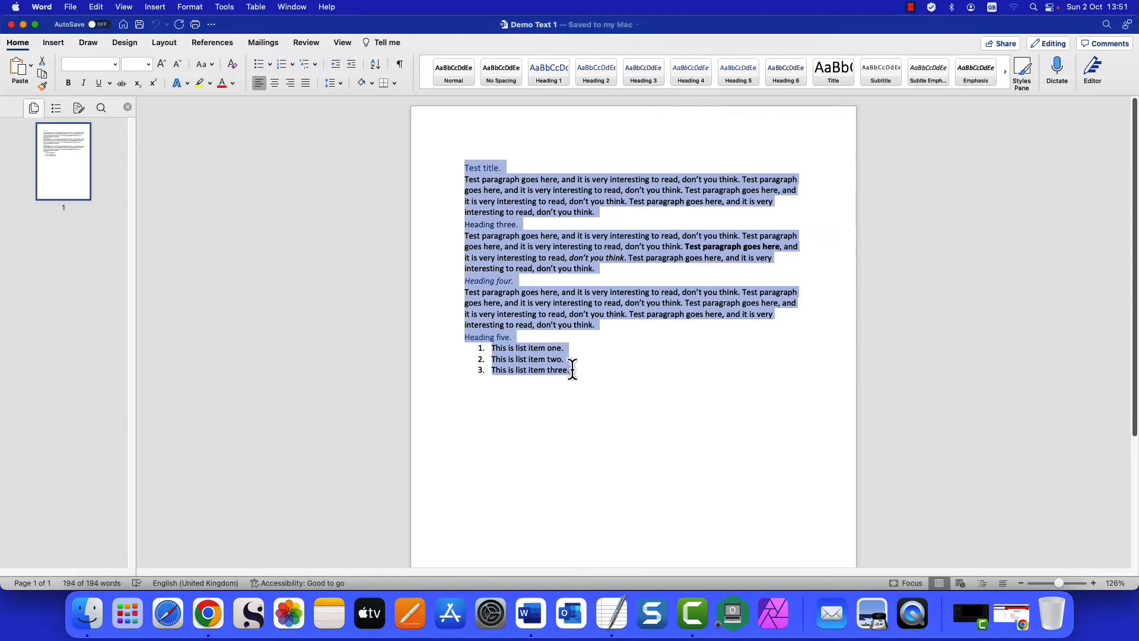
right_click(525, 197)
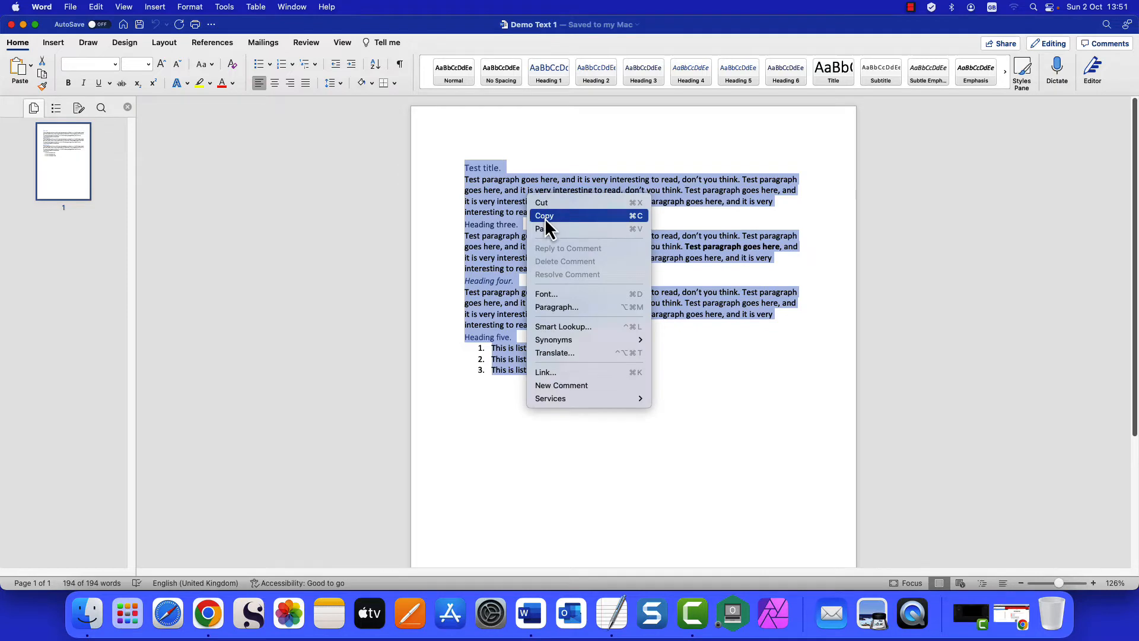
left_click(545, 217)
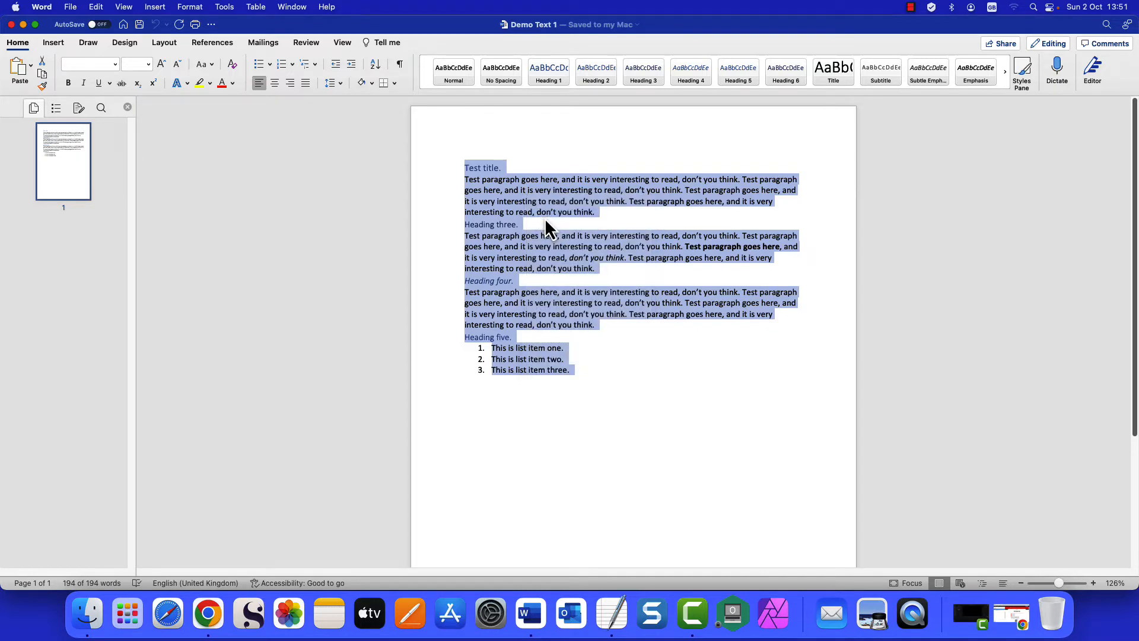
left_click(208, 614)
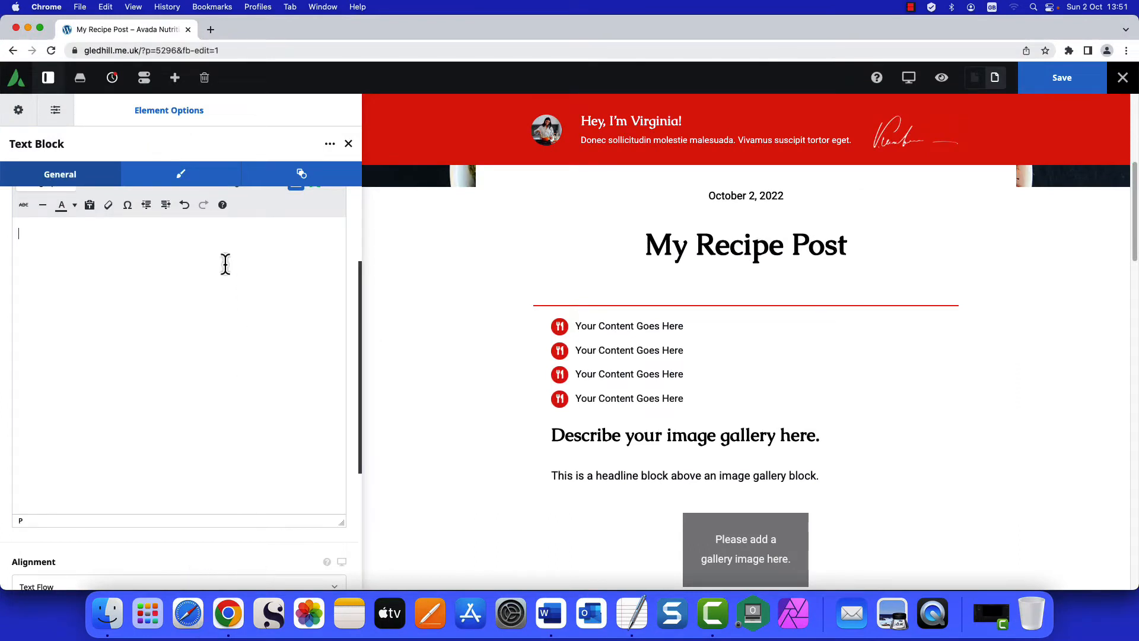
key("super+v")
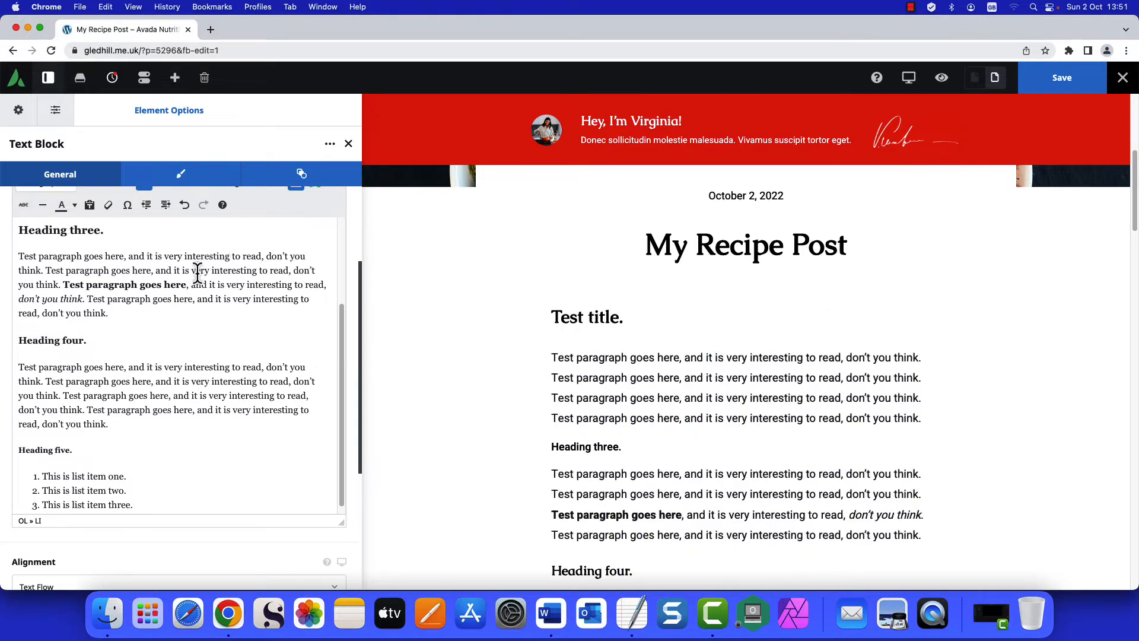
- Examine the heading levels, bold text and numbered list formatting of the pasted content in the text block editor
scroll(198, 273, "down", 1)
scroll(198, 275, "up", 5)
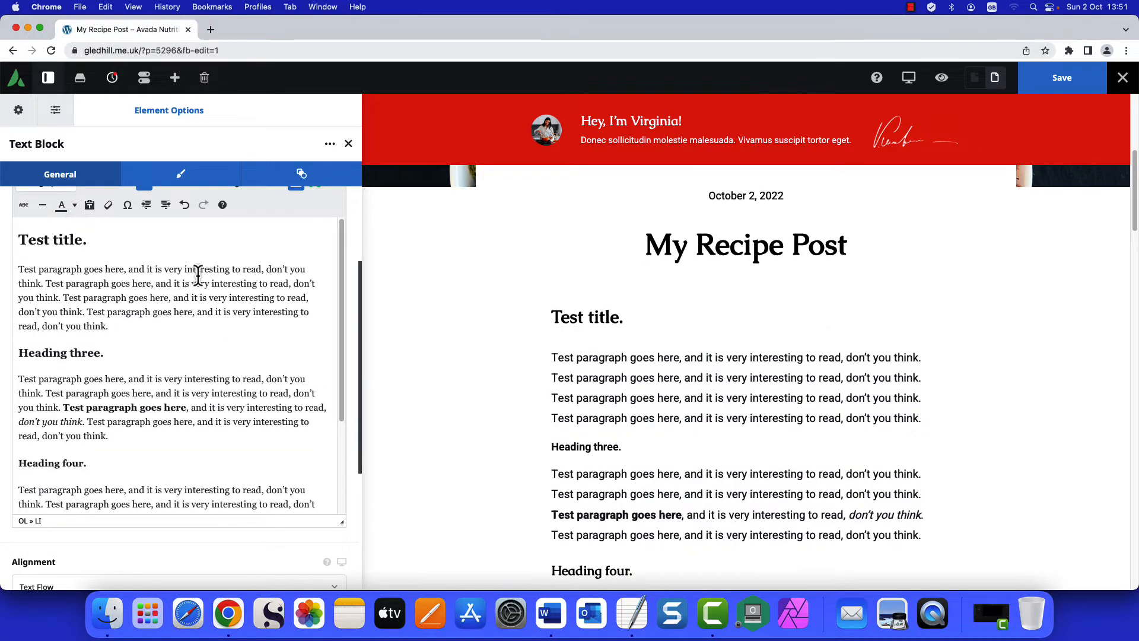
left_click(66, 243)
scroll(198, 306, "down", 1)
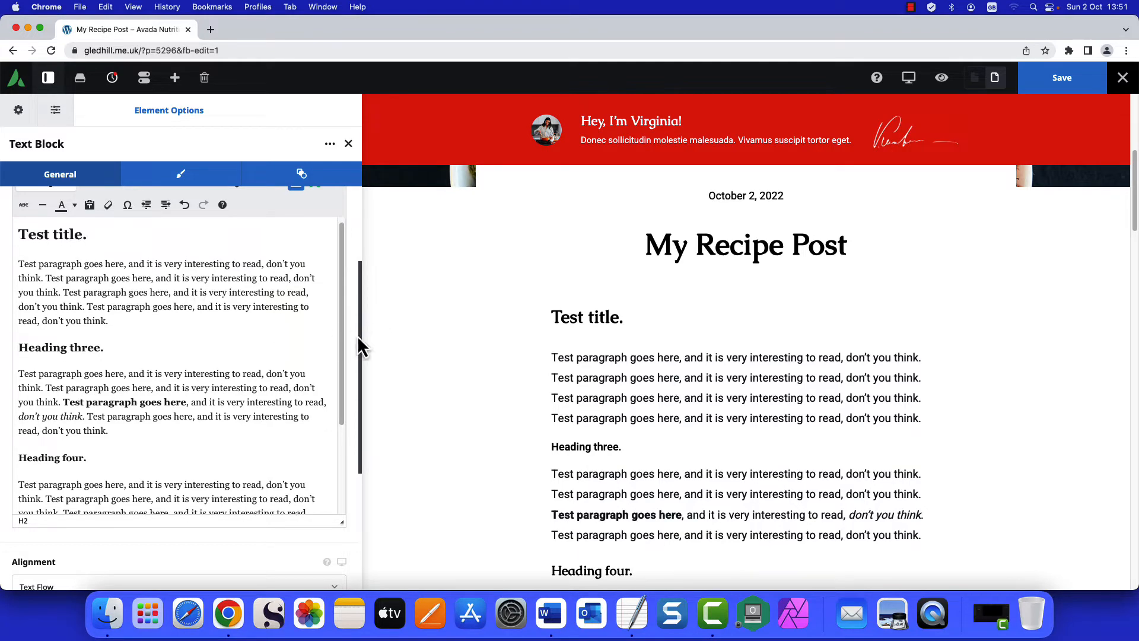
scroll(359, 338, "down", 3)
scroll(359, 339, "up", 5)
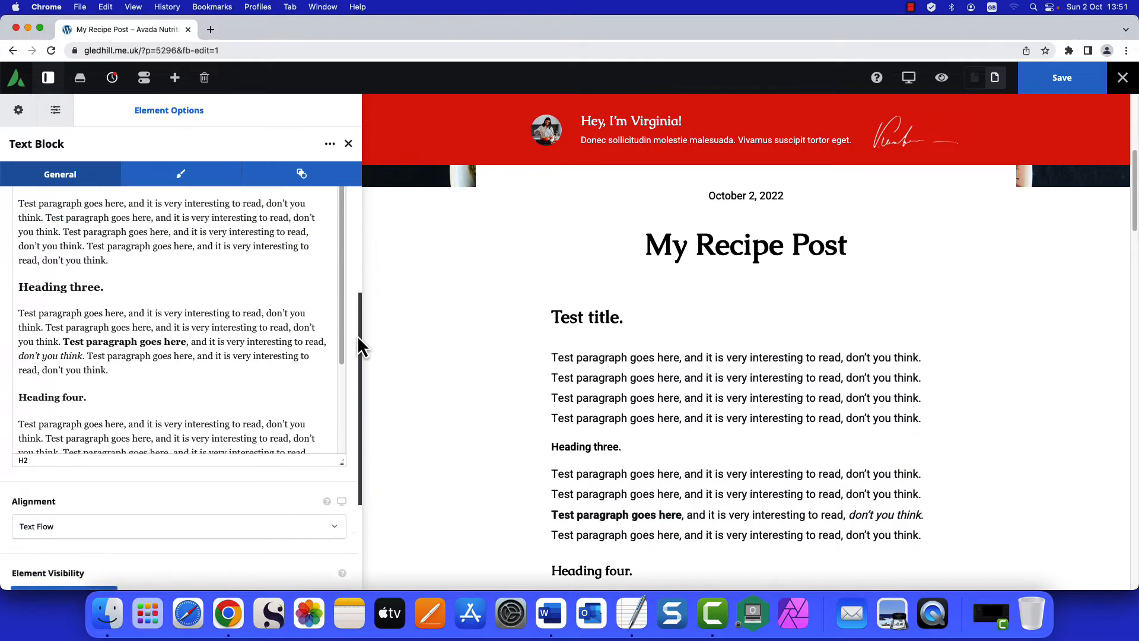
scroll(358, 340, "down", 2)
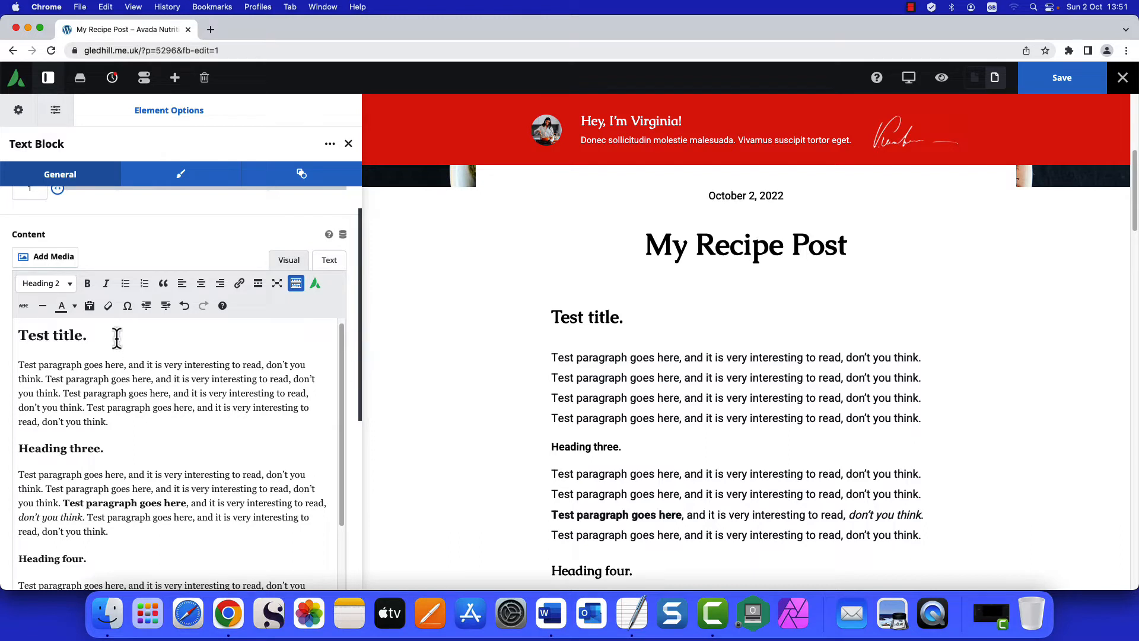
left_click(59, 447)
scroll(152, 475, "down", 3)
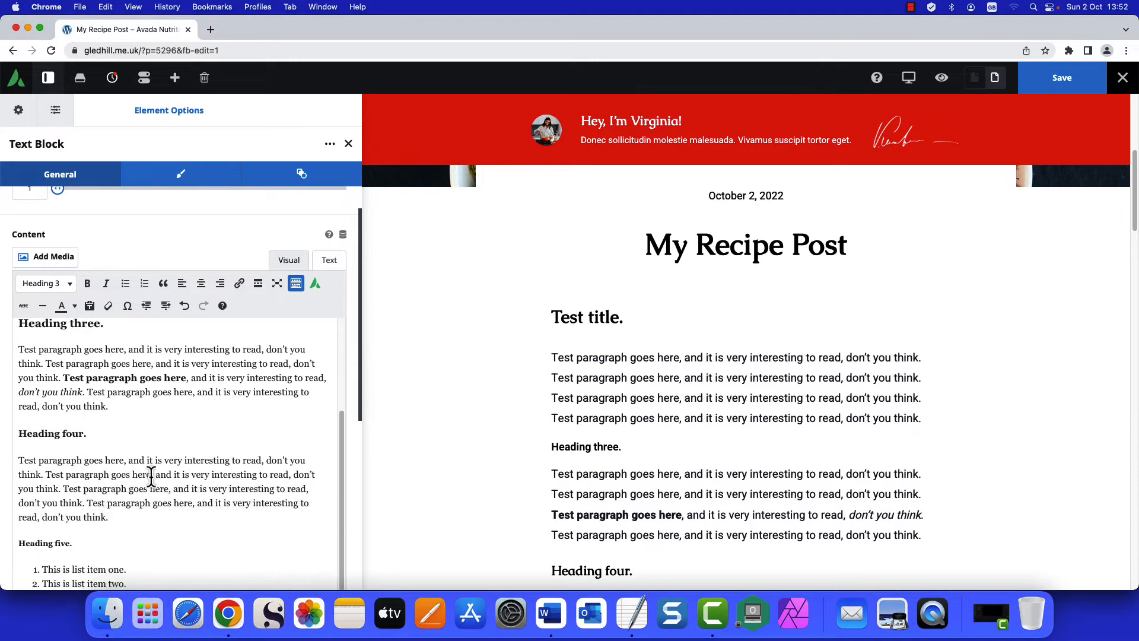
left_click(110, 383)
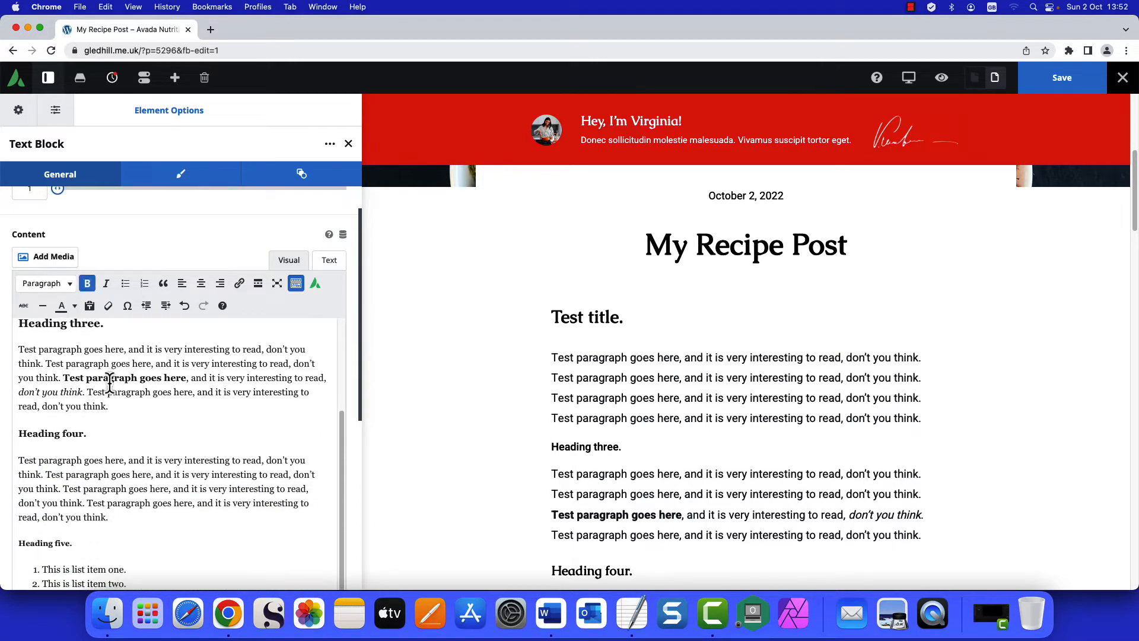
scroll(91, 490, "down", 2)
left_click(92, 490)
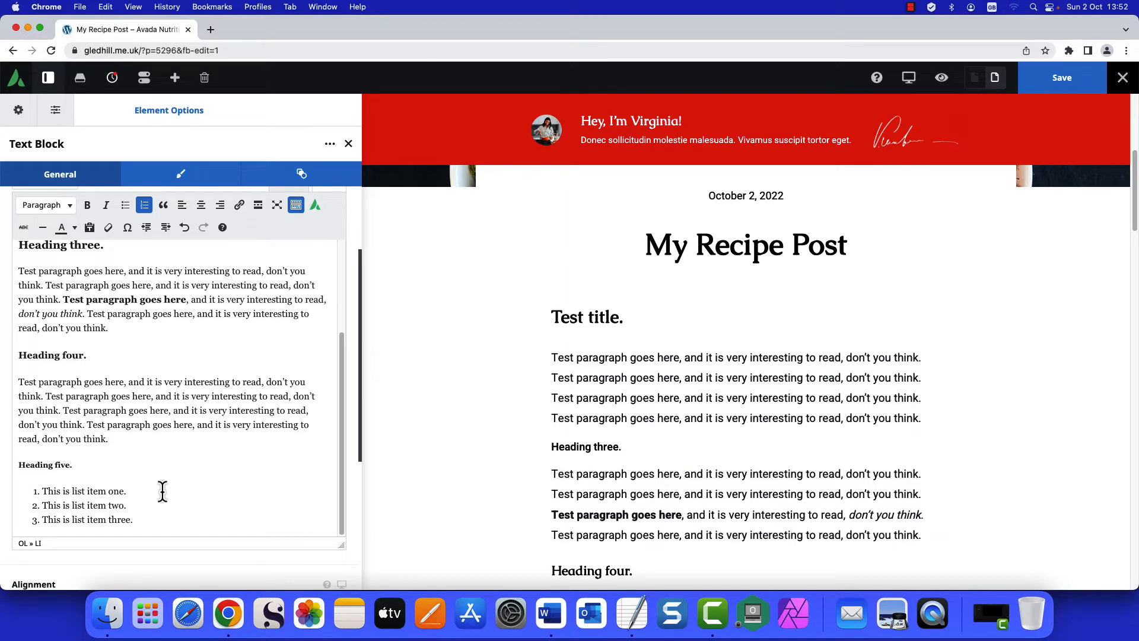
- Replace the text block's content with all the text copied from the Plain Text Demo Content file in TextEdit
key("super+a")
key("super+x")
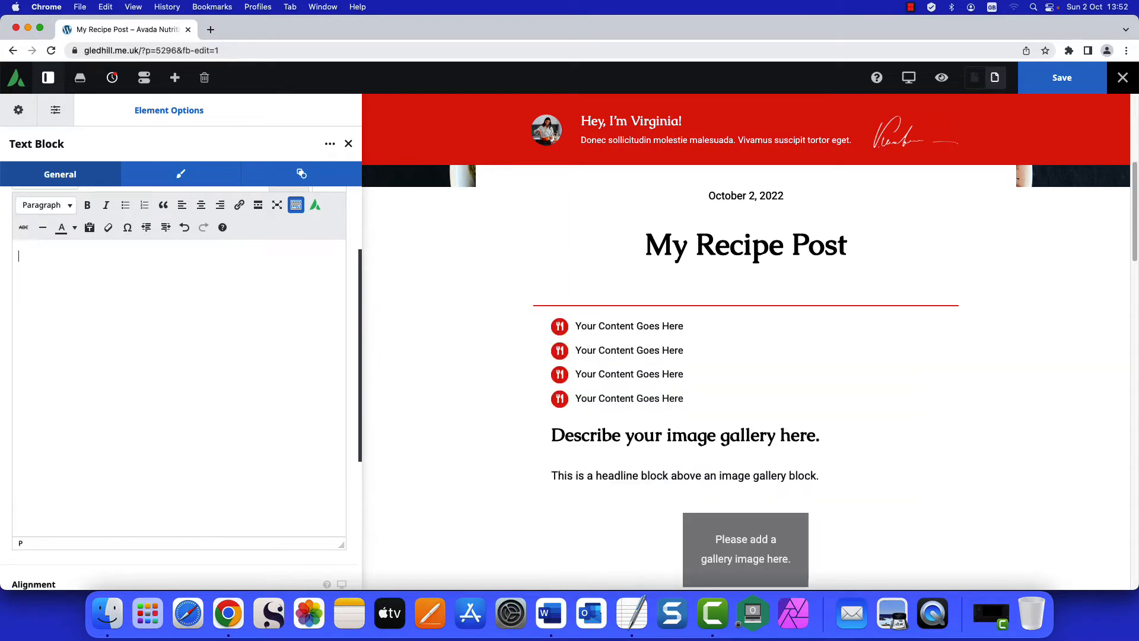
left_click(633, 616)
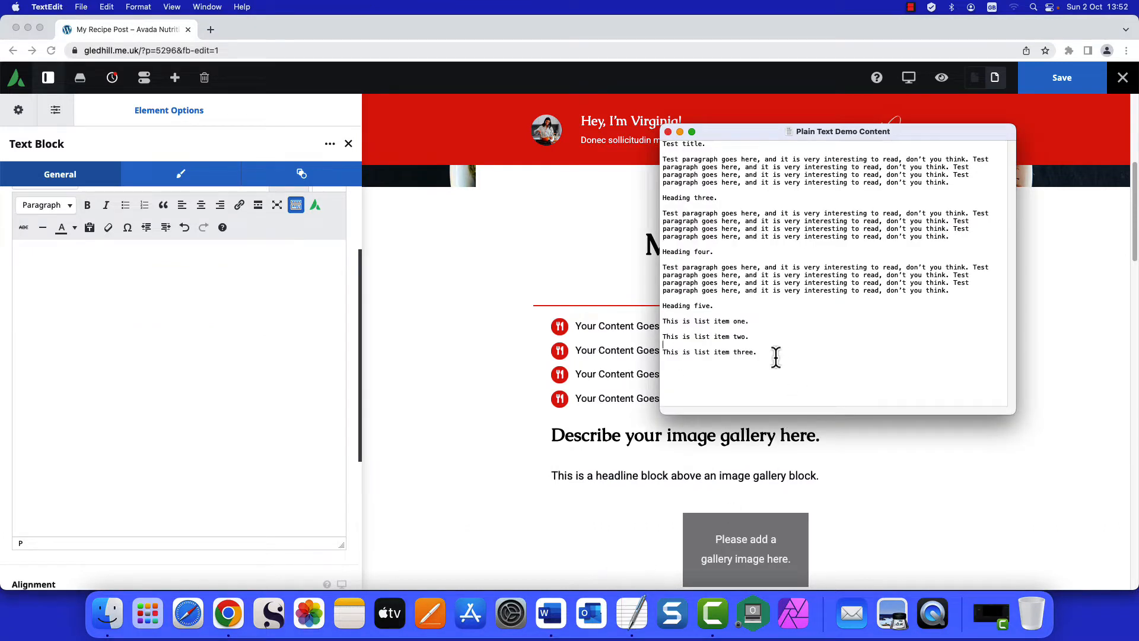
left_click_drag(776, 356, 664, 141)
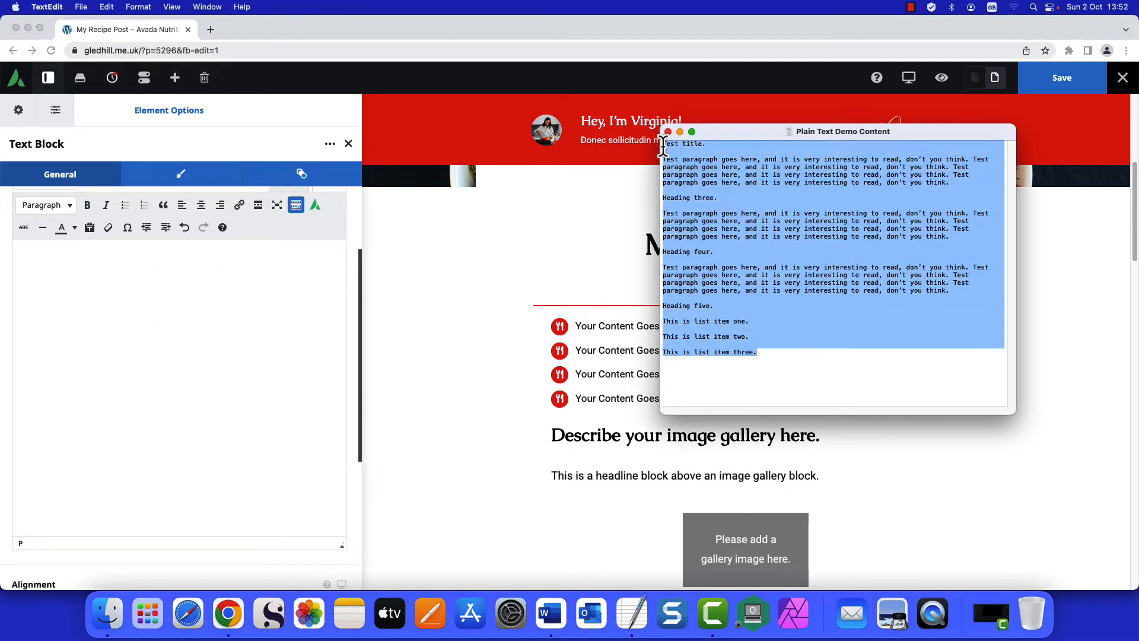
right_click(695, 159)
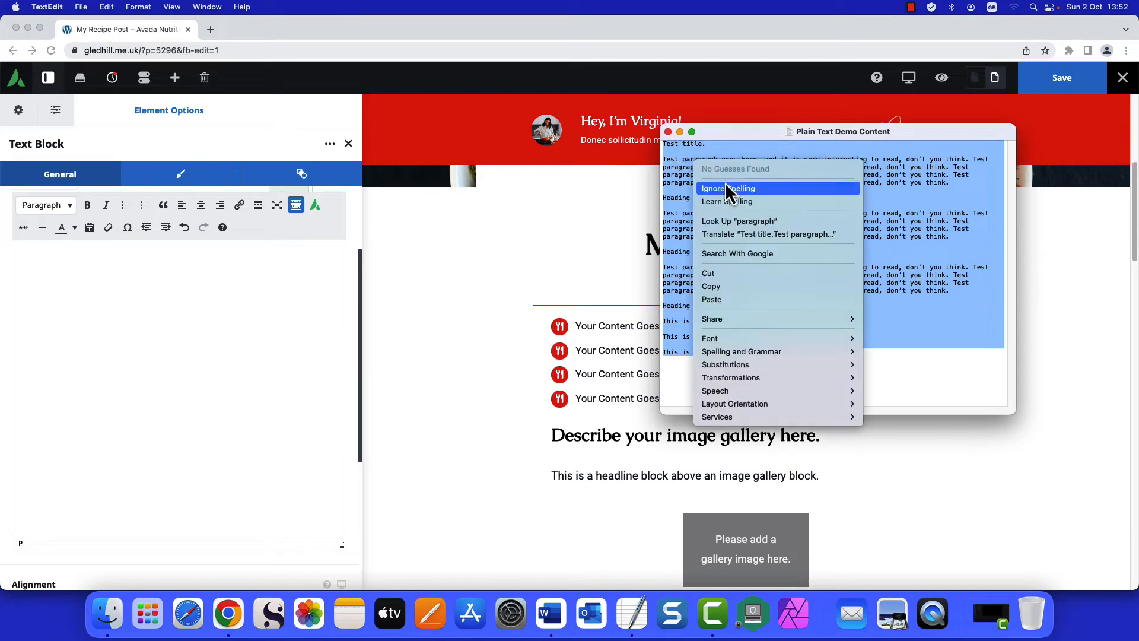
left_click(720, 290)
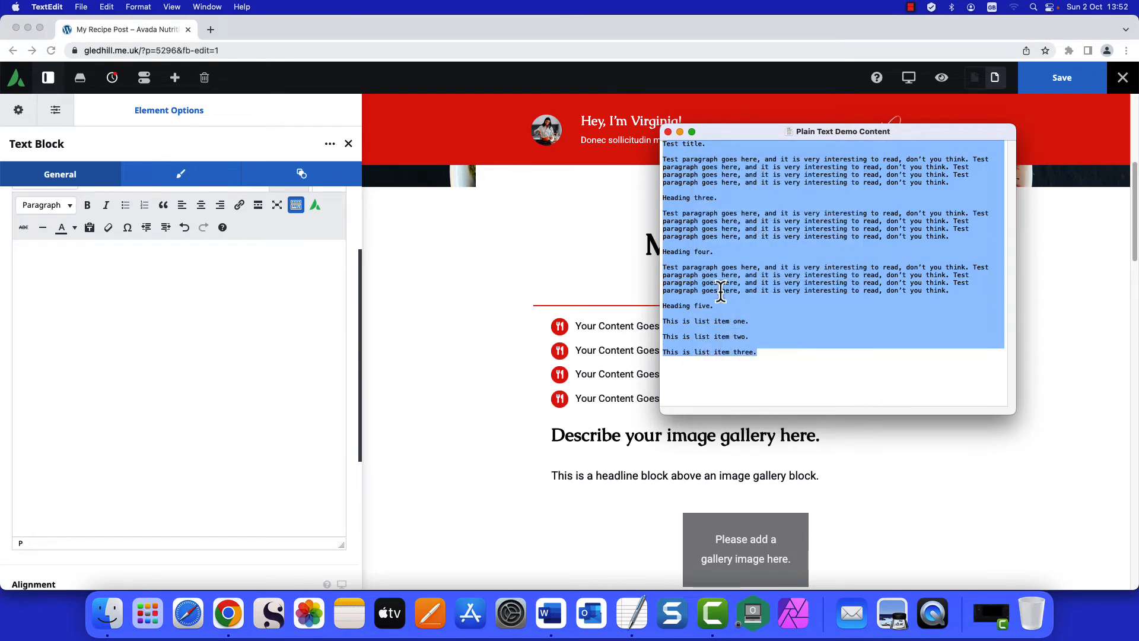
left_click(217, 284)
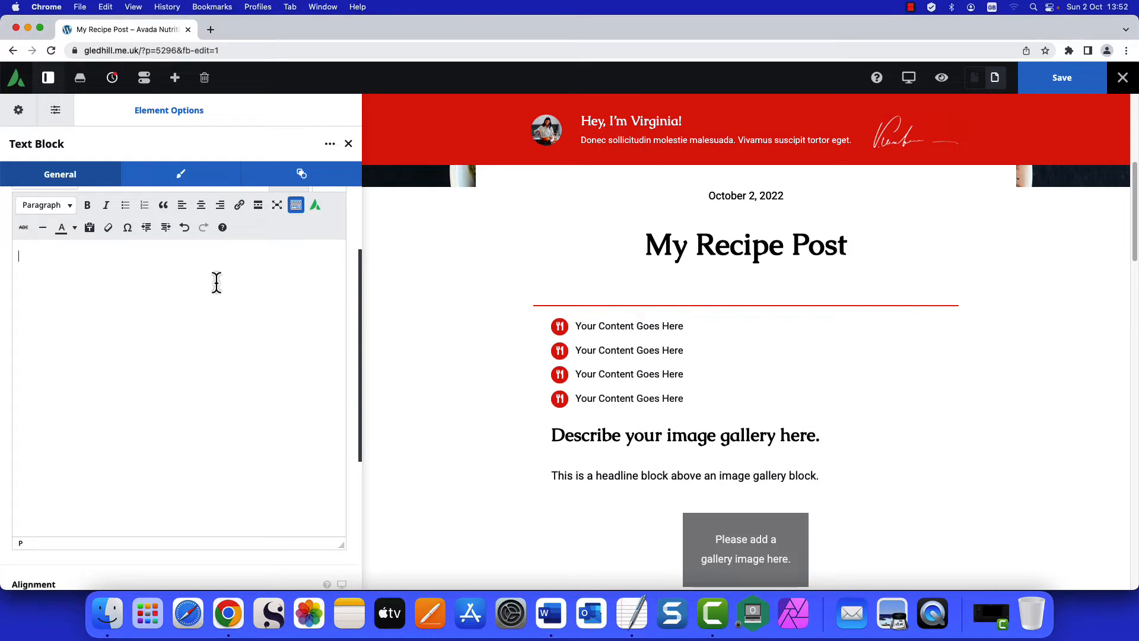
key("super+v")
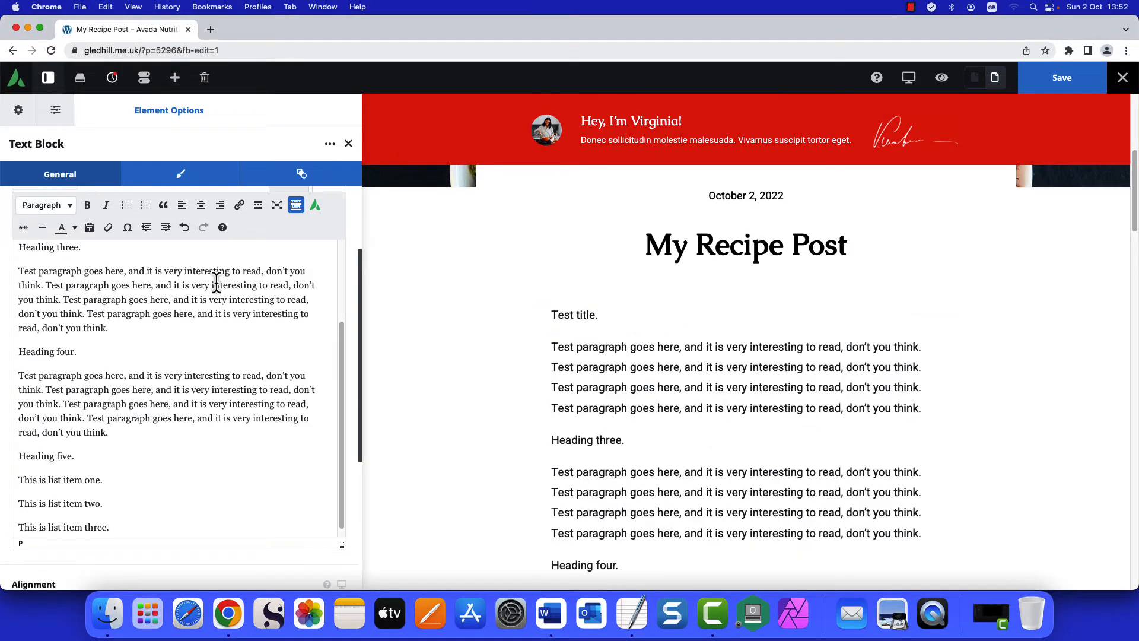
- Format the "Test title." line at the start of the text block as Heading 2
scroll(216, 284, "up", 5)
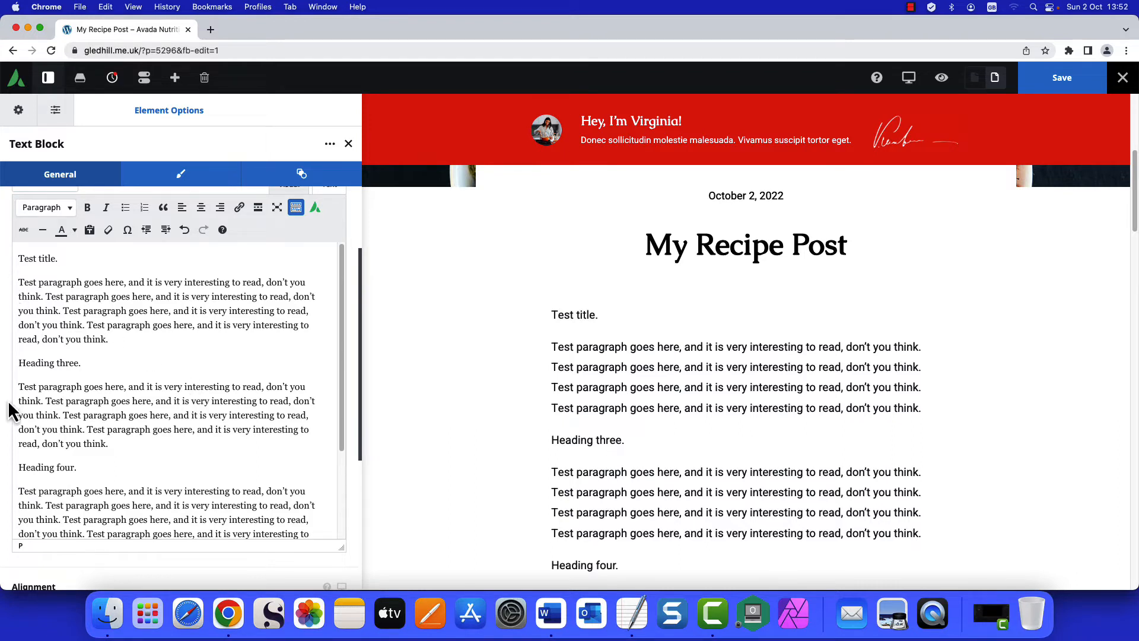
key("BackSpace")
key("Return")
triple_click(54, 260)
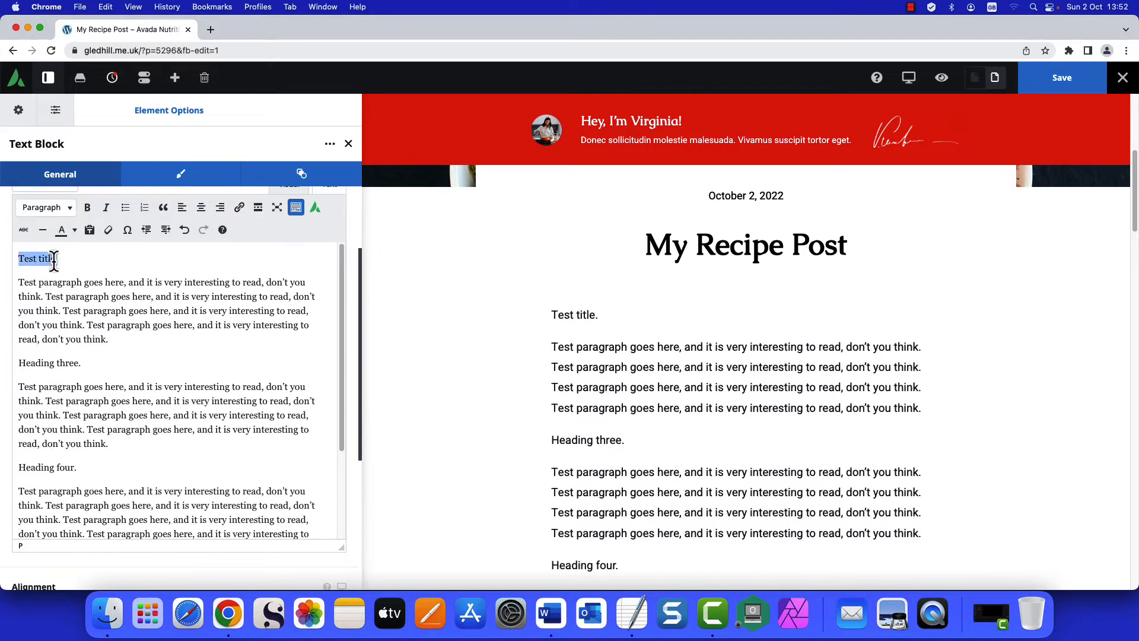
left_click(58, 211)
left_click(65, 280)
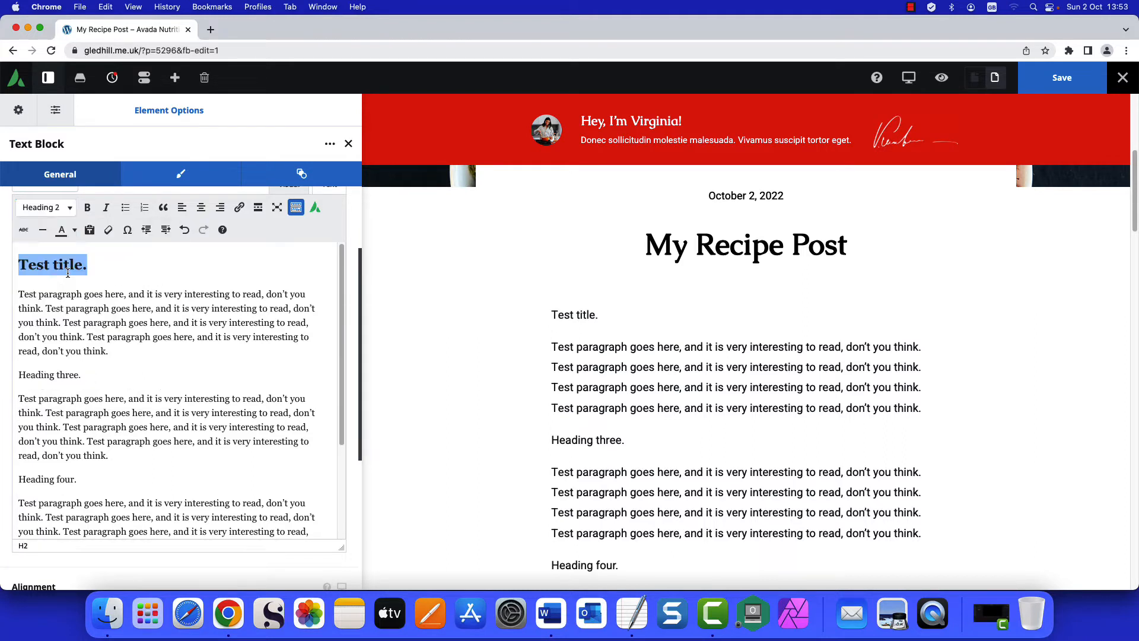
- Format the "Heading three." line as Heading 3 and the "Heading four." line as Heading 4
triple_click(62, 371)
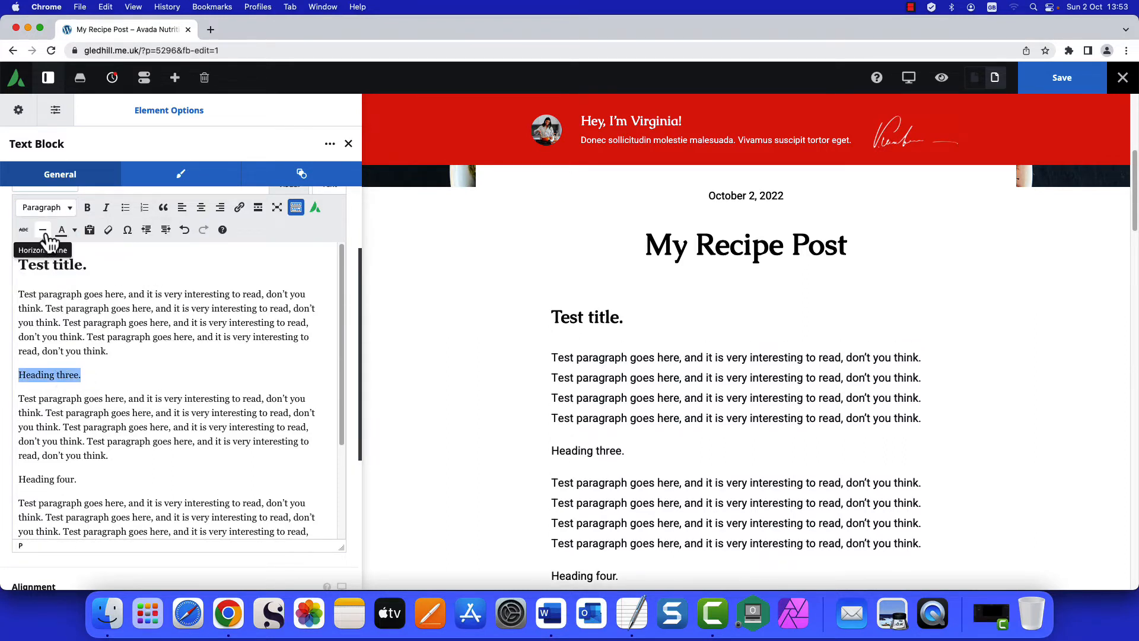
left_click(47, 209)
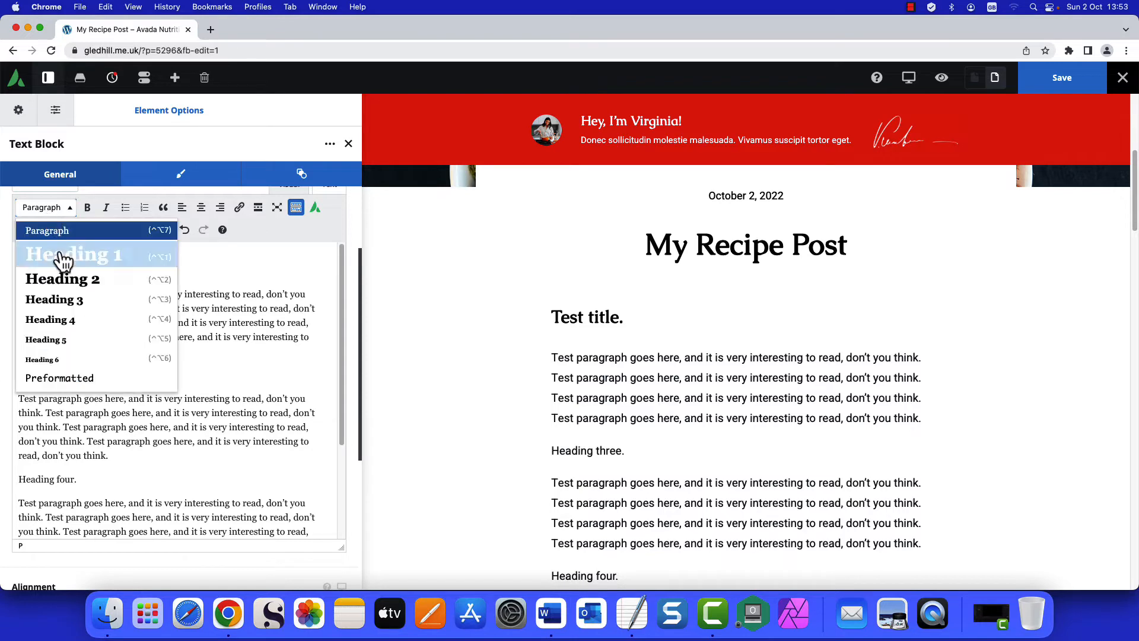
left_click(70, 301)
triple_click(46, 485)
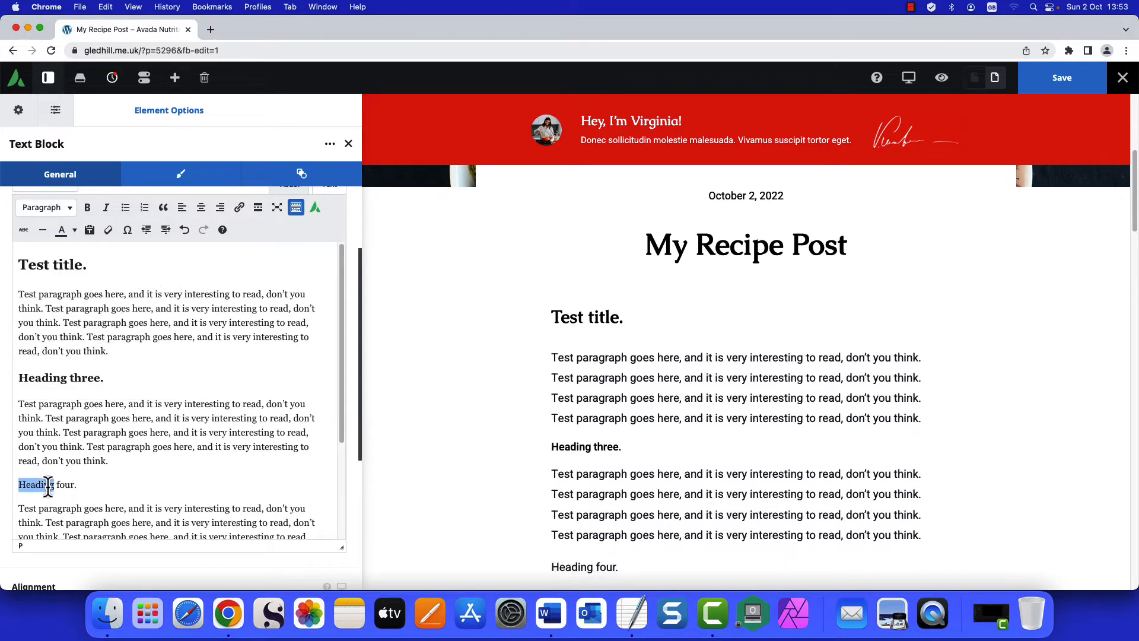
left_click(44, 208)
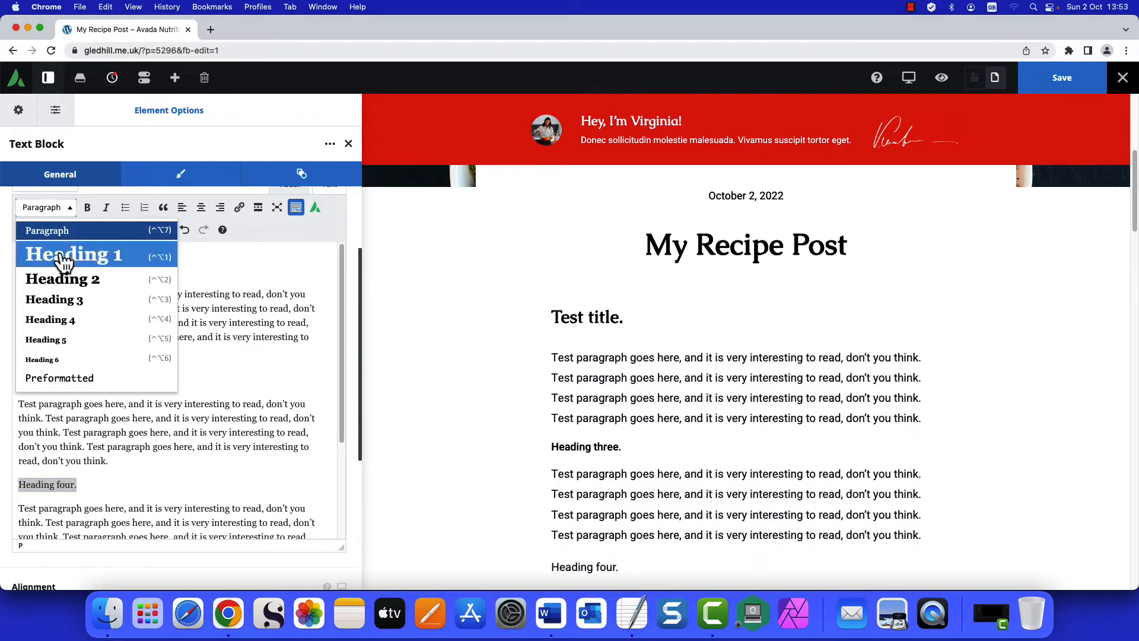
left_click(74, 320)
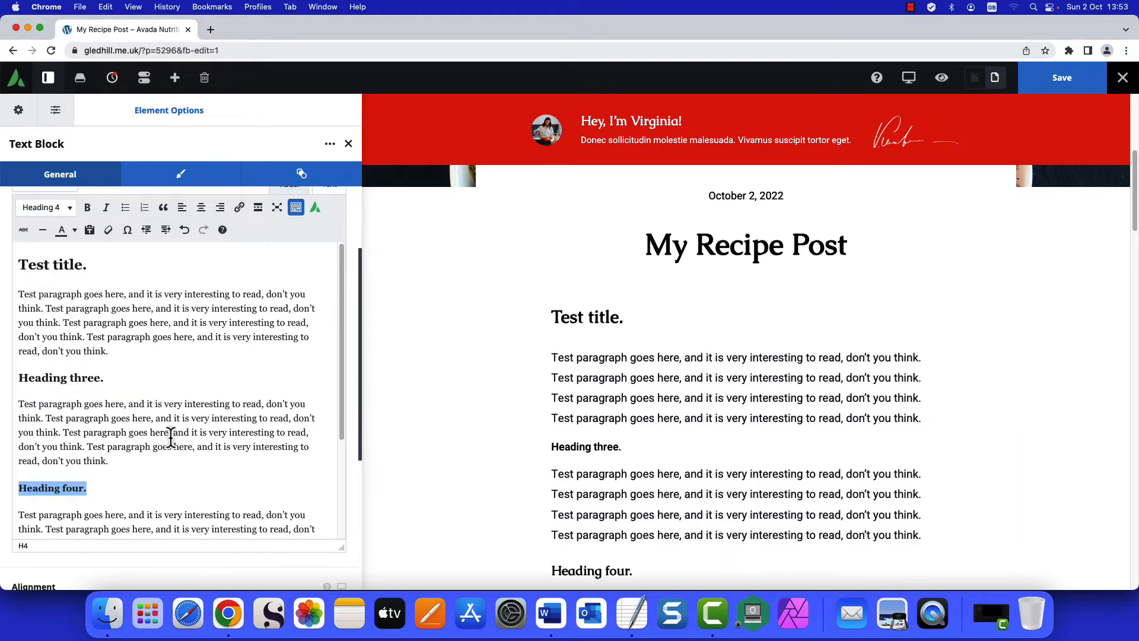
- Format the "Heading five." line above the list items as Heading 5
scroll(170, 437, "down", 2)
scroll(170, 438, "down", 2)
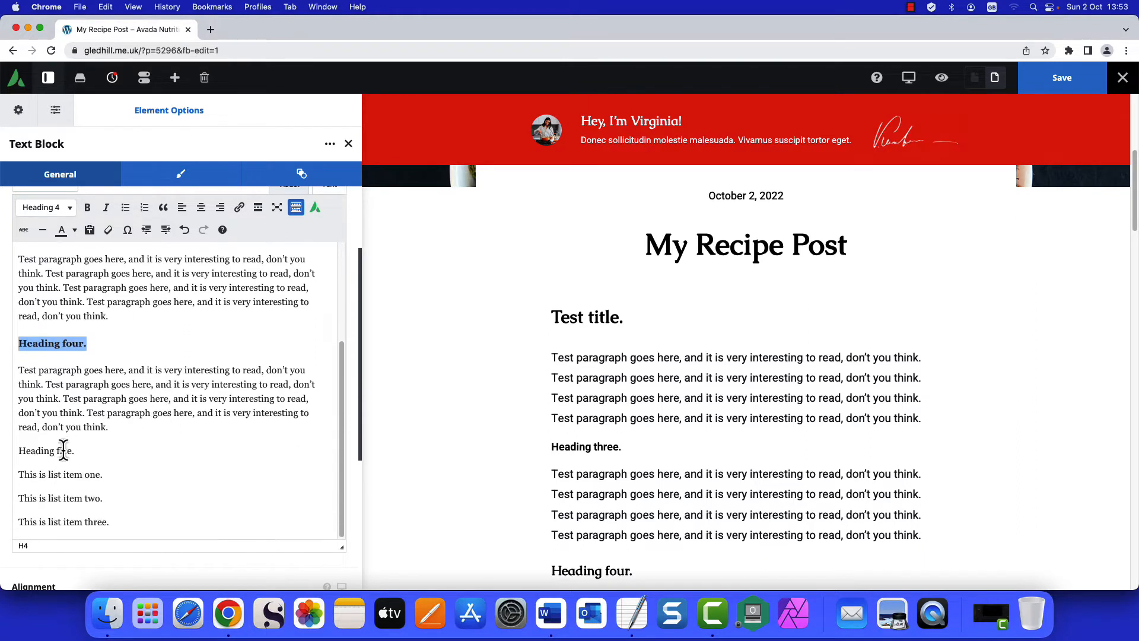
double_click(62, 451)
triple_click(62, 451)
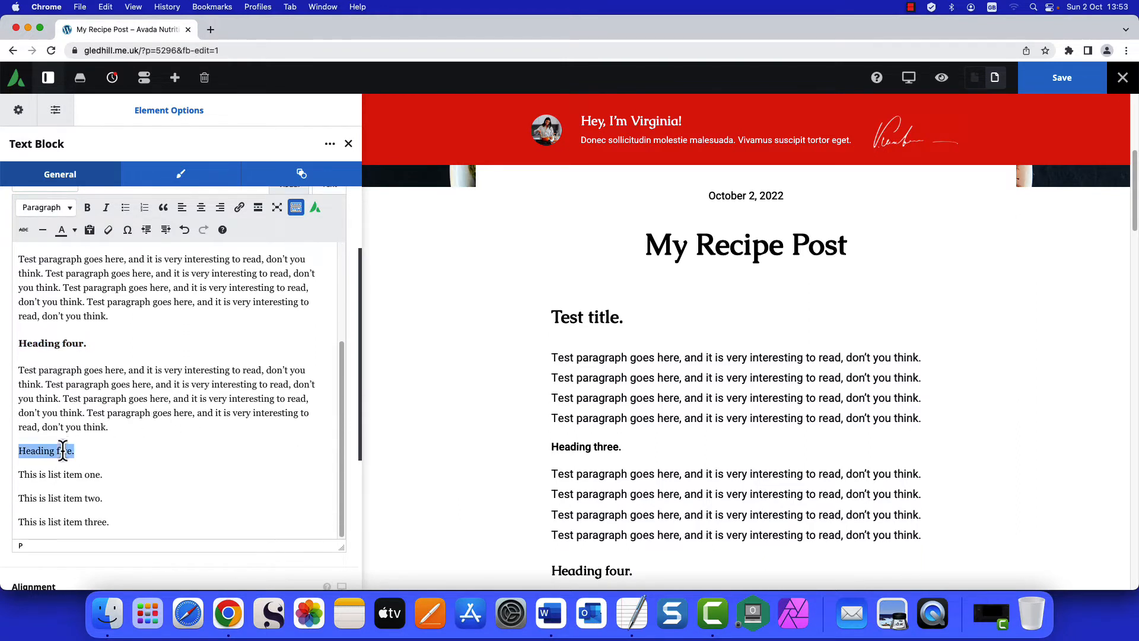
left_click(47, 208)
left_click(67, 339)
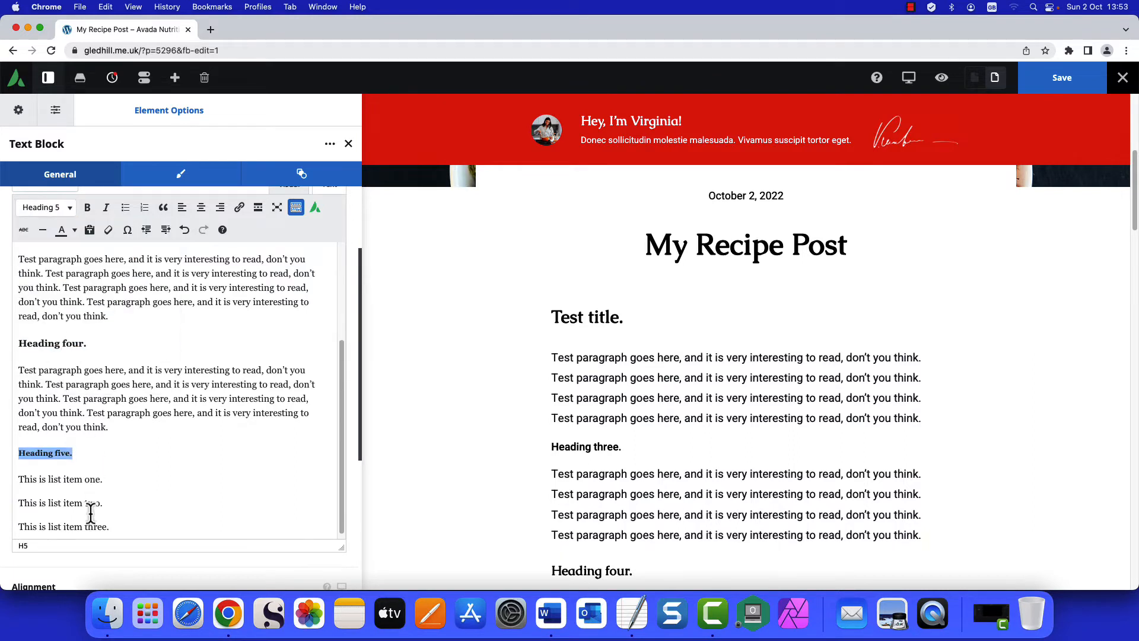
- Turn the three list item lines under "Heading five." into a numbered list
left_click(115, 529)
left_click_drag(116, 529, 18, 478)
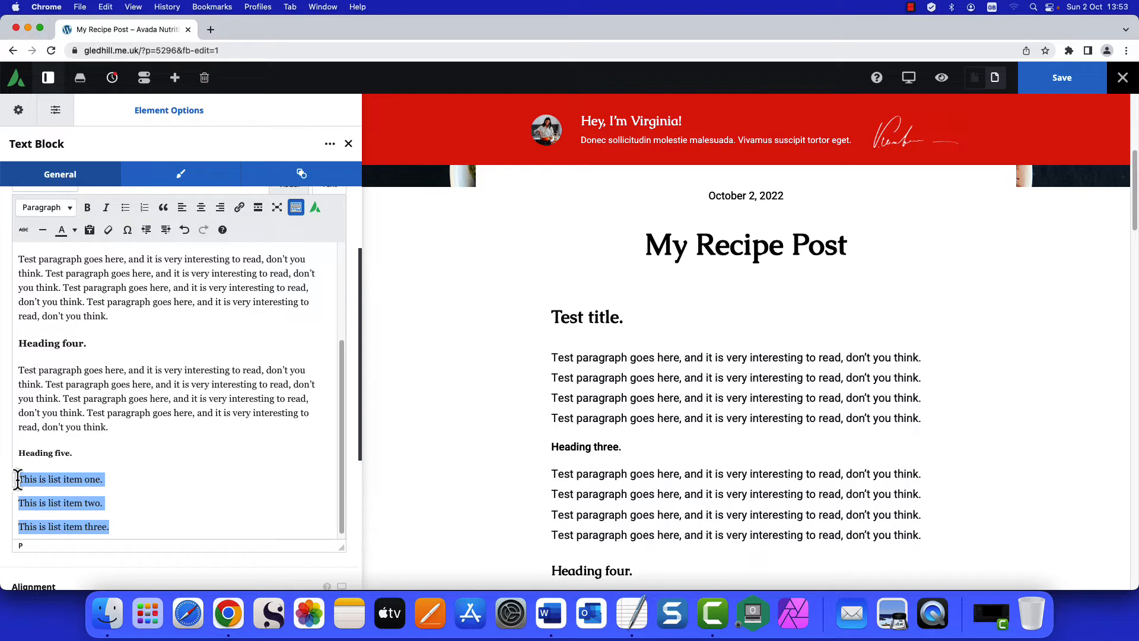
left_click(144, 212)
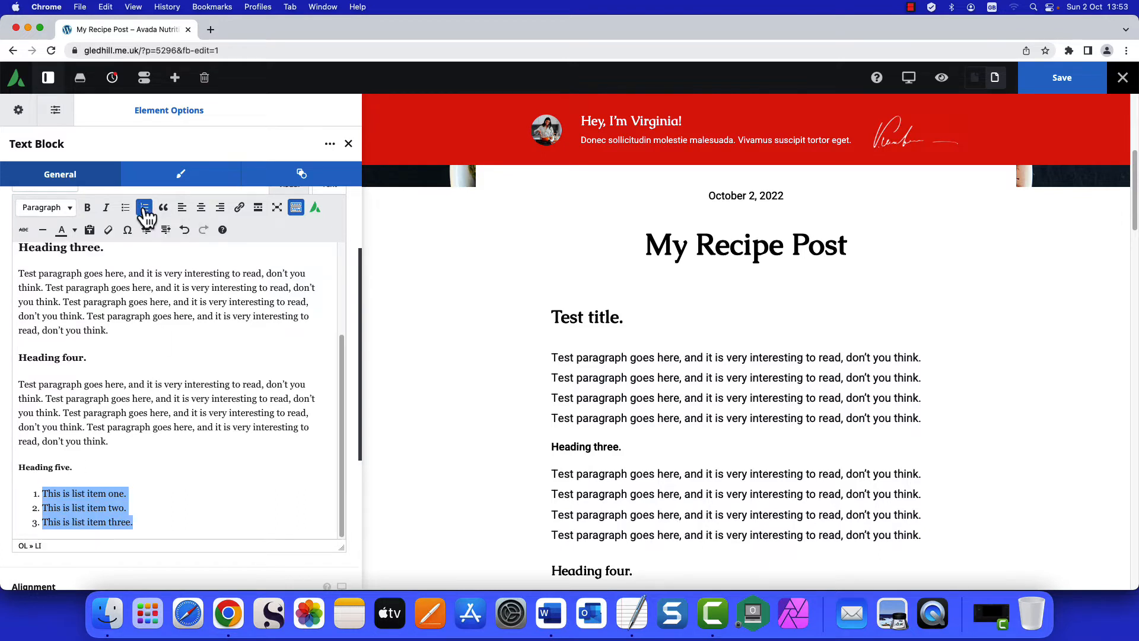
left_click(158, 496)
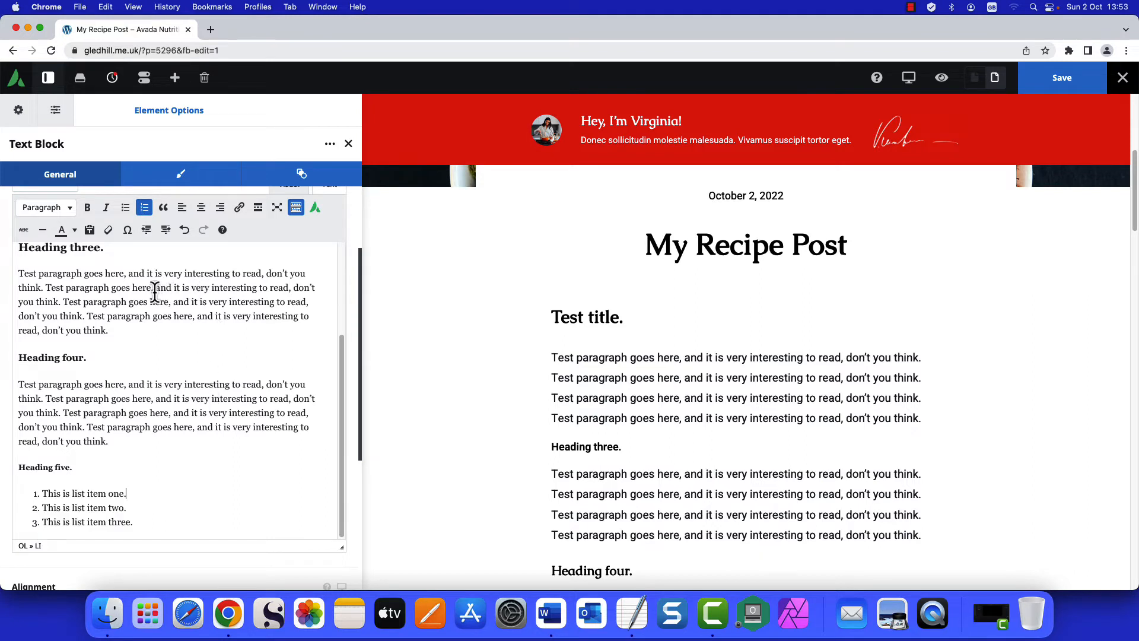
- Link the words "very interesting" in the paragraph under "Heading three." to the post "Top 7 best and worst foods", found by searching "best and worst"
left_click_drag(191, 291, 259, 291)
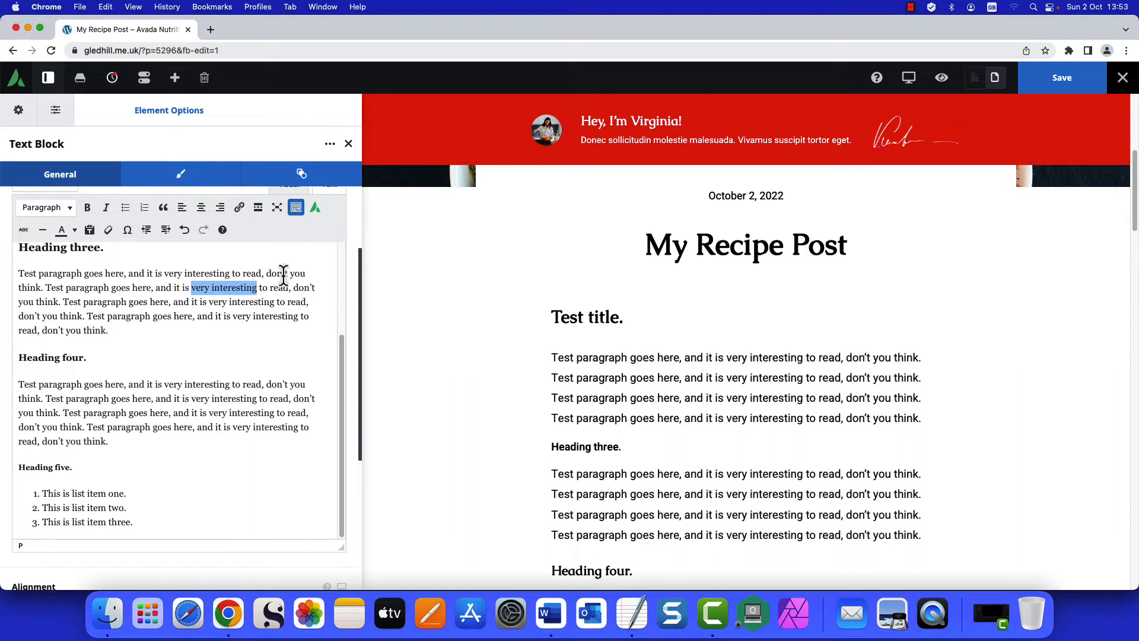
left_click(240, 209)
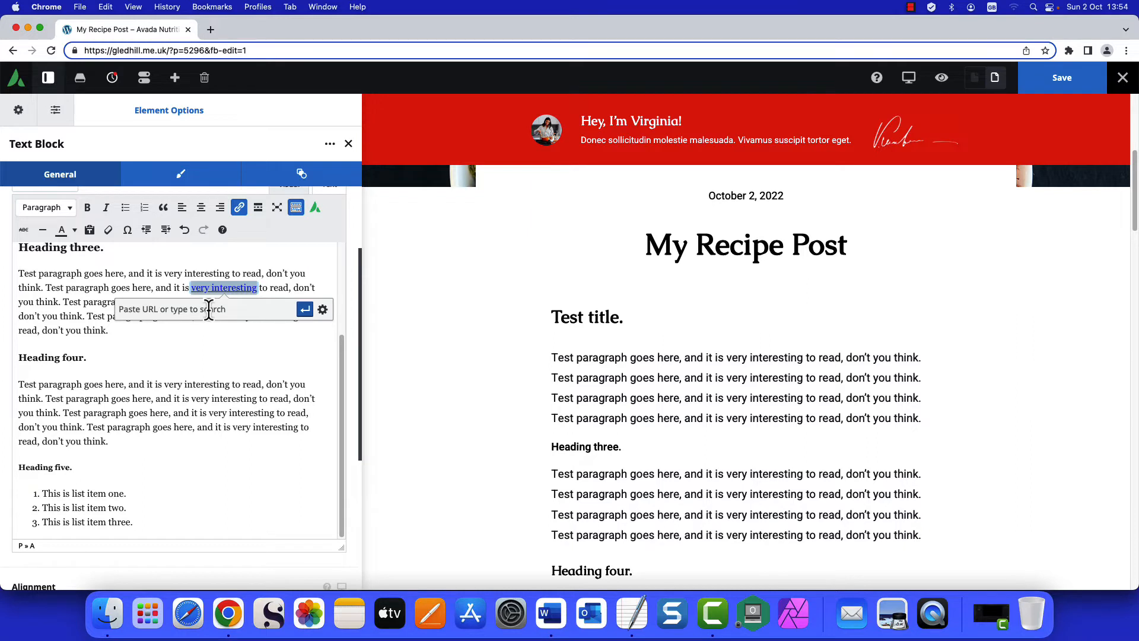
left_click(209, 310)
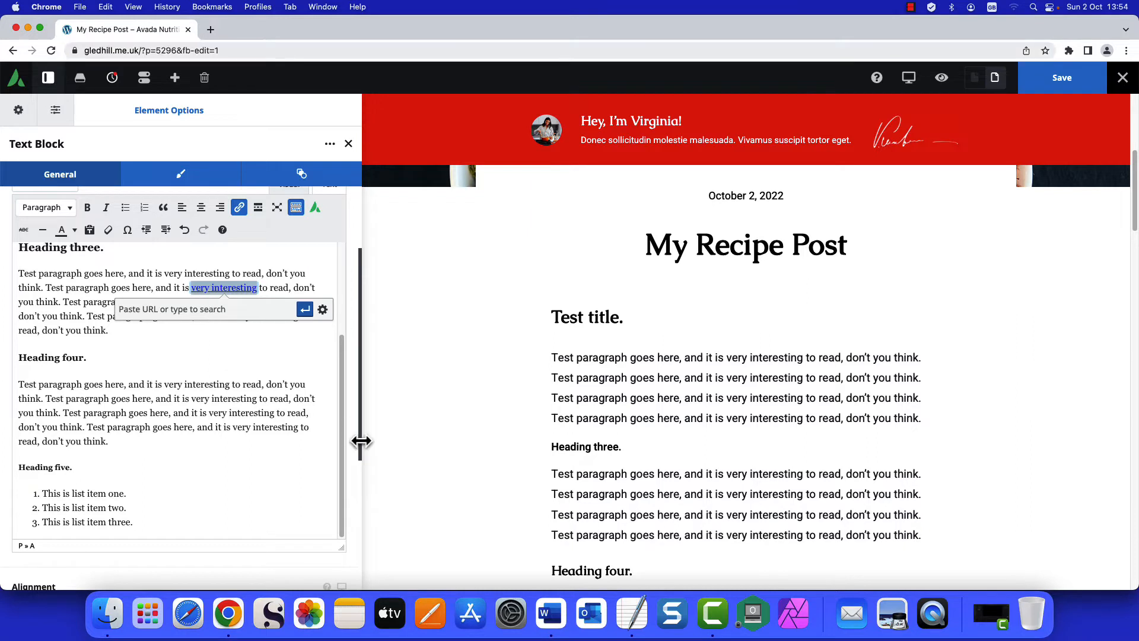
type("best ")
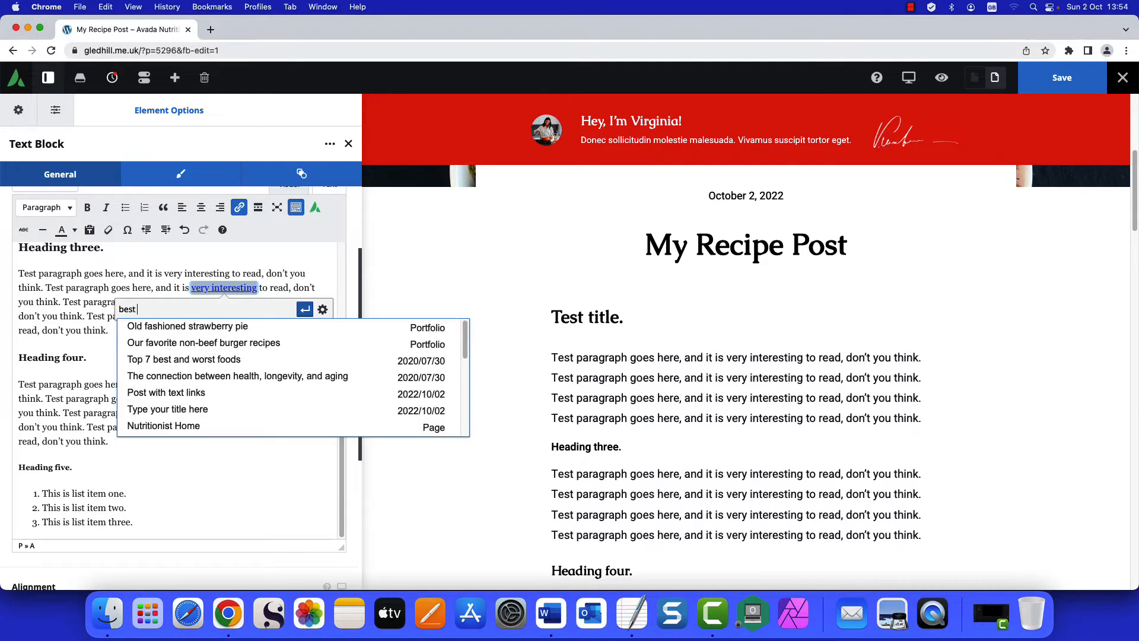
type("and wo")
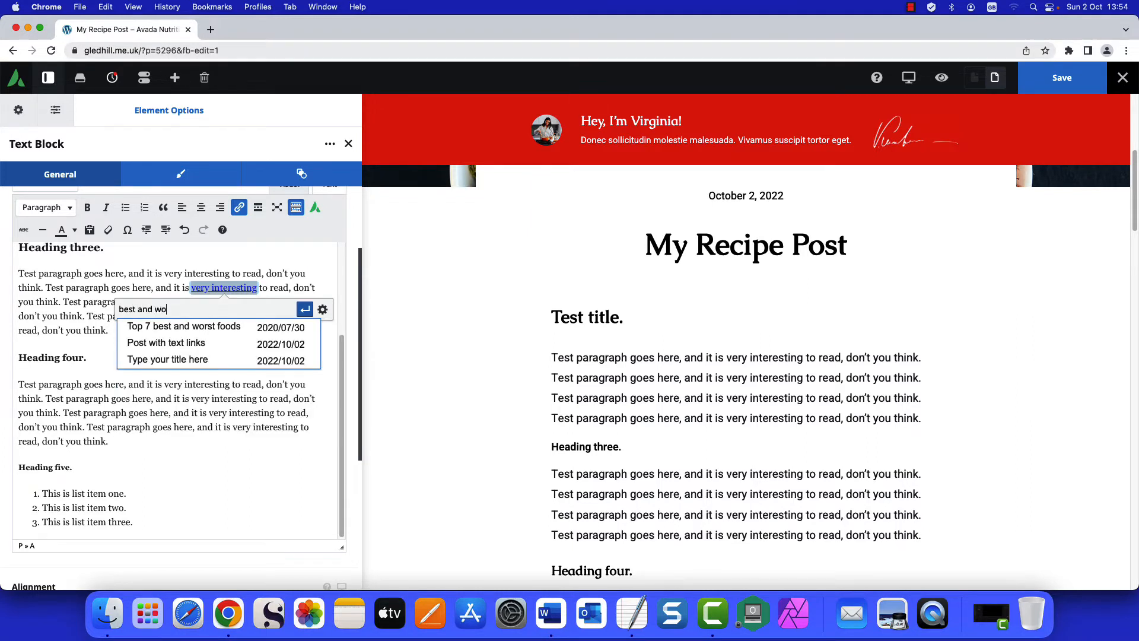
type("rsy")
key("BackSpace")
type("t")
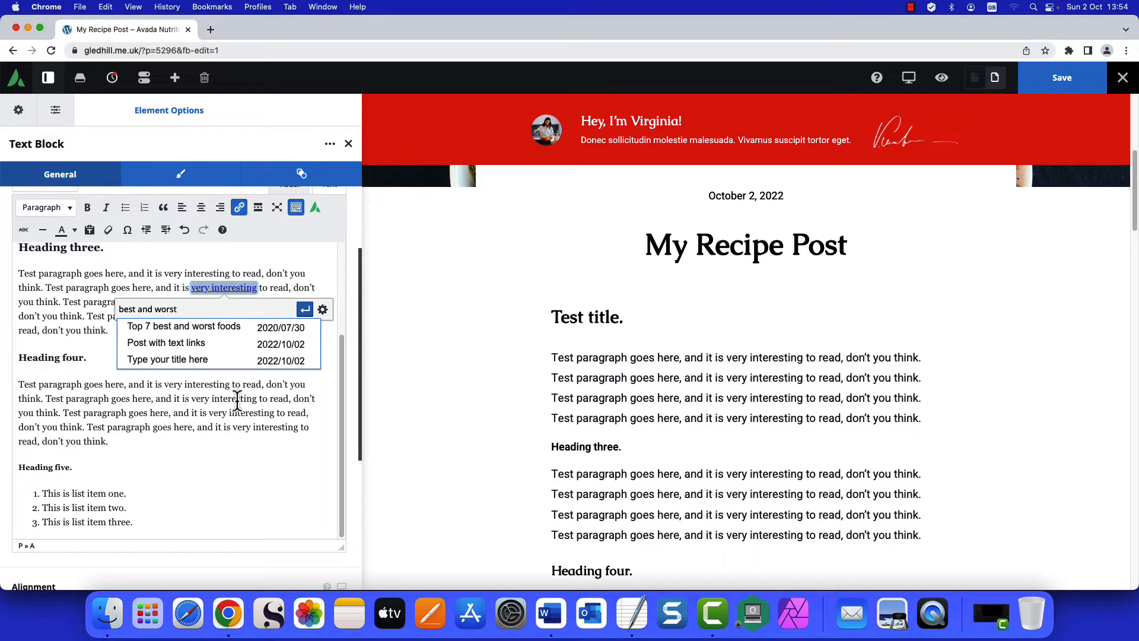
left_click(206, 327)
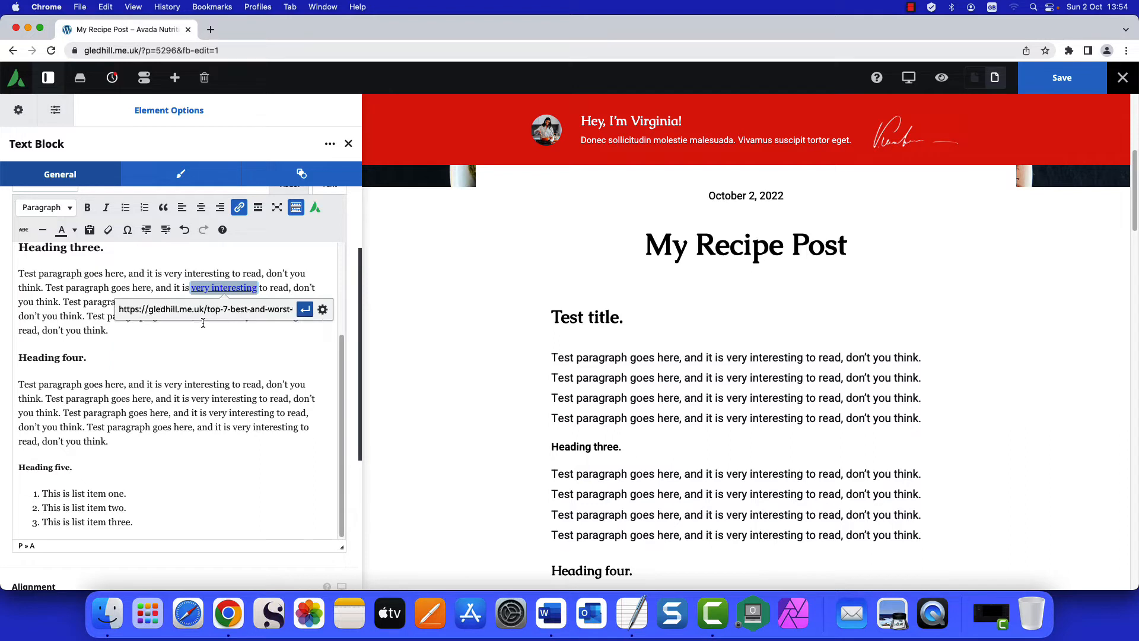
left_click(304, 310)
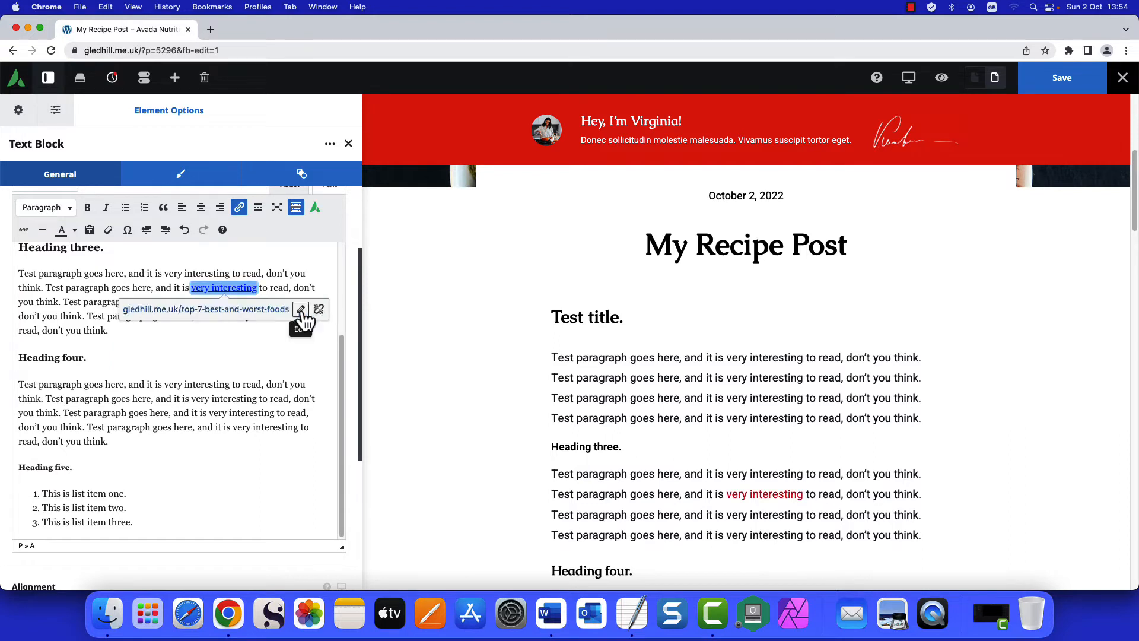
left_click(298, 346)
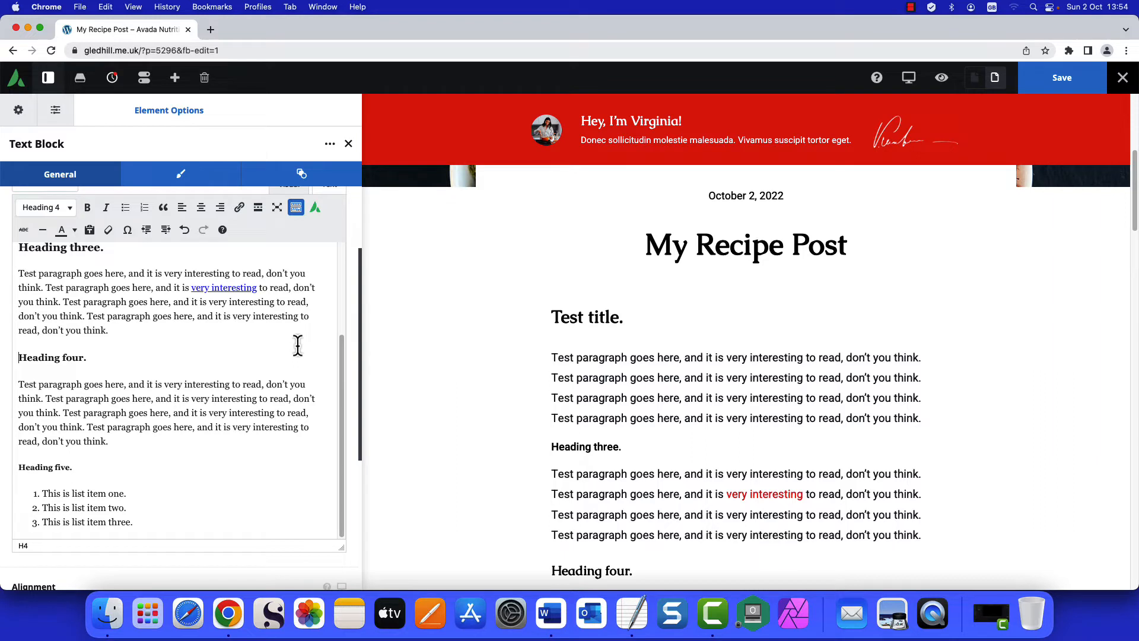
- Add the line "Recipe Headline Goes Here." as a new paragraph below the numbered list in the text block
scroll(298, 345, "up", 5)
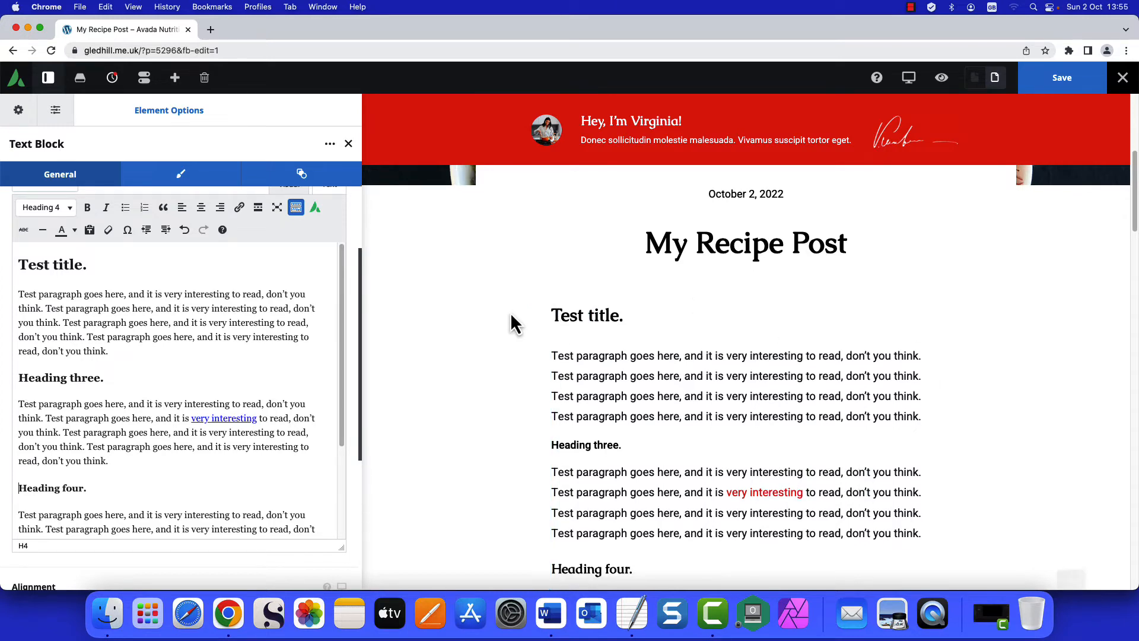
scroll(514, 323, "down", 4)
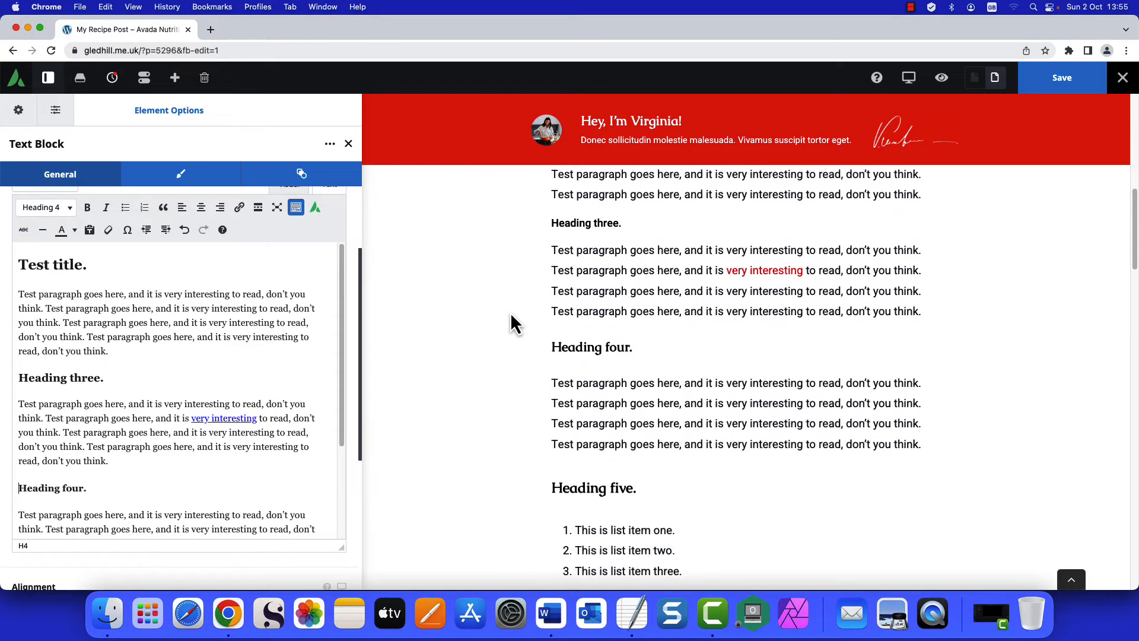
scroll(514, 323, "down", 3)
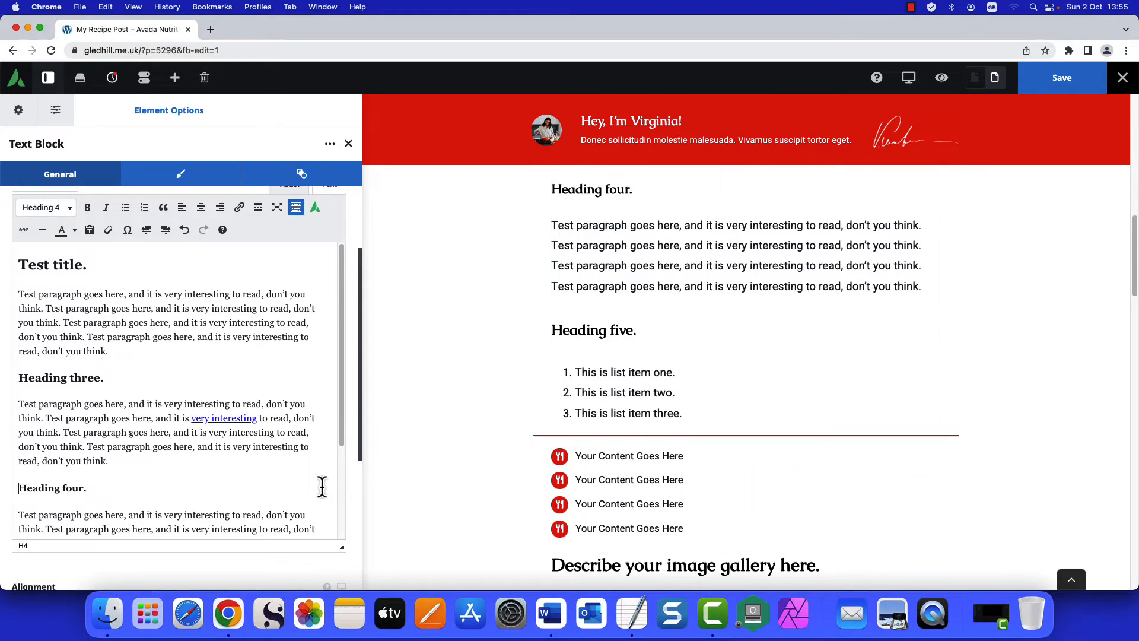
scroll(279, 493, "down", 5)
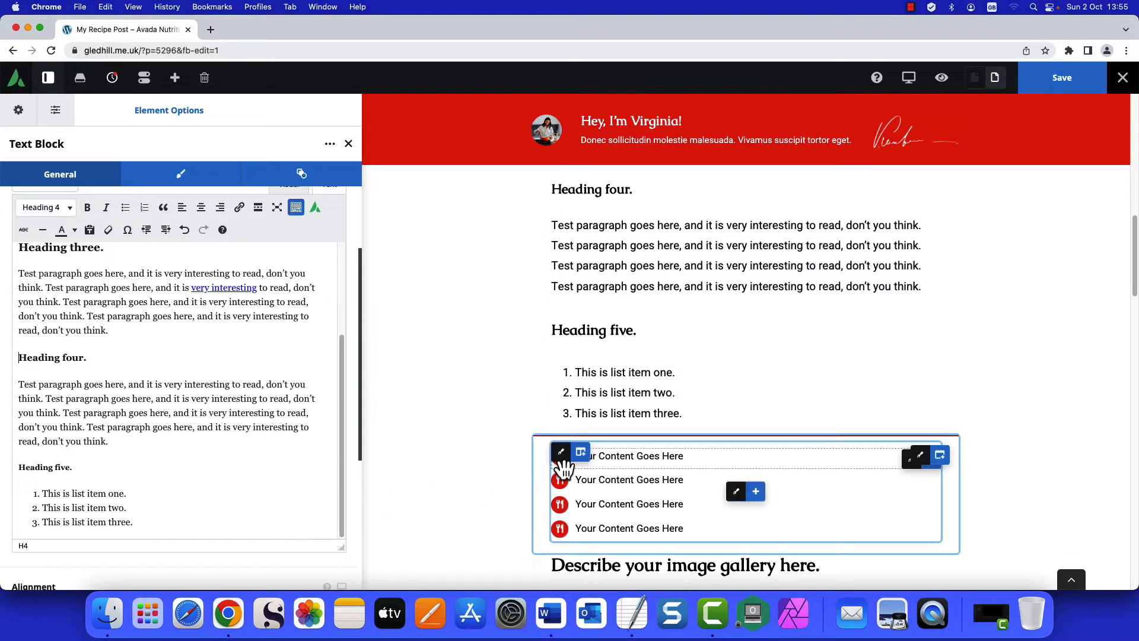
scroll(244, 516, "down", 5)
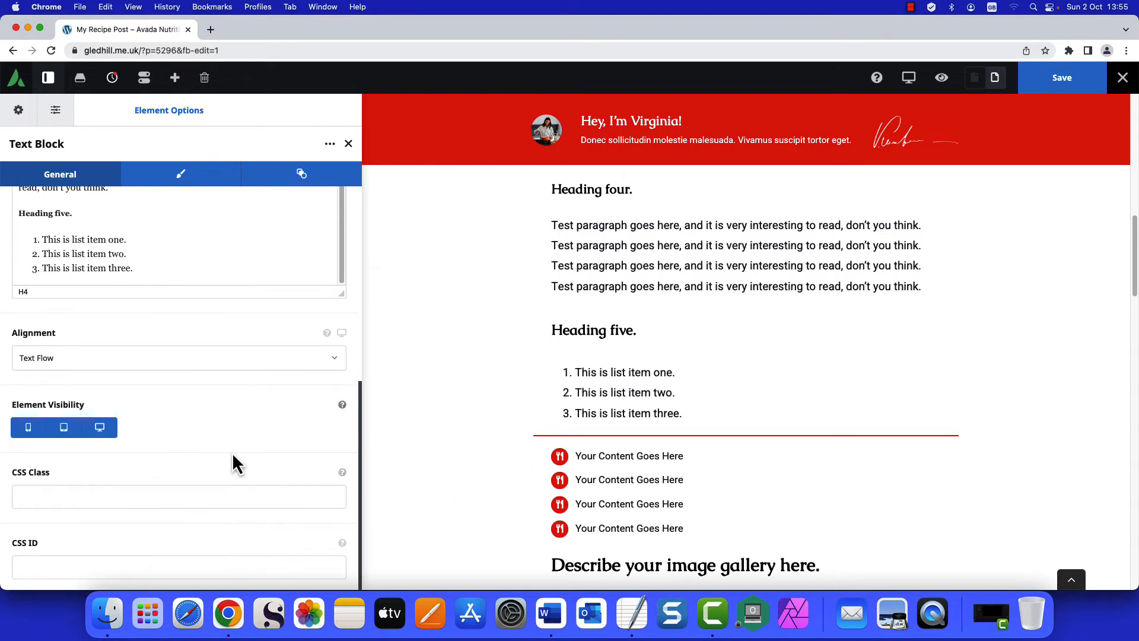
left_click(174, 269)
key("Return")
key("Return")
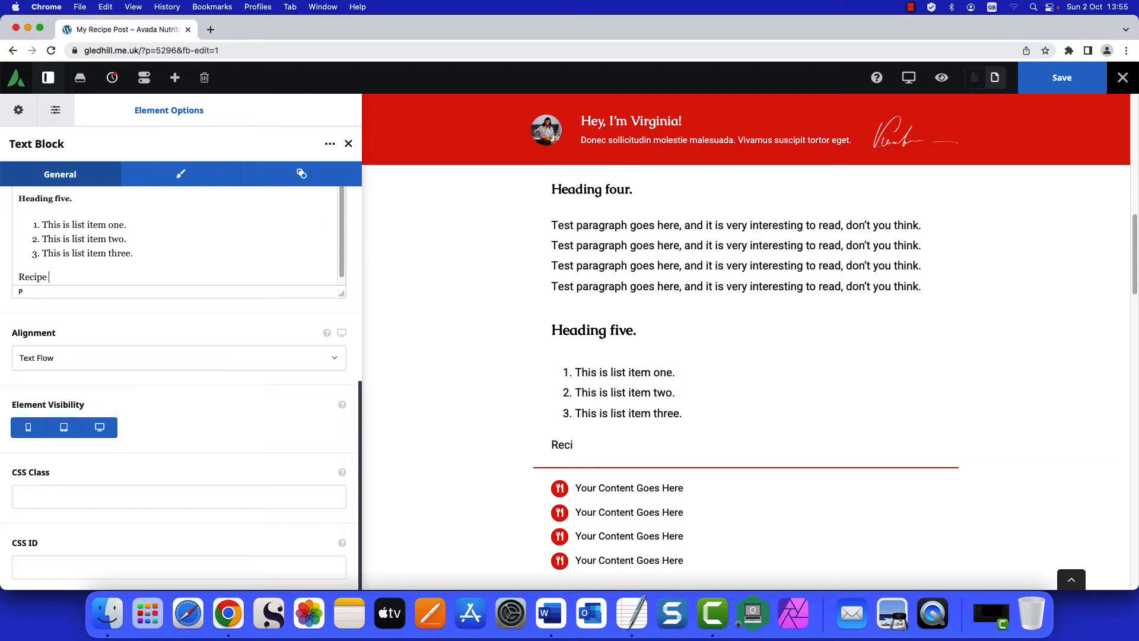
type("Headline G")
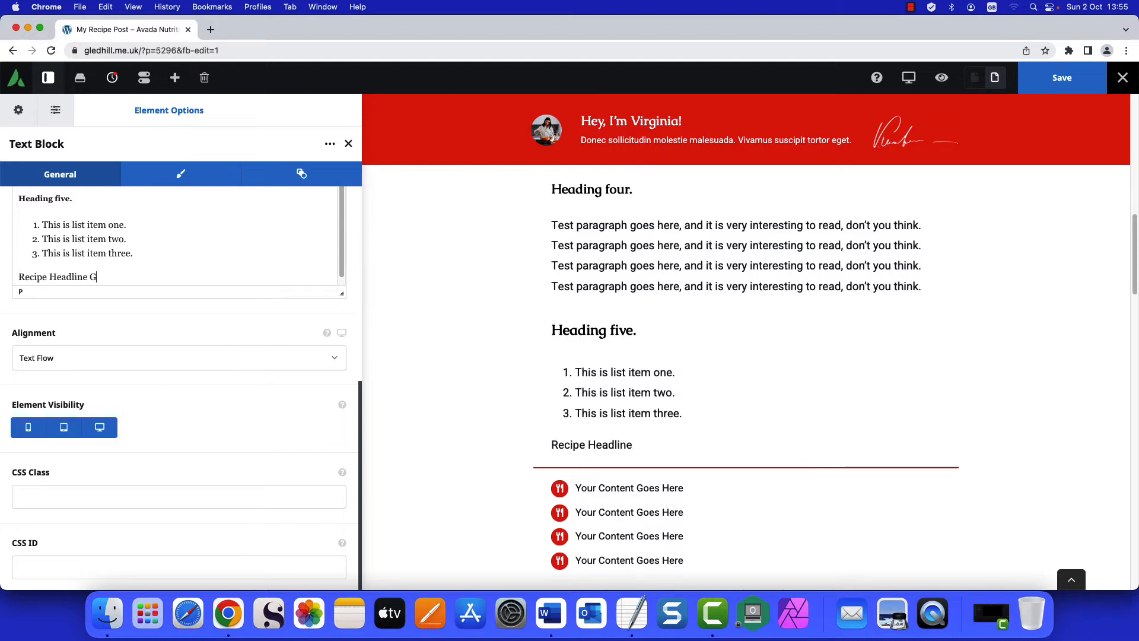
type("oes Here.")
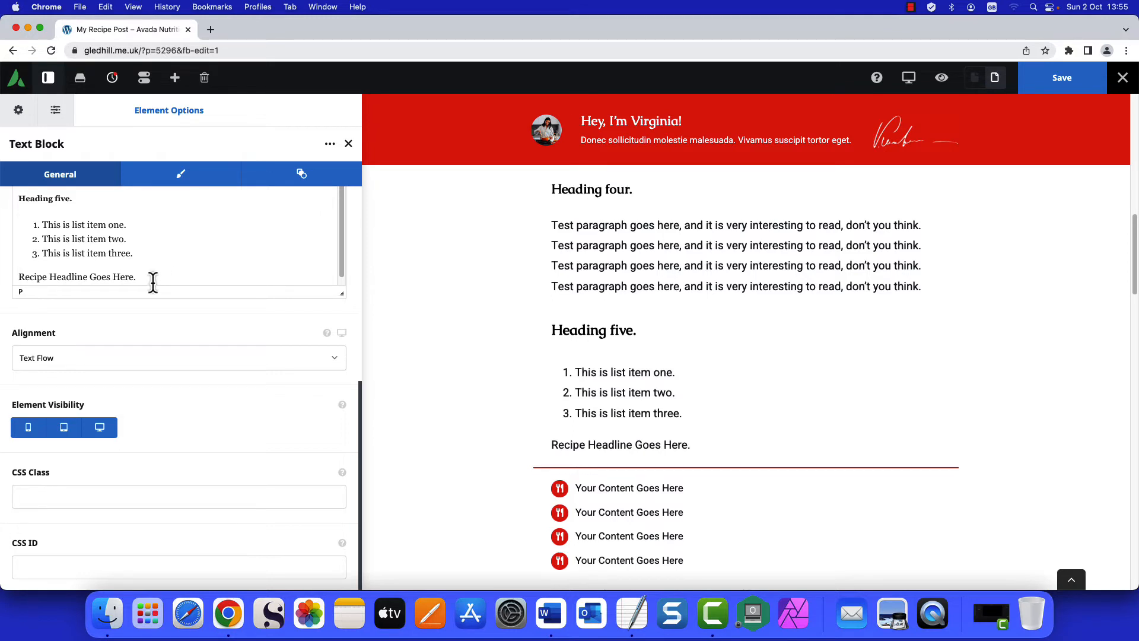
- Format the "Recipe Headline Goes Here." line as Heading 2 and save the post
scroll(63, 277, "down", 1)
left_click_drag(63, 277, 10, 267)
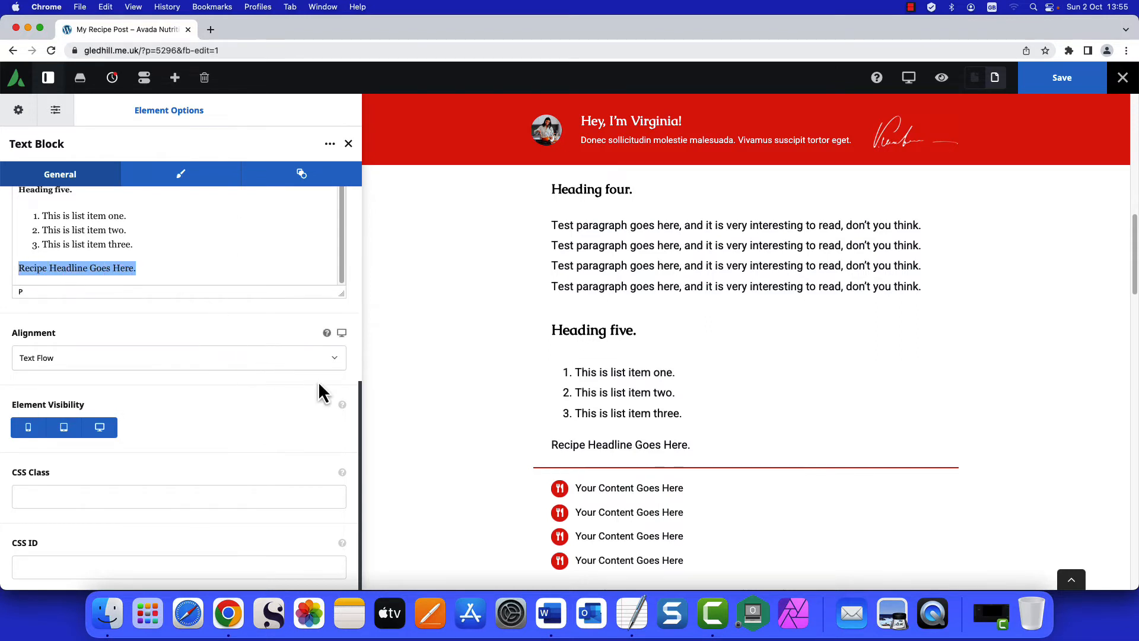
scroll(351, 404, "up", 5)
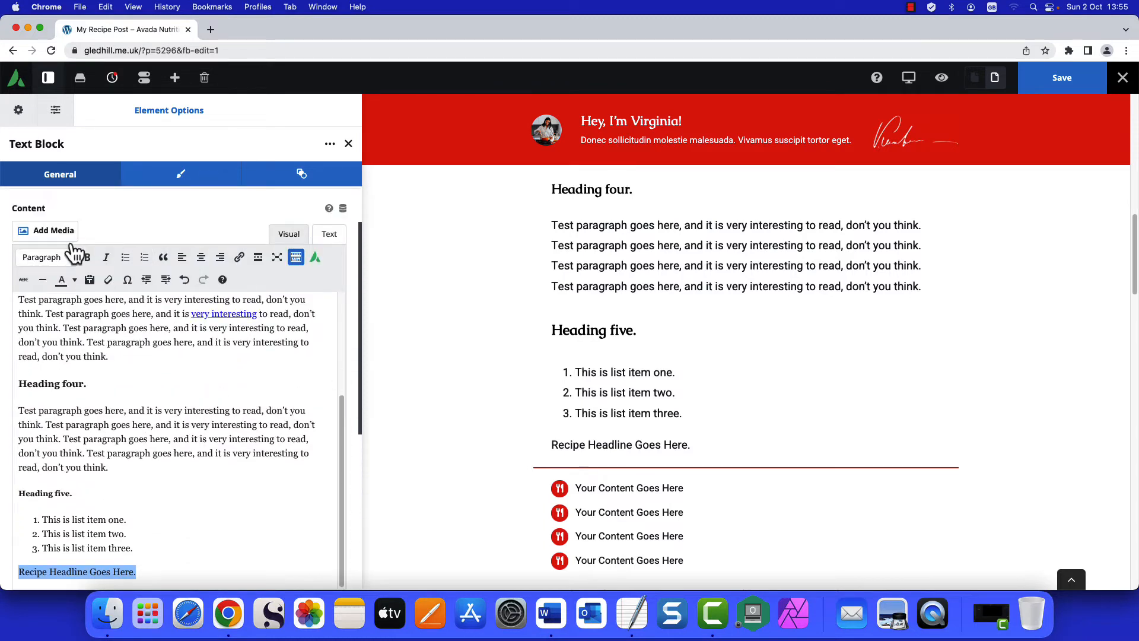
left_click(42, 259)
left_click(52, 333)
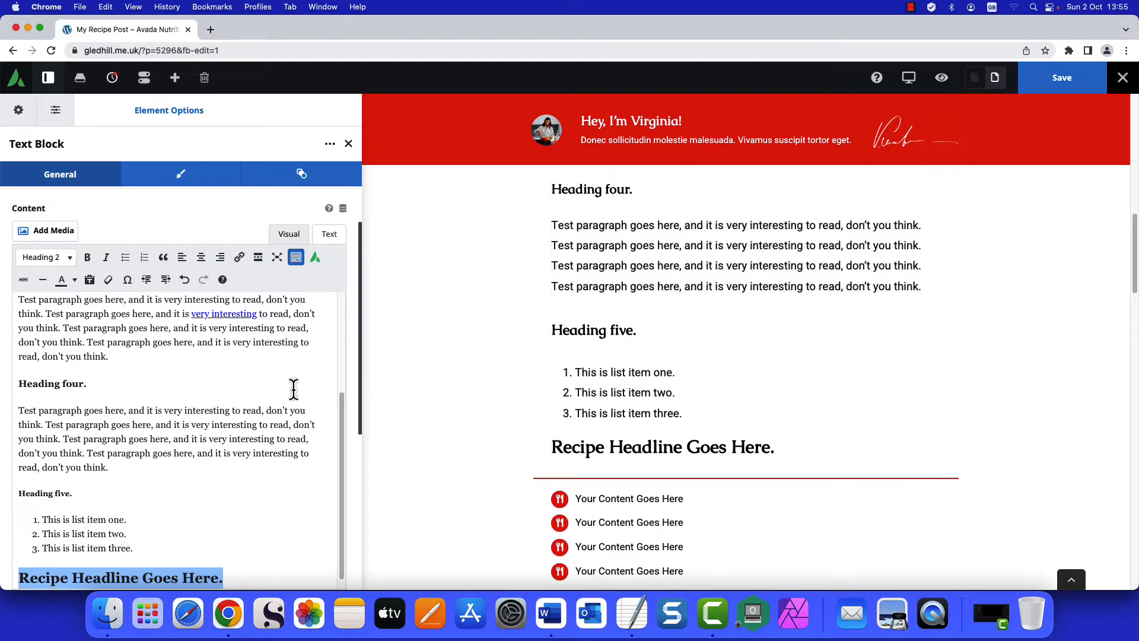
scroll(292, 389, "down", 1)
scroll(293, 389, "up", 5)
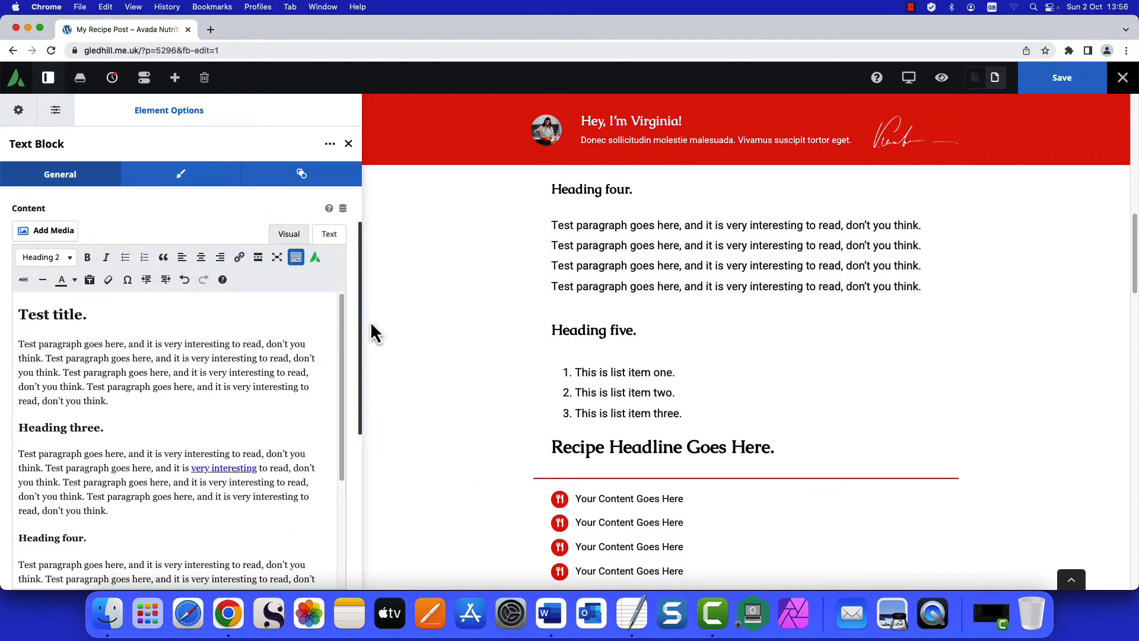
scroll(355, 333, "down", 5)
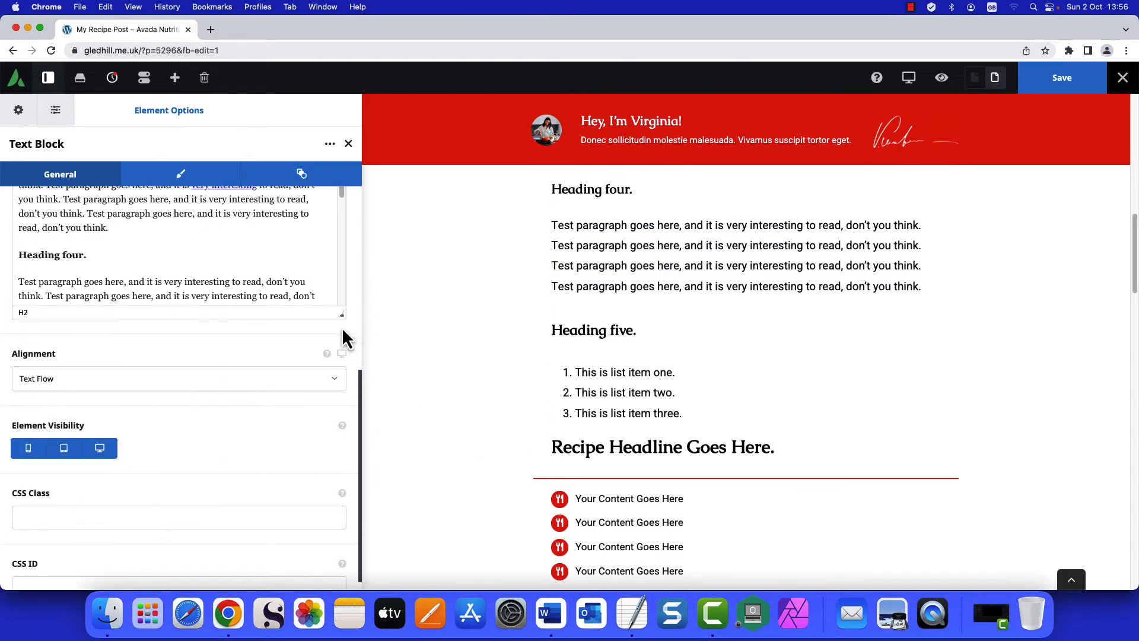
scroll(280, 283, "up", 3)
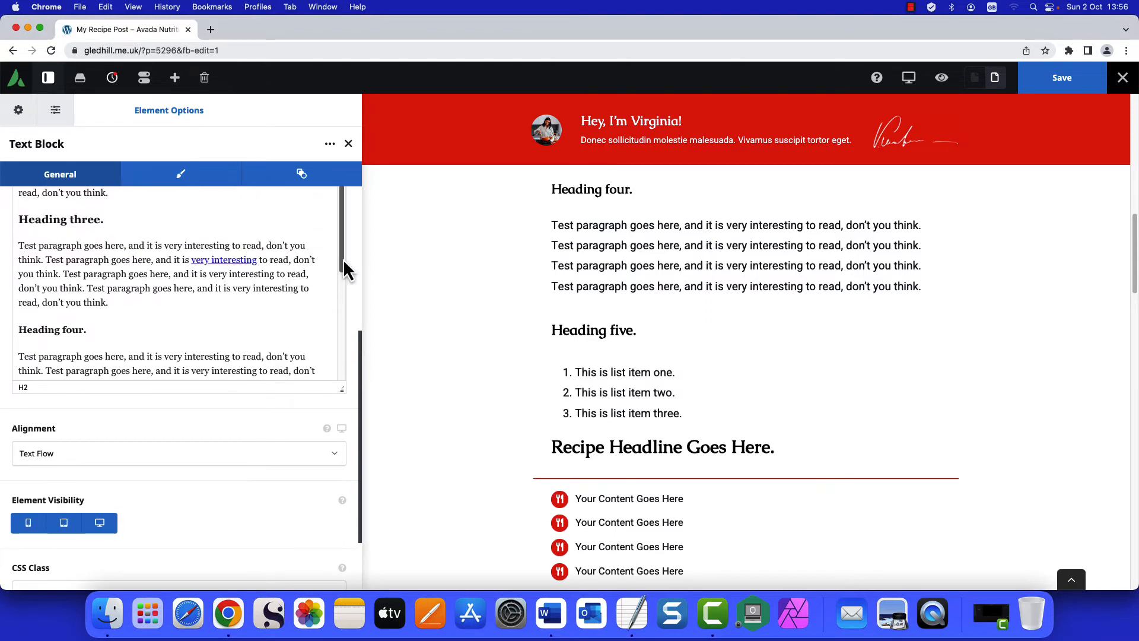
left_click_drag(343, 259, 343, 376)
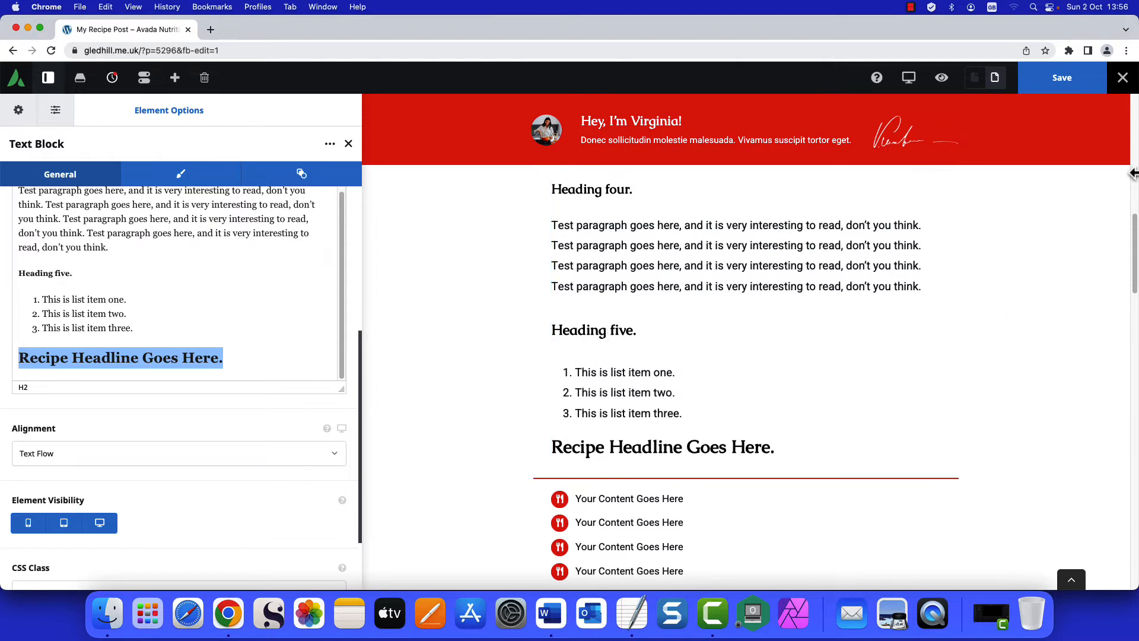
left_click(1051, 84)
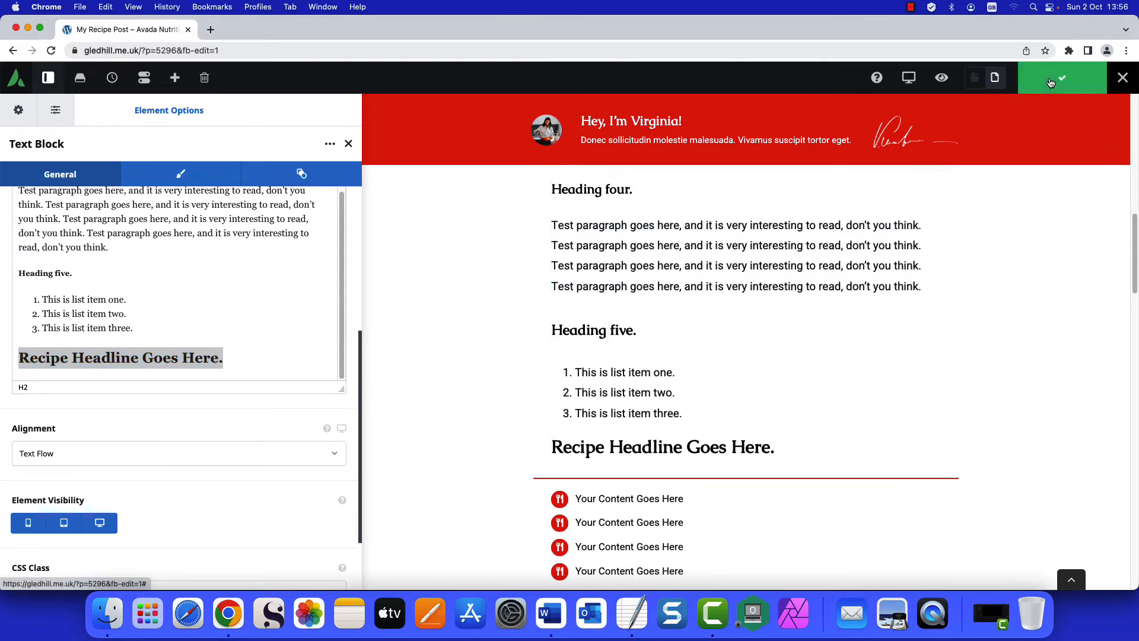
- Open the options of the checklist below the recipe headline and replace its first item's text with "Type your own text here."
scroll(1113, 316, "down", 3)
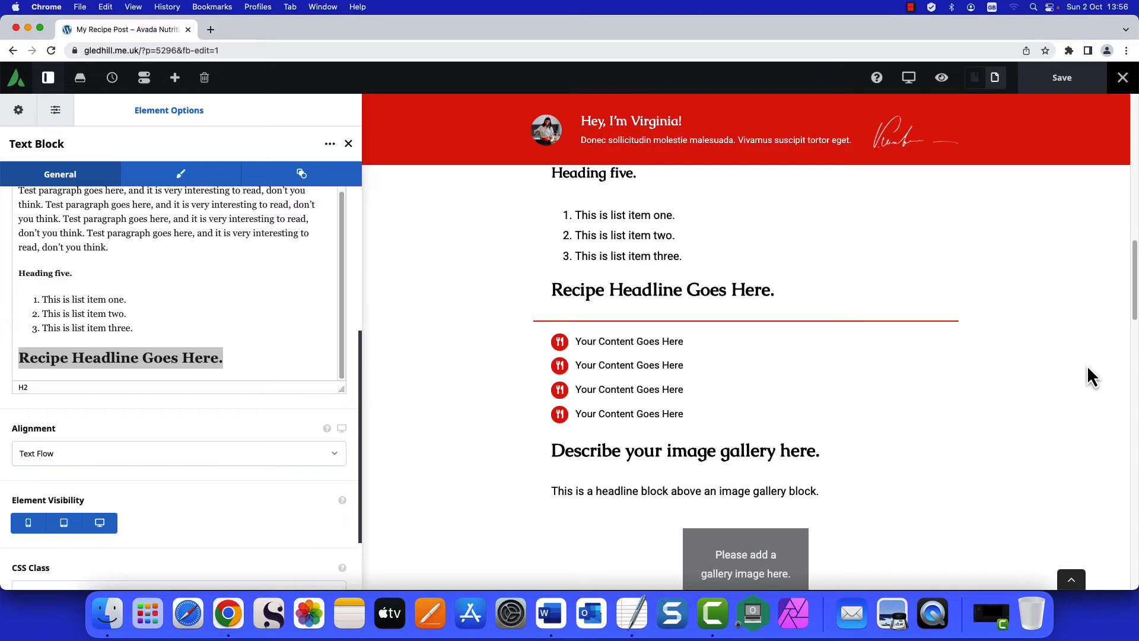
mouse_move(735, 379)
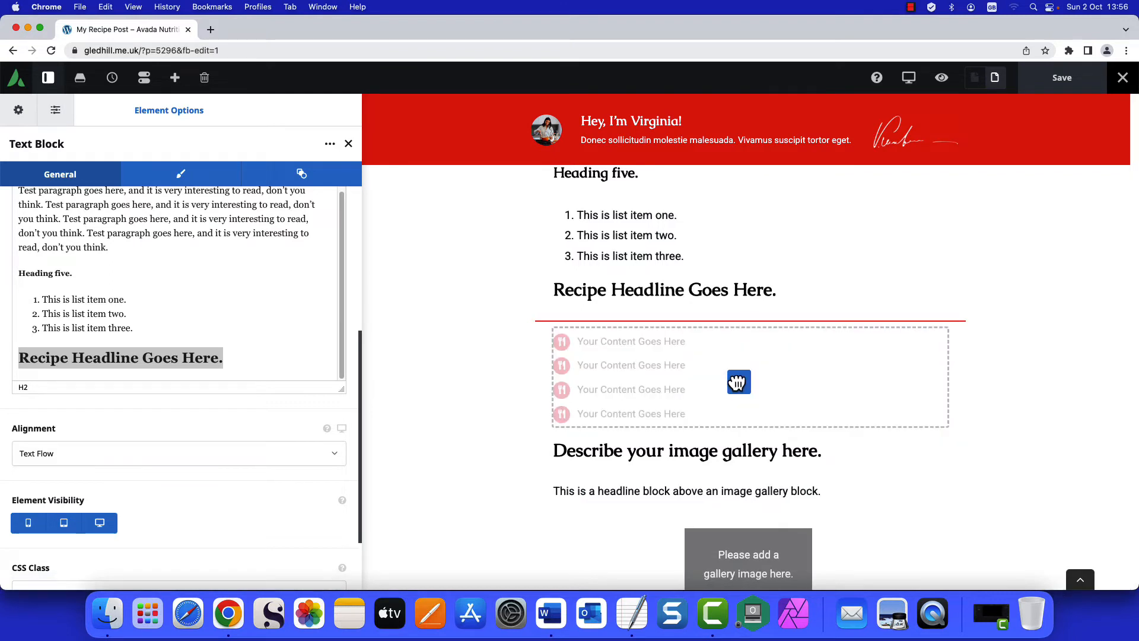
left_click(737, 379)
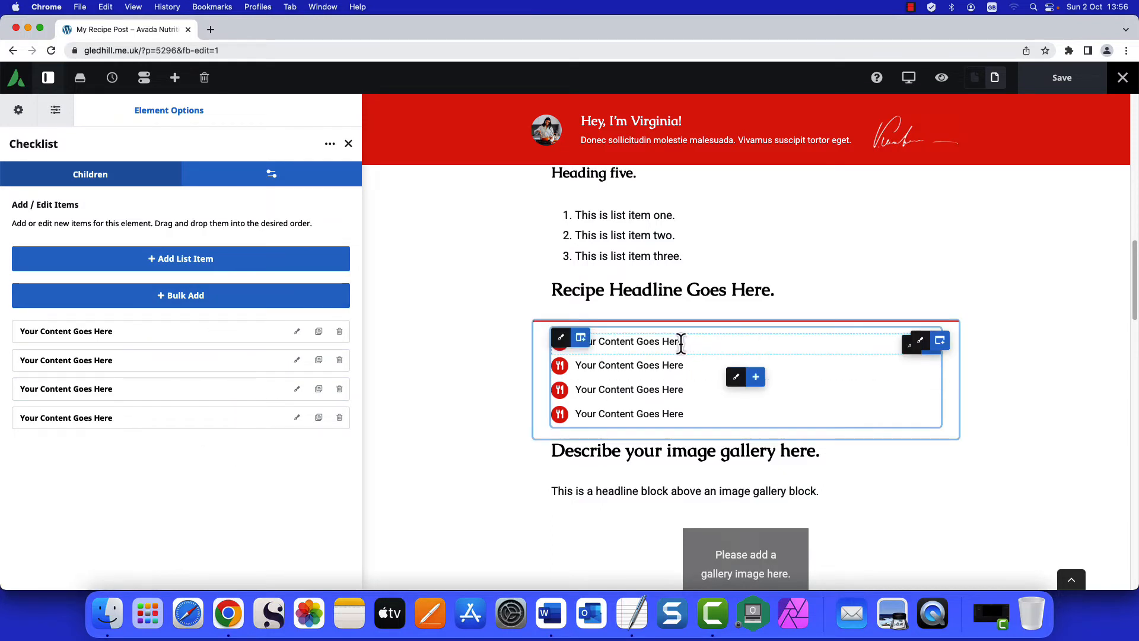
left_click_drag(683, 344, 571, 343)
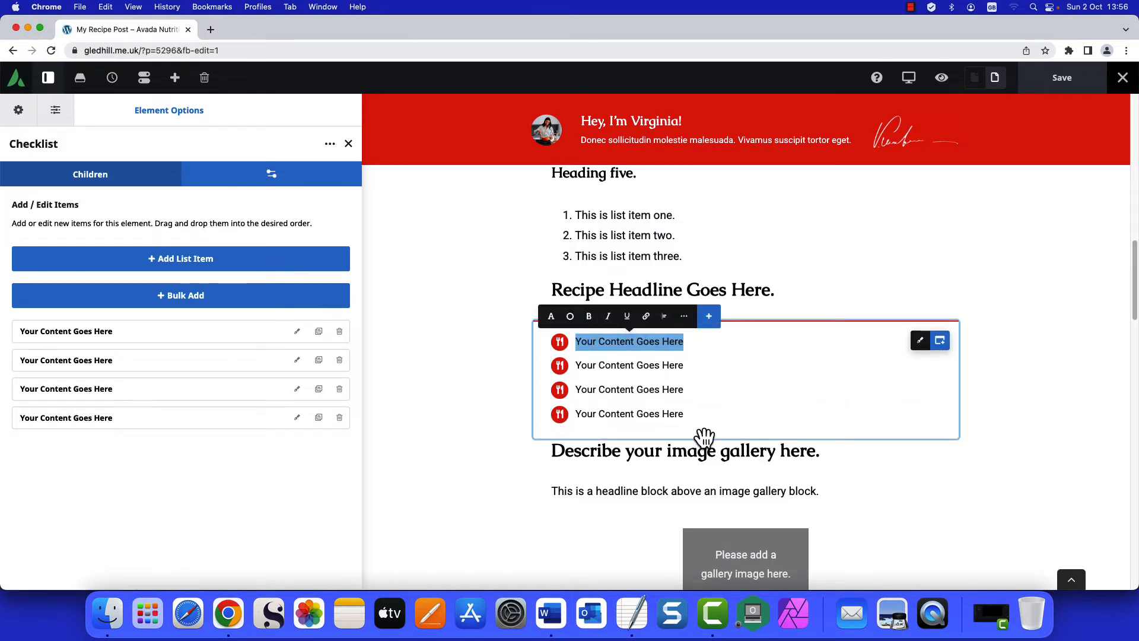
type("Ty")
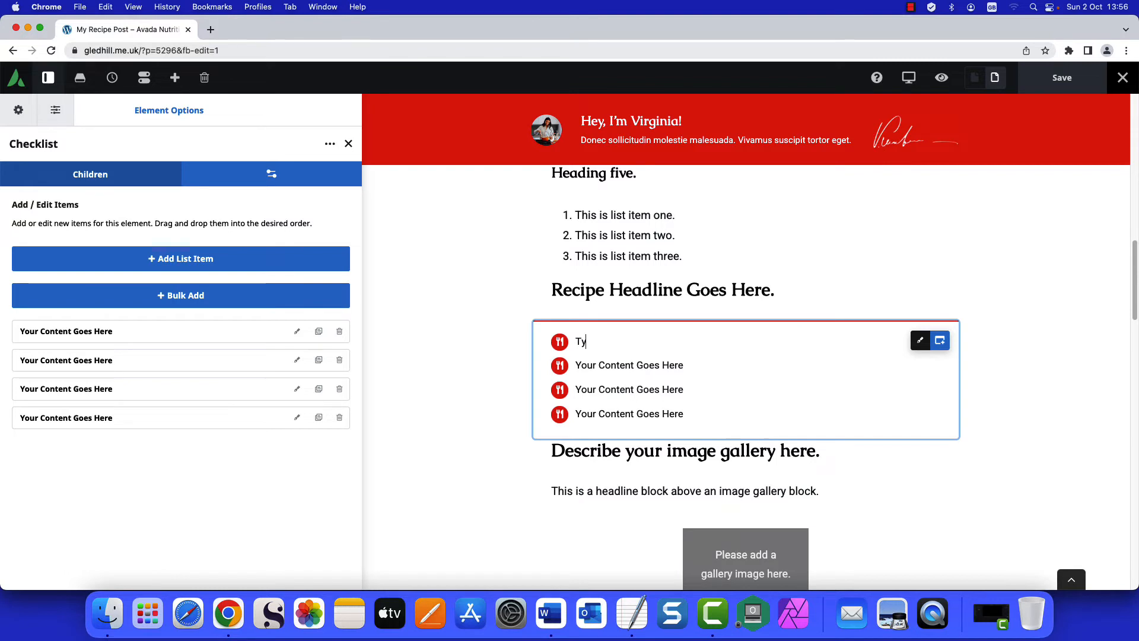
type("pe your")
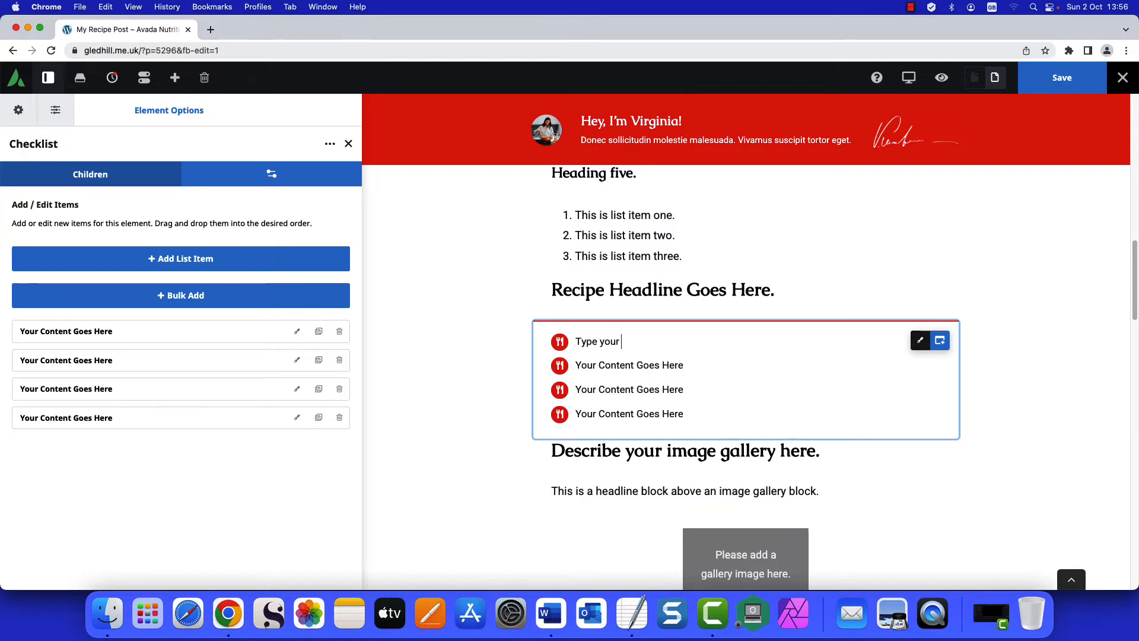
type(" own text here.")
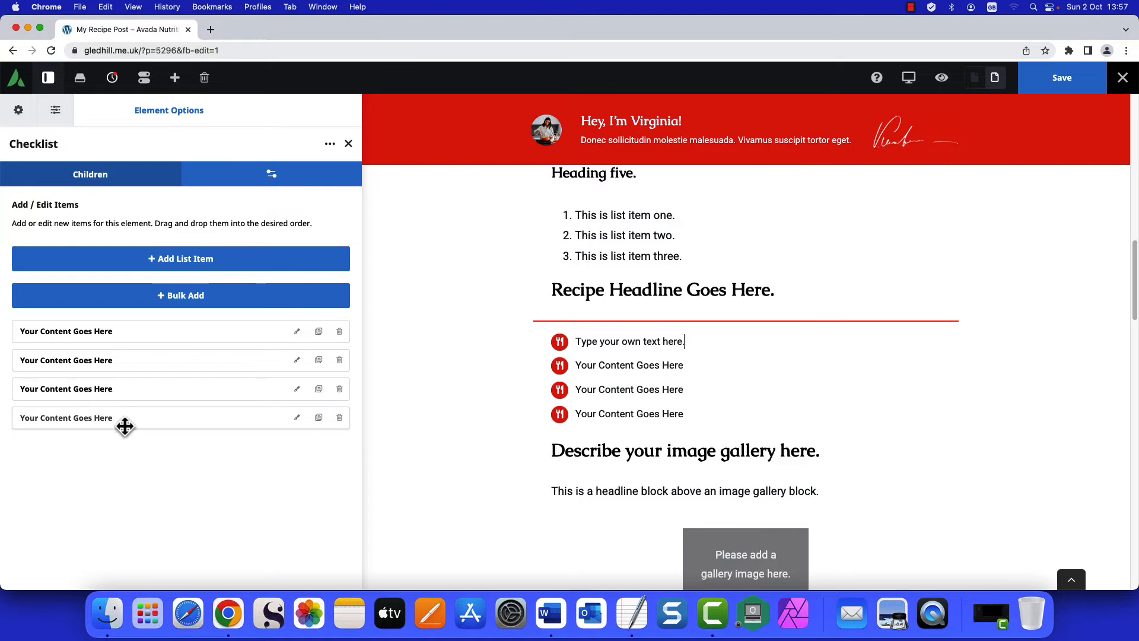
- Duplicate the last checklist item three times and delete the three extra copies
left_click(318, 418)
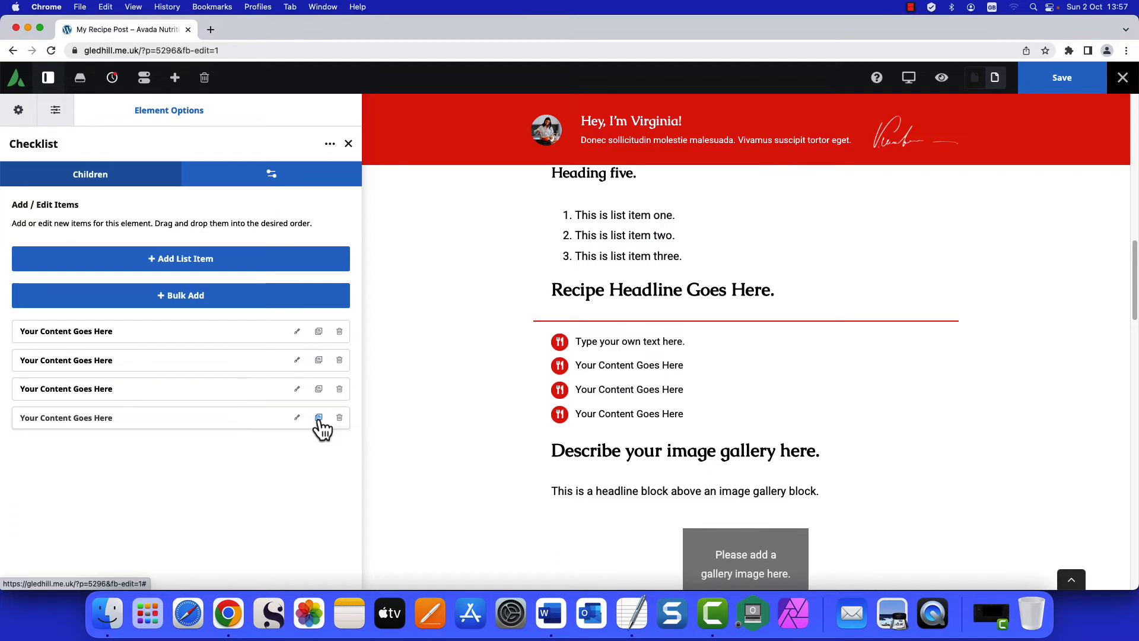
left_click(319, 418)
left_click(319, 418)
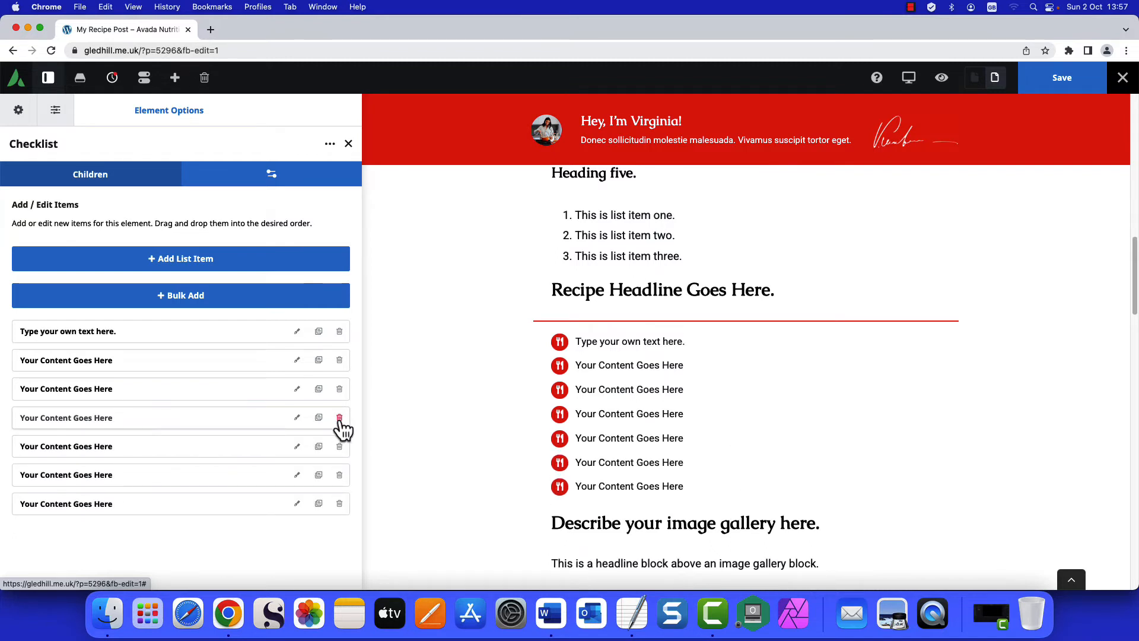
left_click(339, 418)
left_click(339, 418)
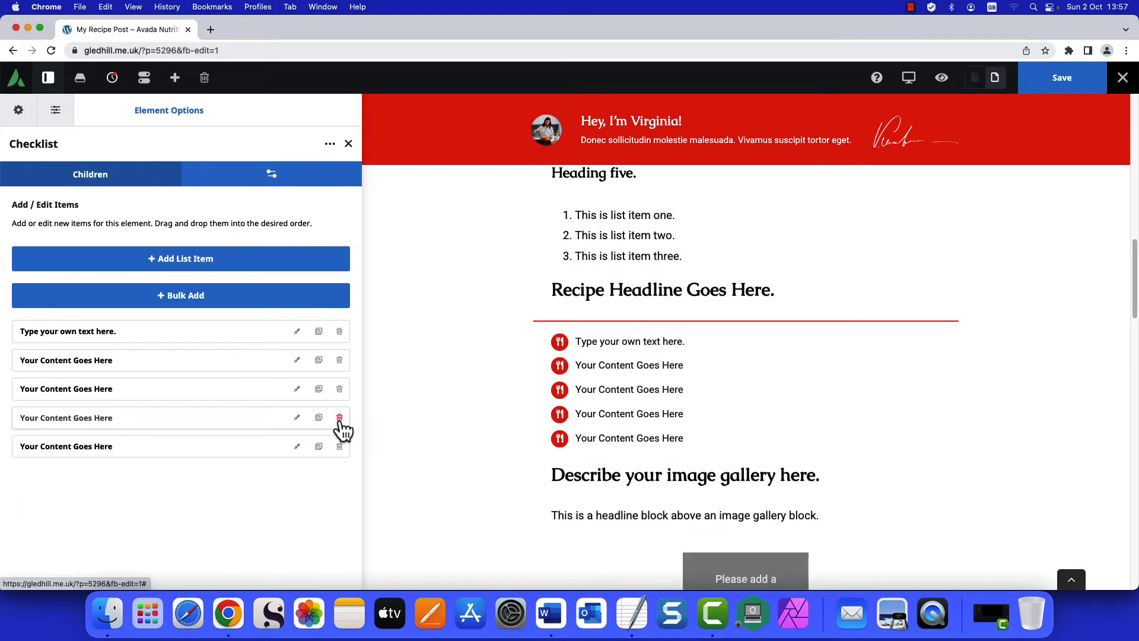
left_click(339, 418)
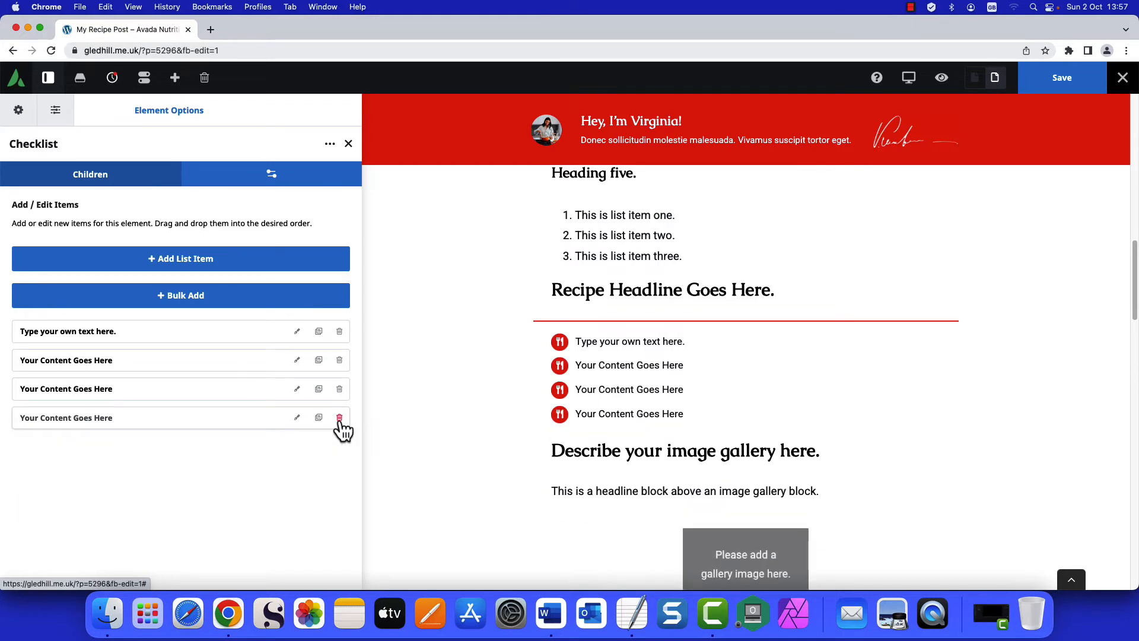
- Open the fourth checklist item for editing and save the post with its changed checklist
left_click(297, 419)
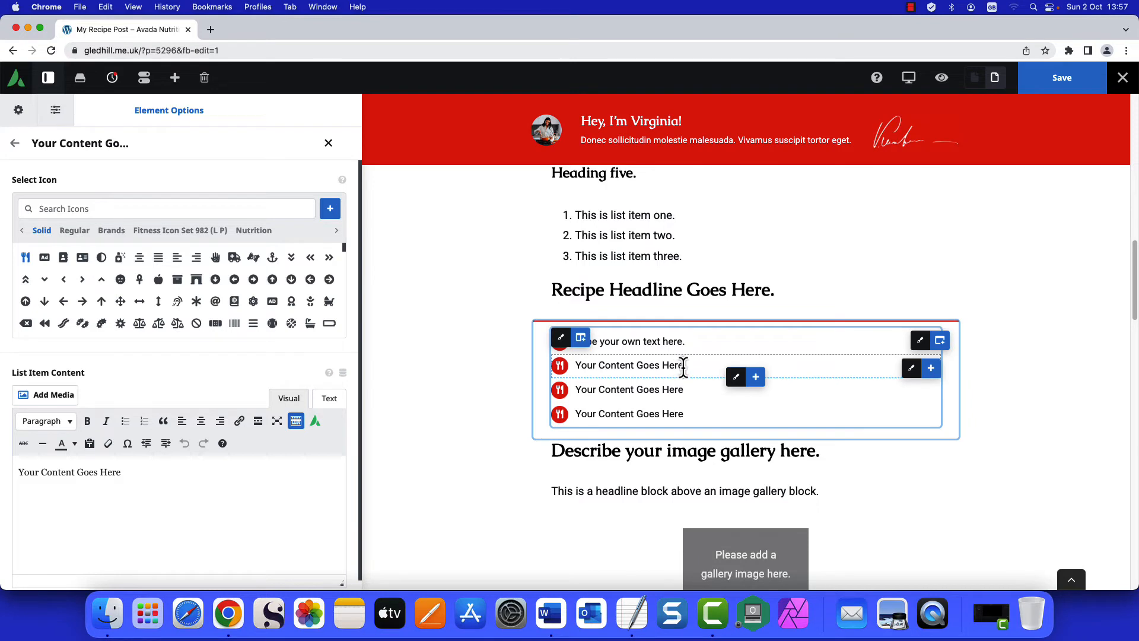
left_click_drag(684, 367, 576, 365)
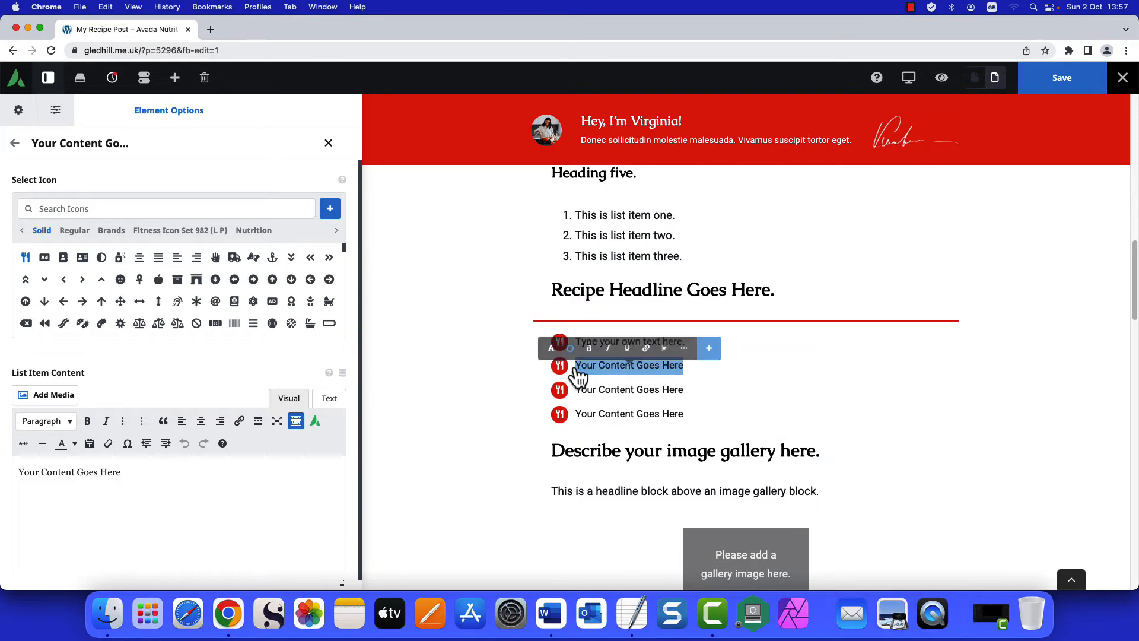
left_click(672, 396)
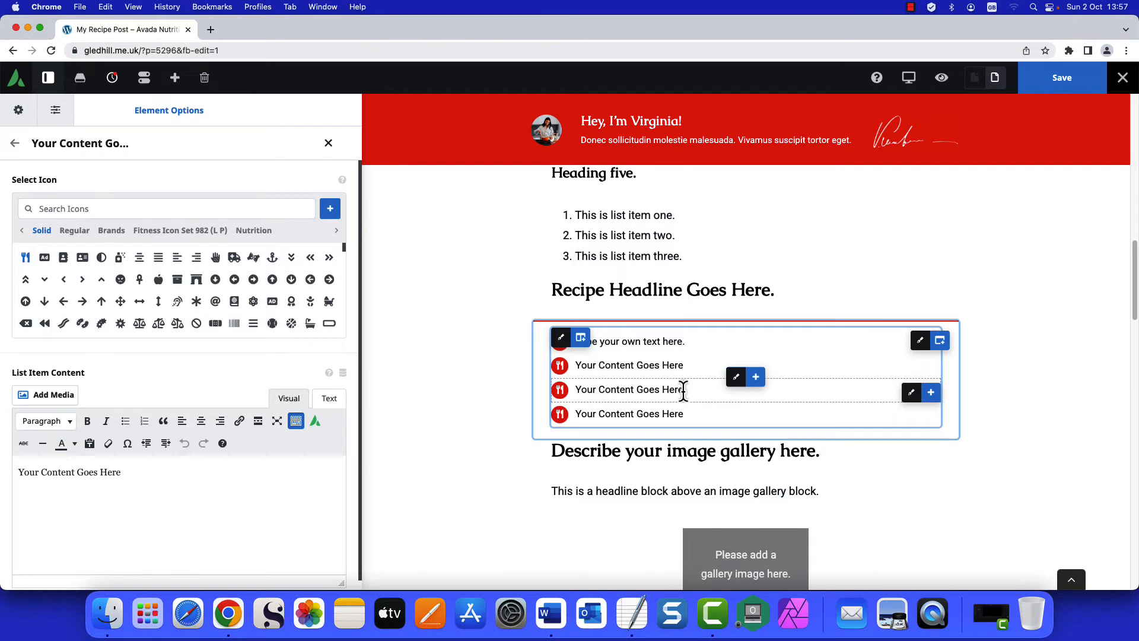
left_click_drag(683, 391, 575, 390)
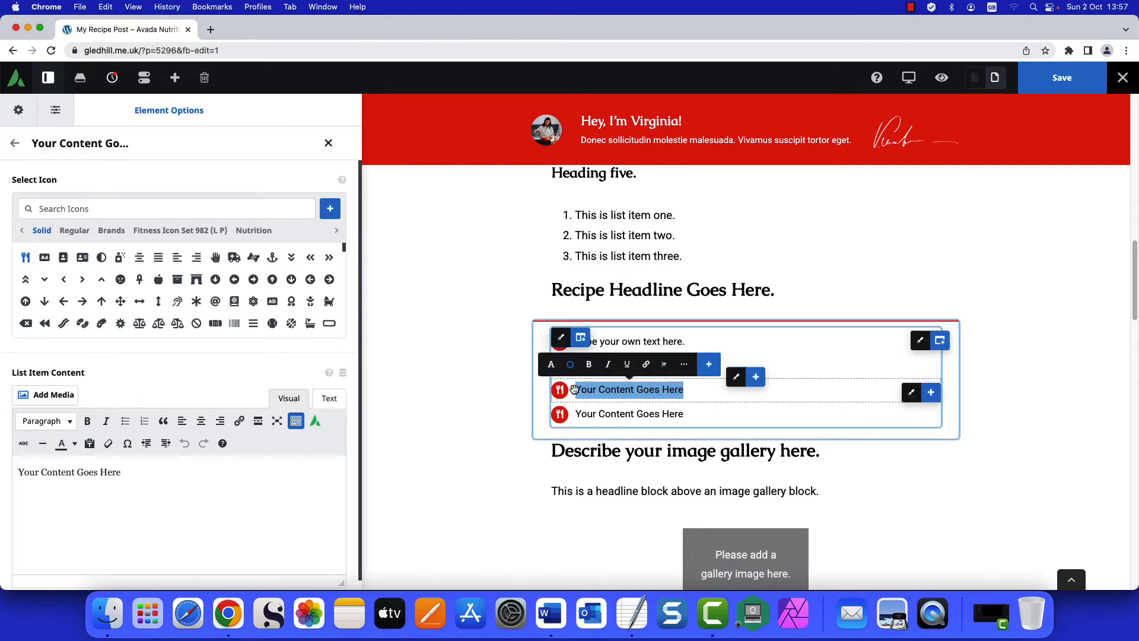
left_click(1054, 320)
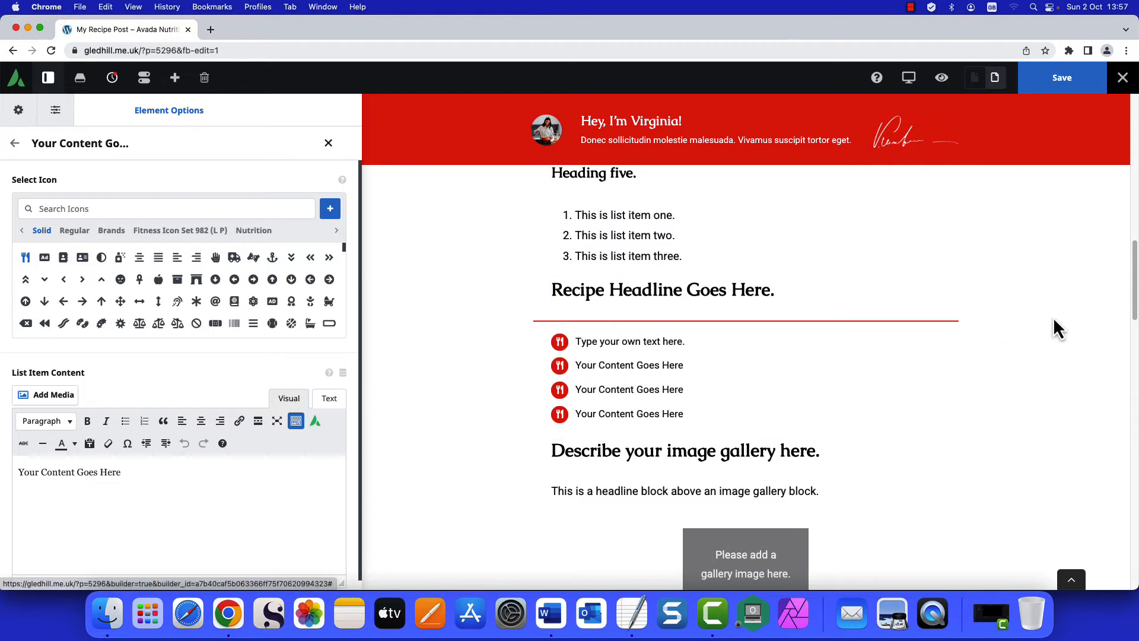
left_click(1065, 80)
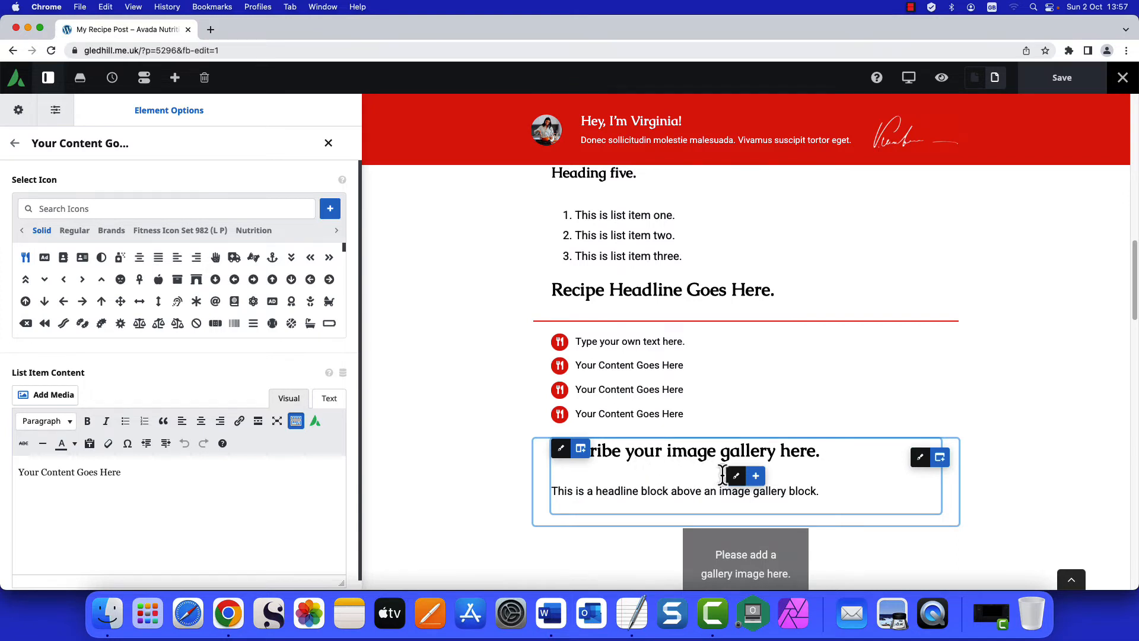
- Open the options of the "Describe your image gallery here." text block, followed by those of the gallery element below it
left_click(737, 476)
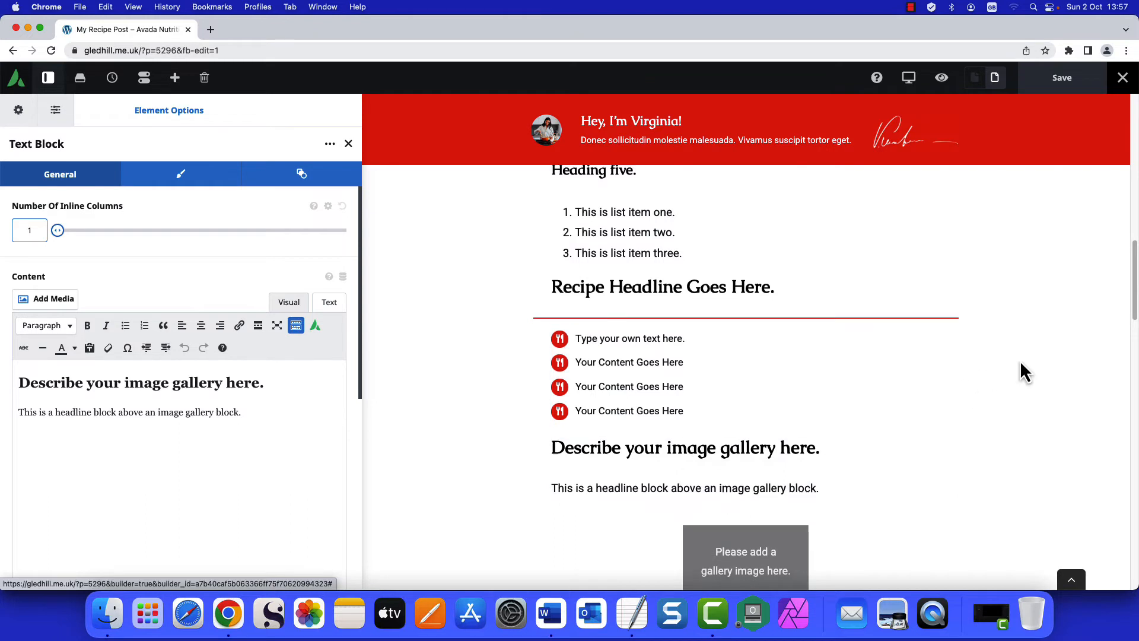
scroll(1020, 363, "down", 5)
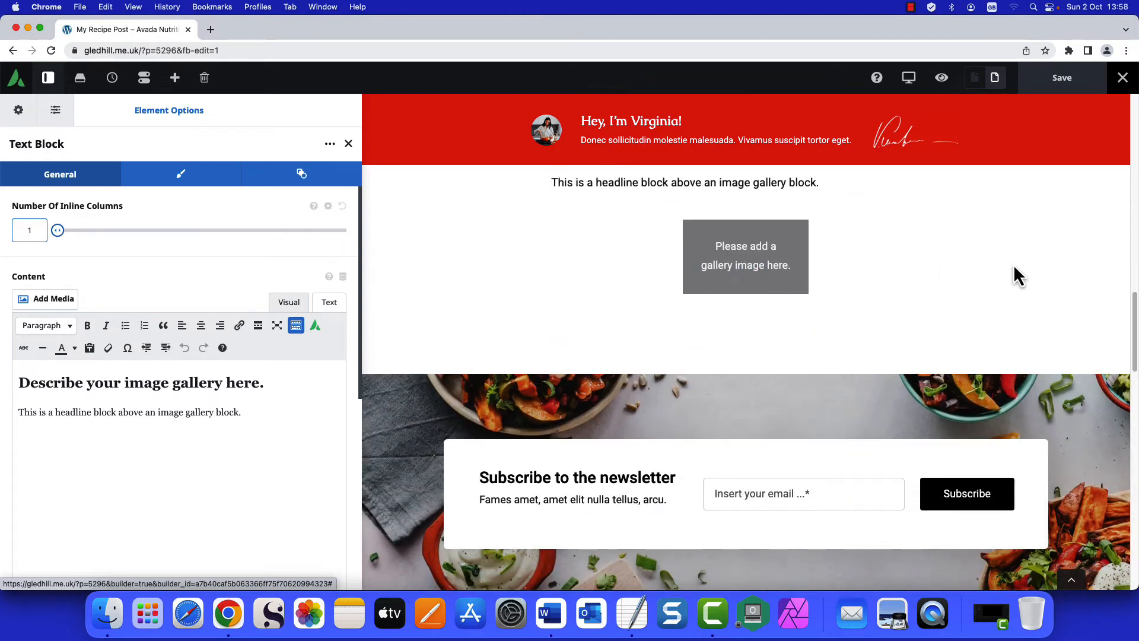
mouse_move(758, 265)
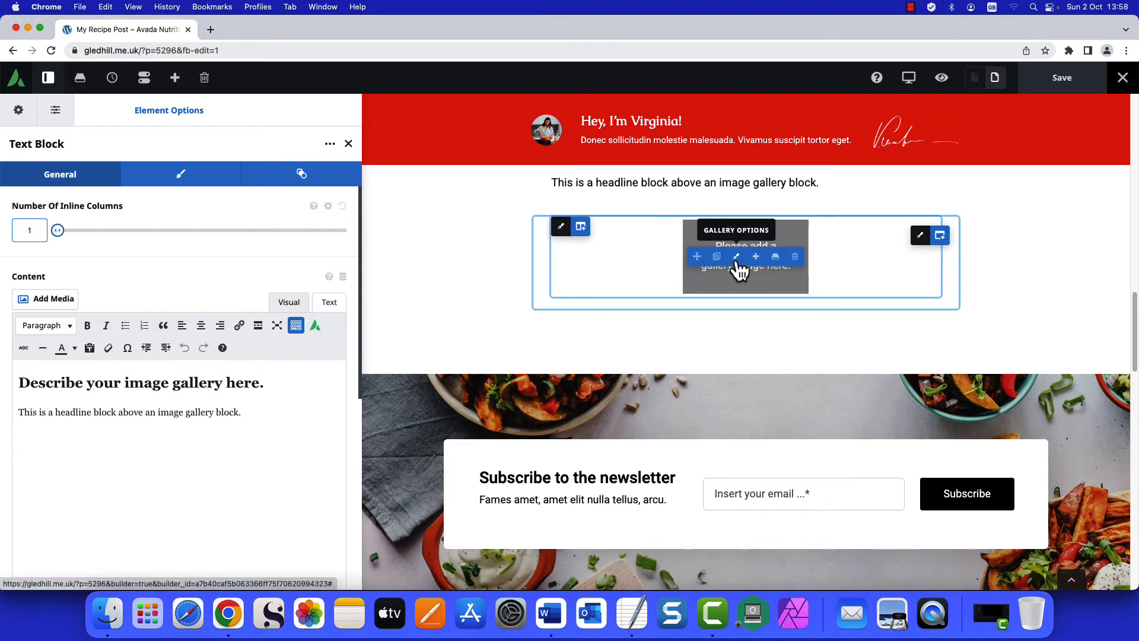
left_click(738, 261)
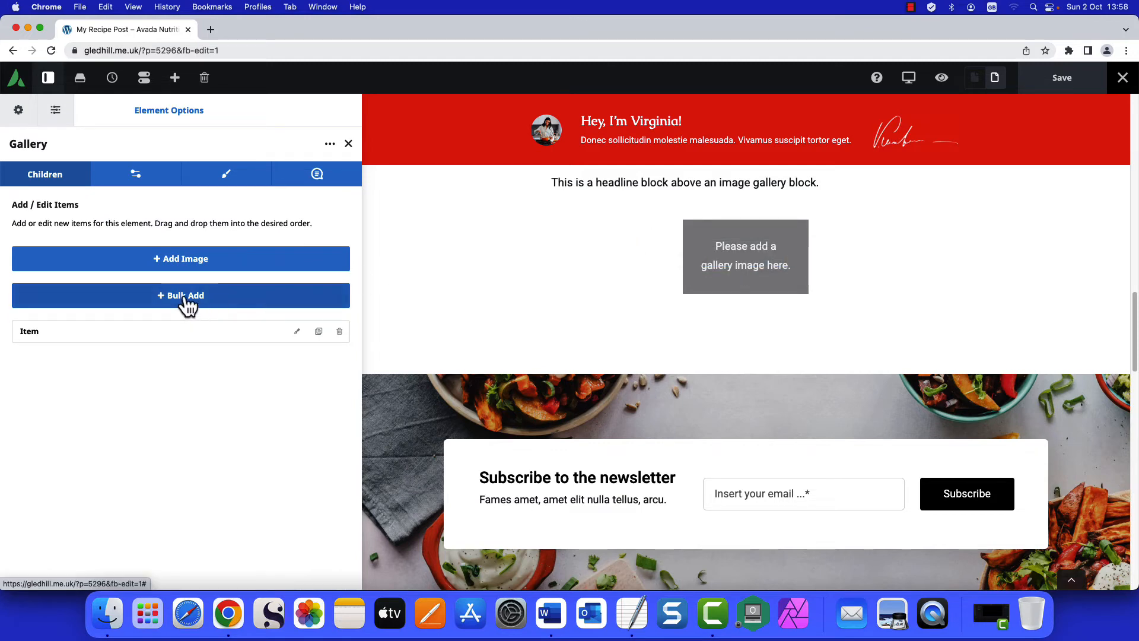
- Bulk-add product-4.jpg, product-2.jpg, product-1.jpg and info-e.png from the media library to the gallery and save the post
left_click(210, 306)
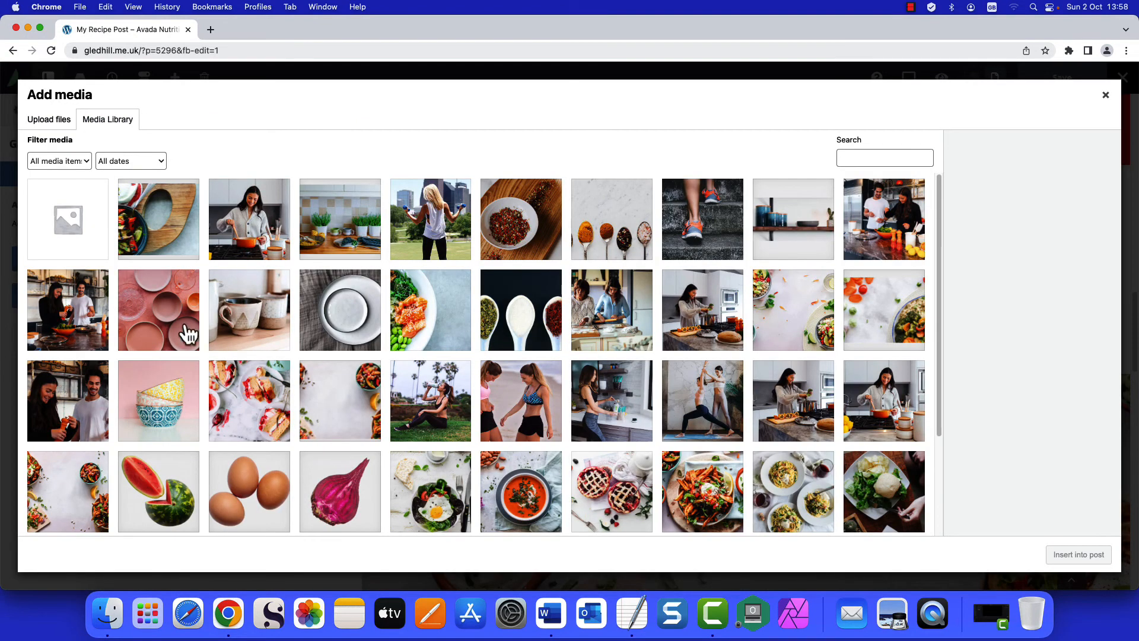
left_click(166, 336)
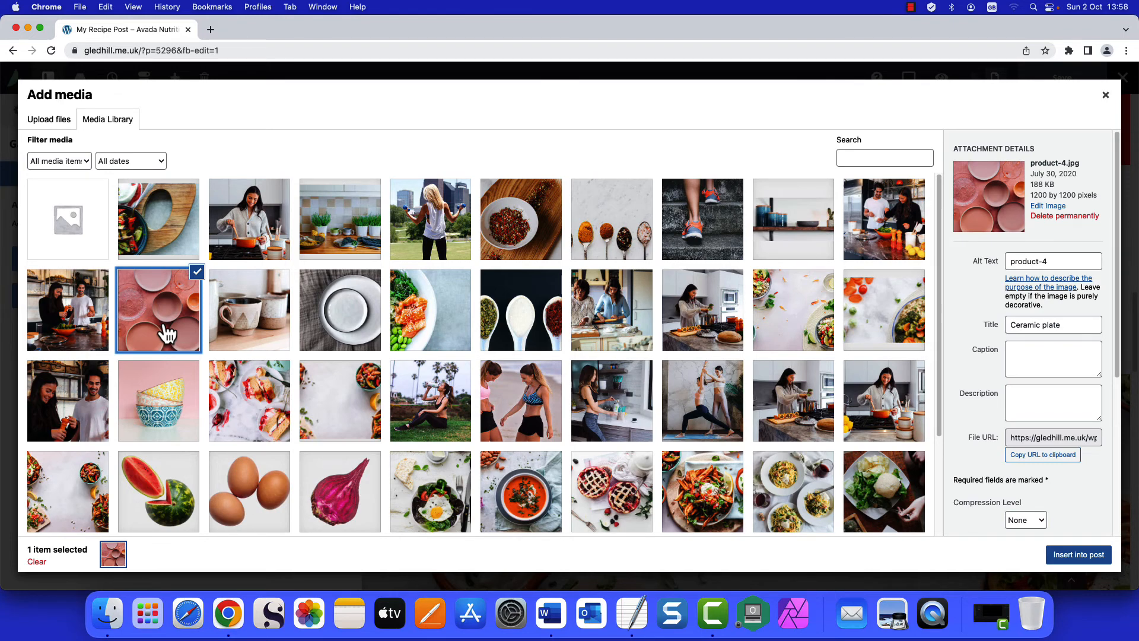
left_click(339, 325)
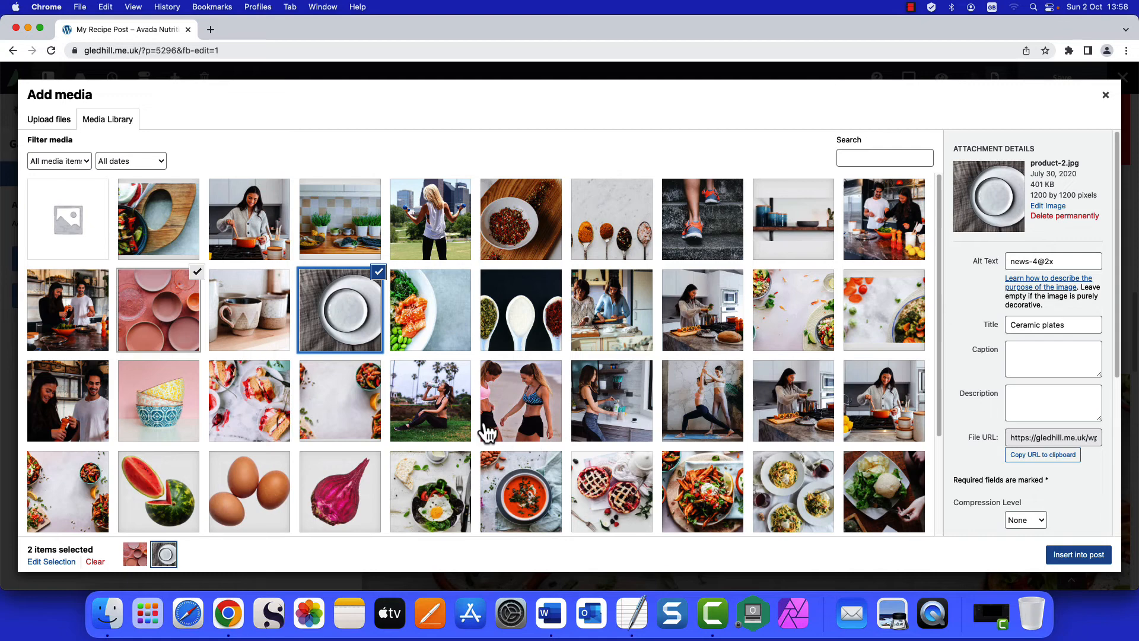
left_click(157, 400)
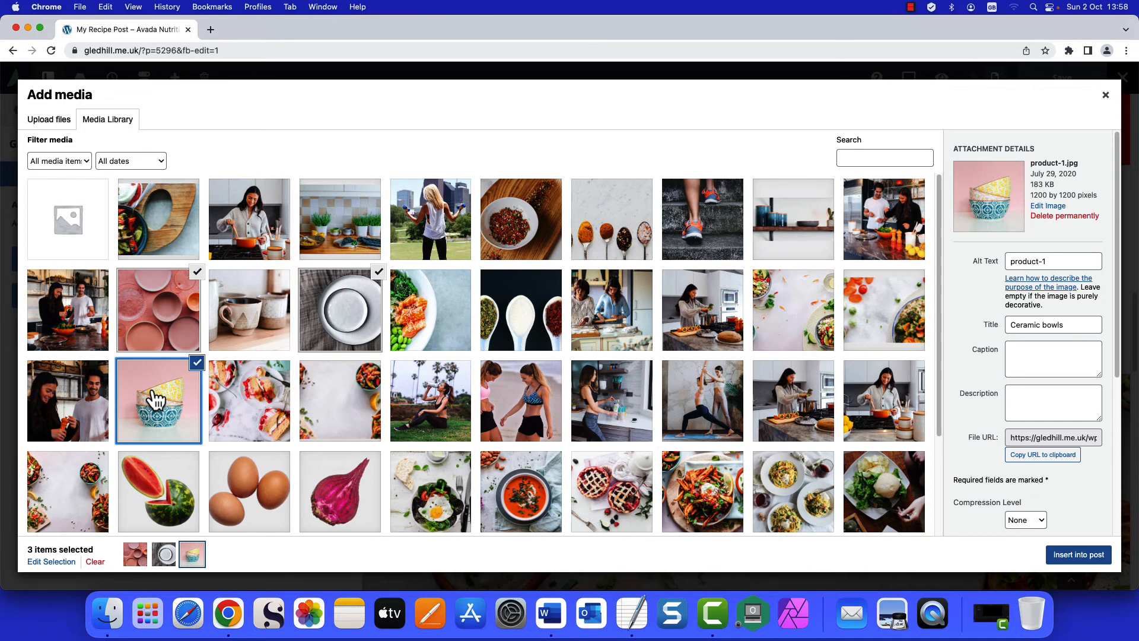
left_click(261, 501)
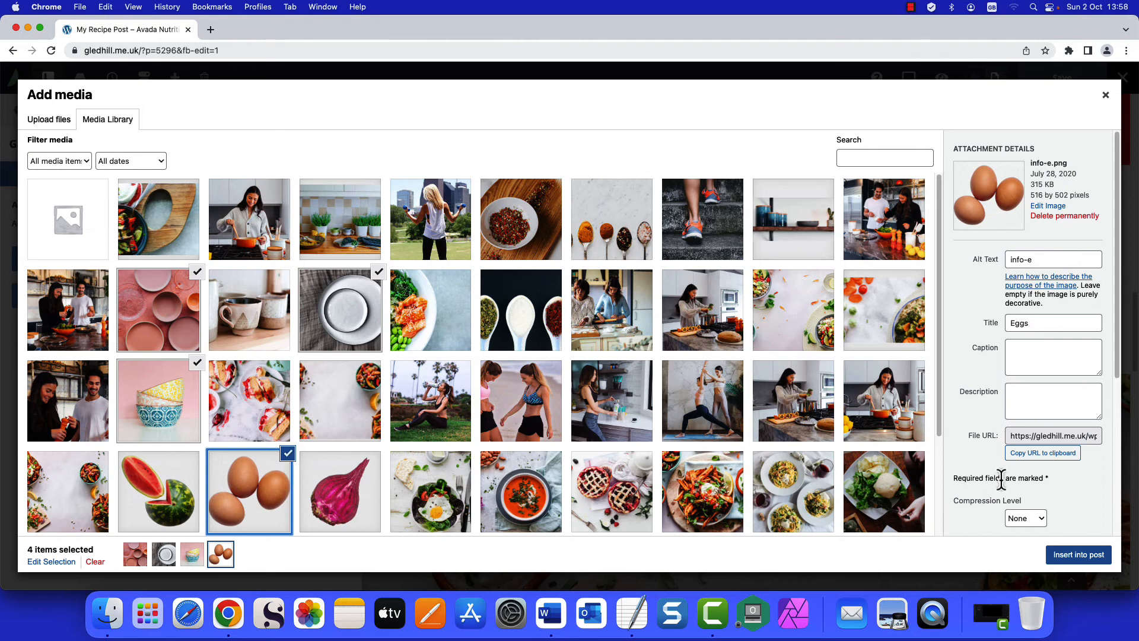
left_click(1081, 557)
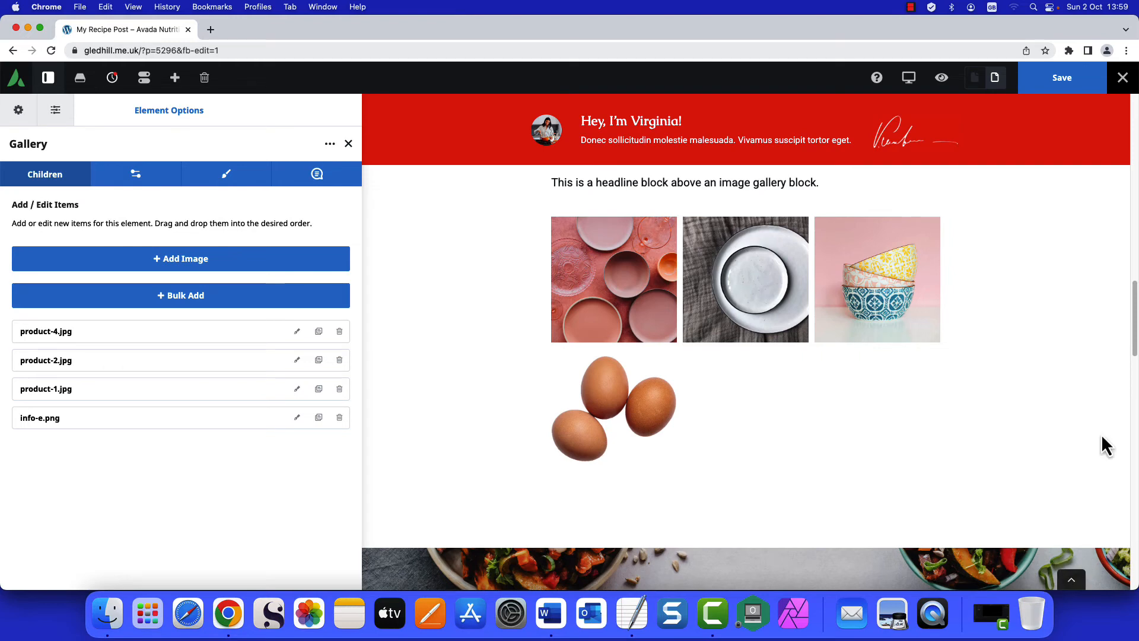
left_click(1053, 83)
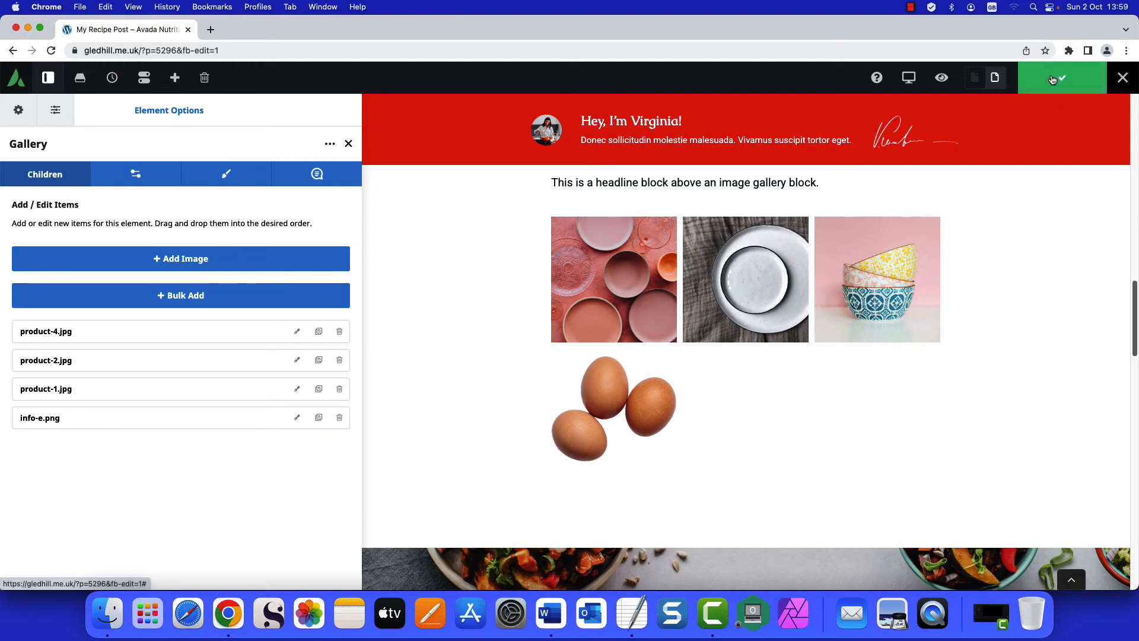
- Exit the live editor to the page front-end and review the post from its header down to the image gallery
left_click(1122, 83)
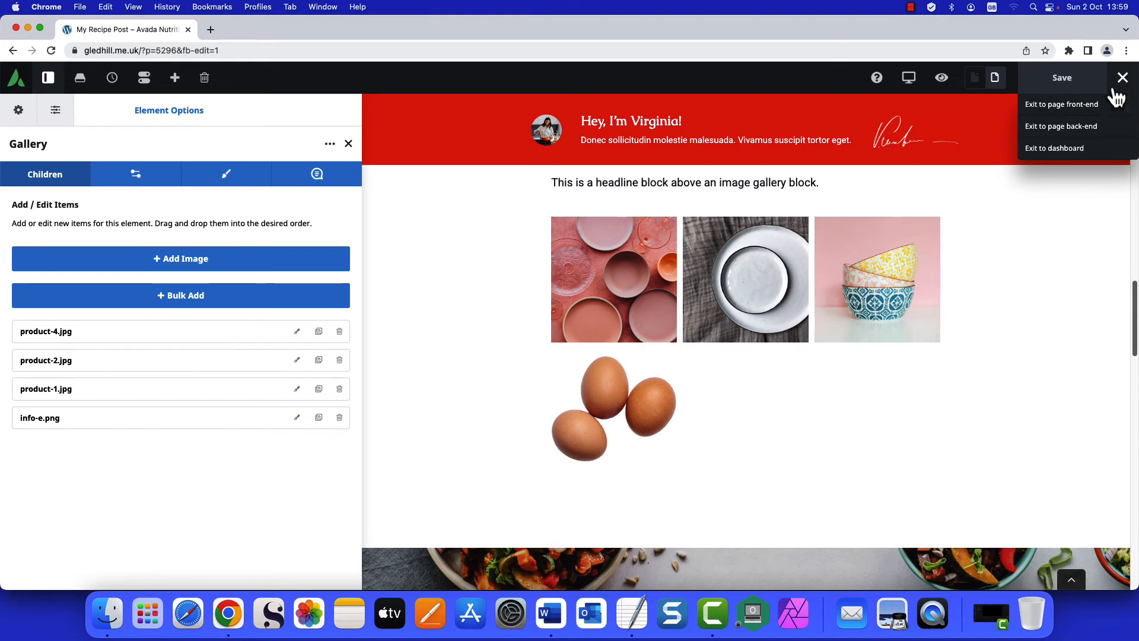
left_click(1057, 106)
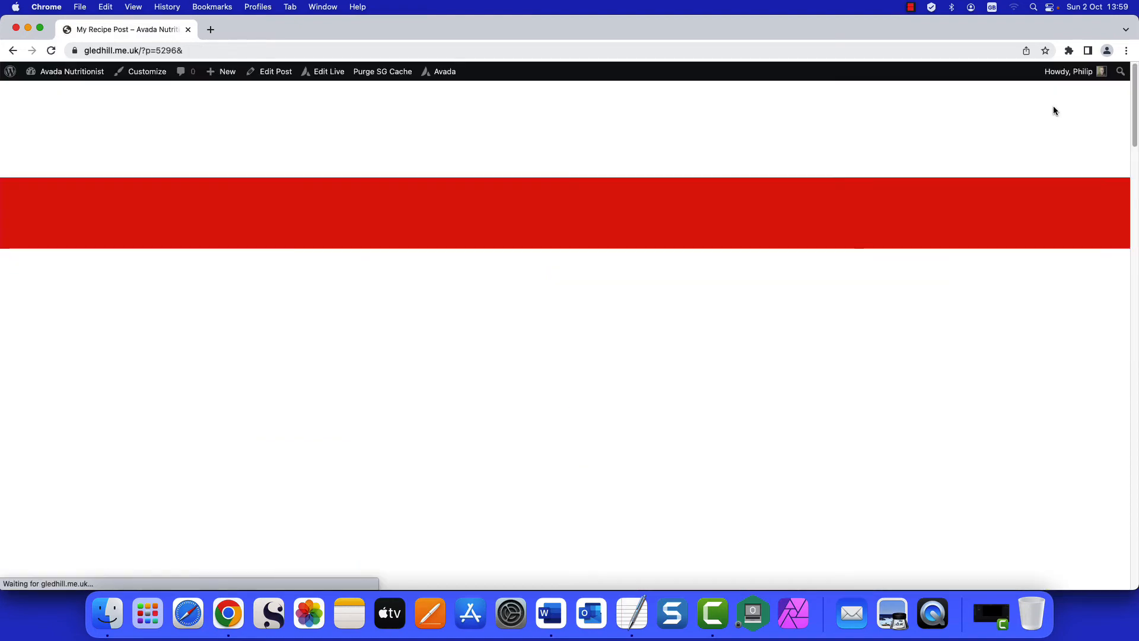
scroll(948, 348, "down", 5)
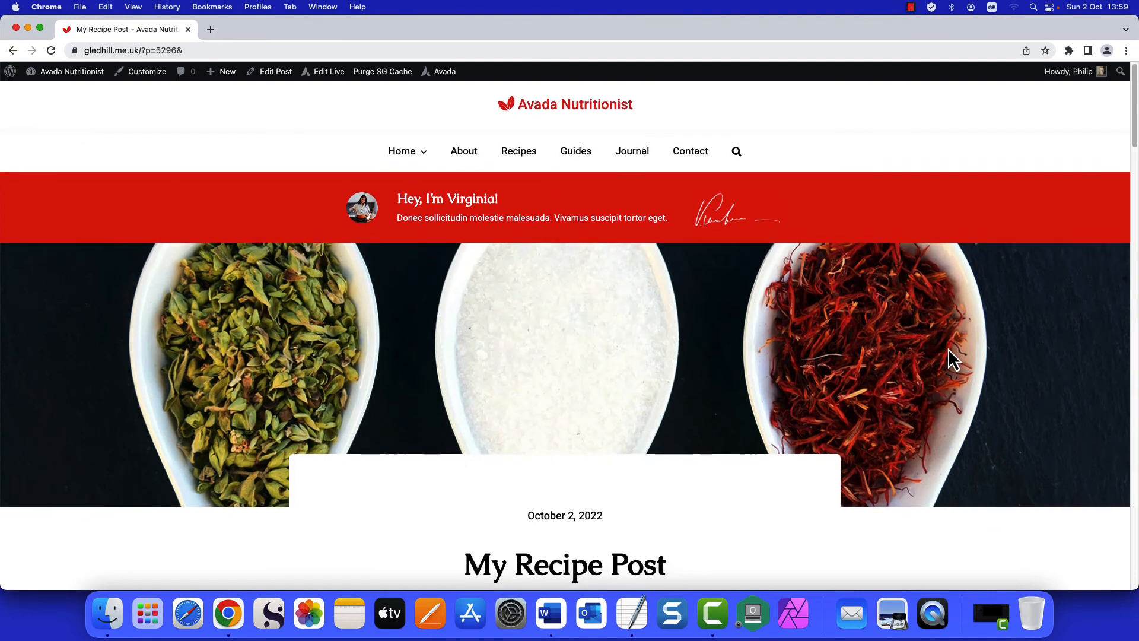
scroll(948, 350, "down", 5)
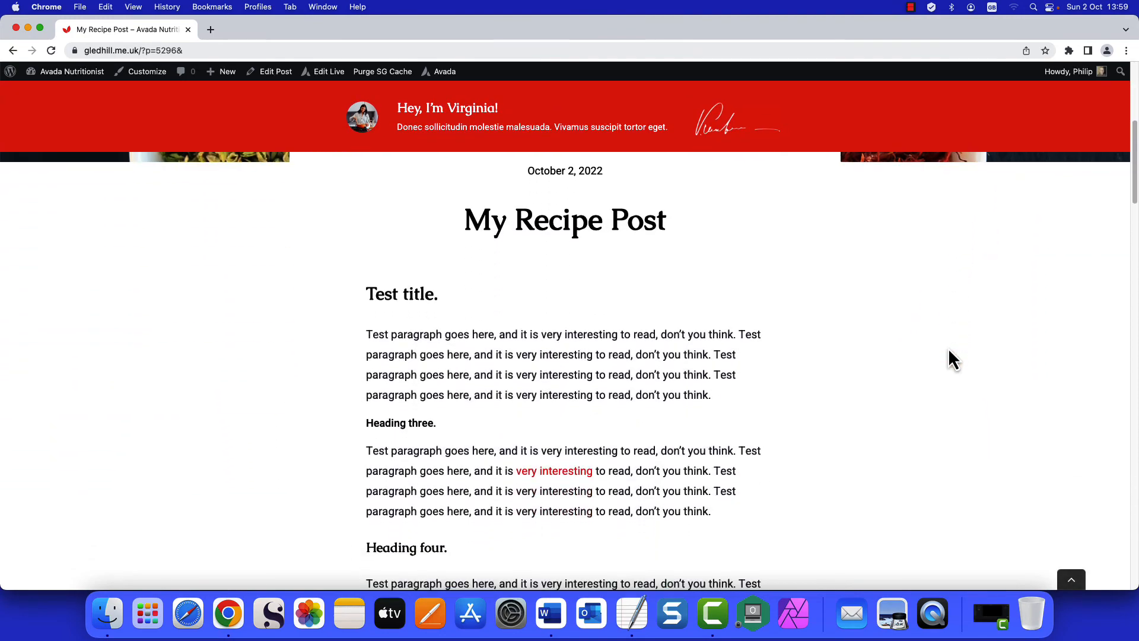
scroll(948, 350, "down", 5)
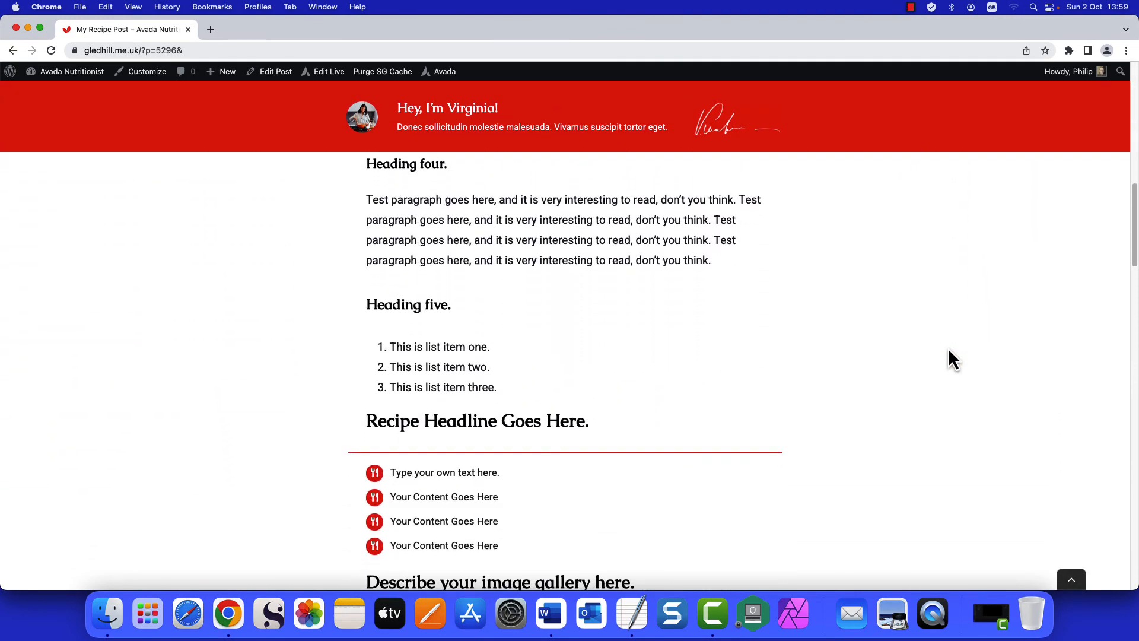
scroll(948, 348, "down", 5)
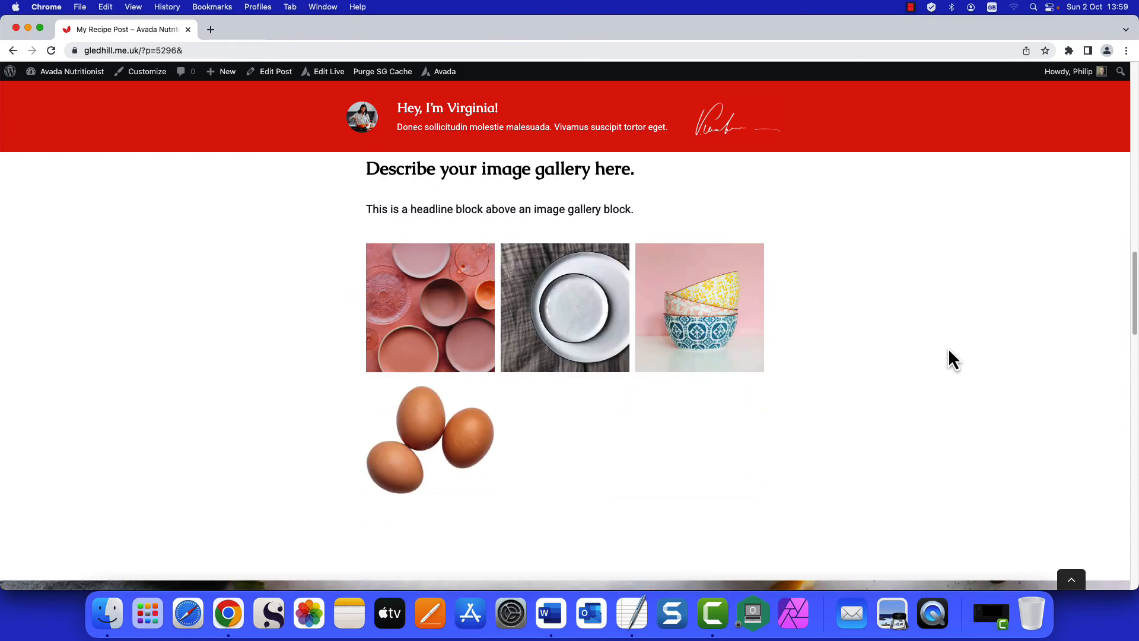
- View the first gallery image in the lightbox, advance to the third image and close the lightbox
left_click(435, 284)
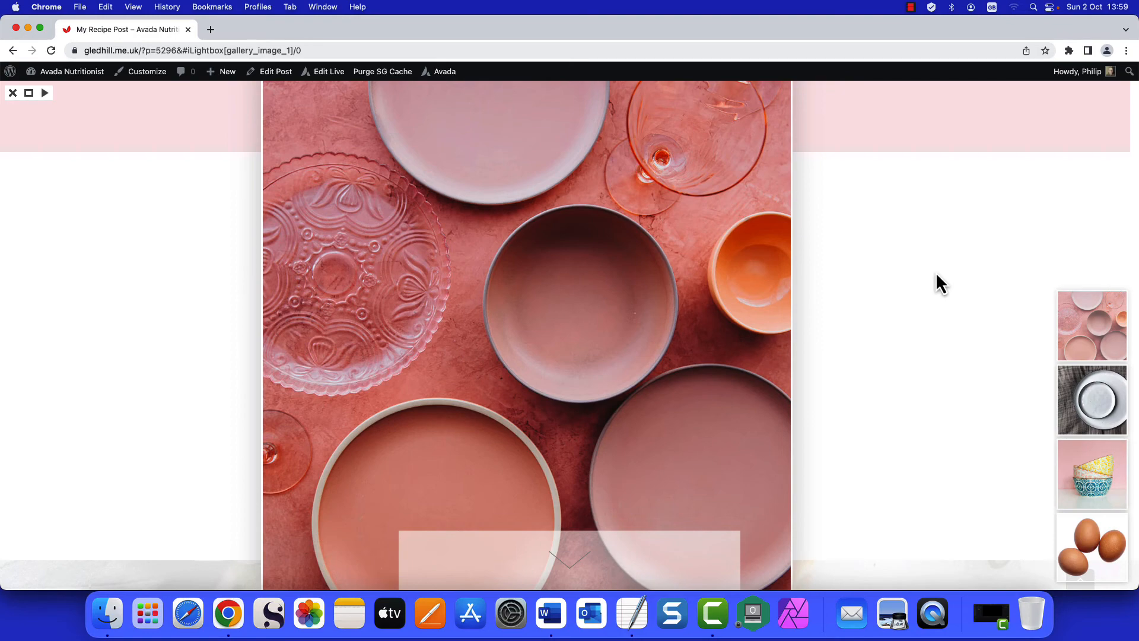
key("Right")
key("Right")
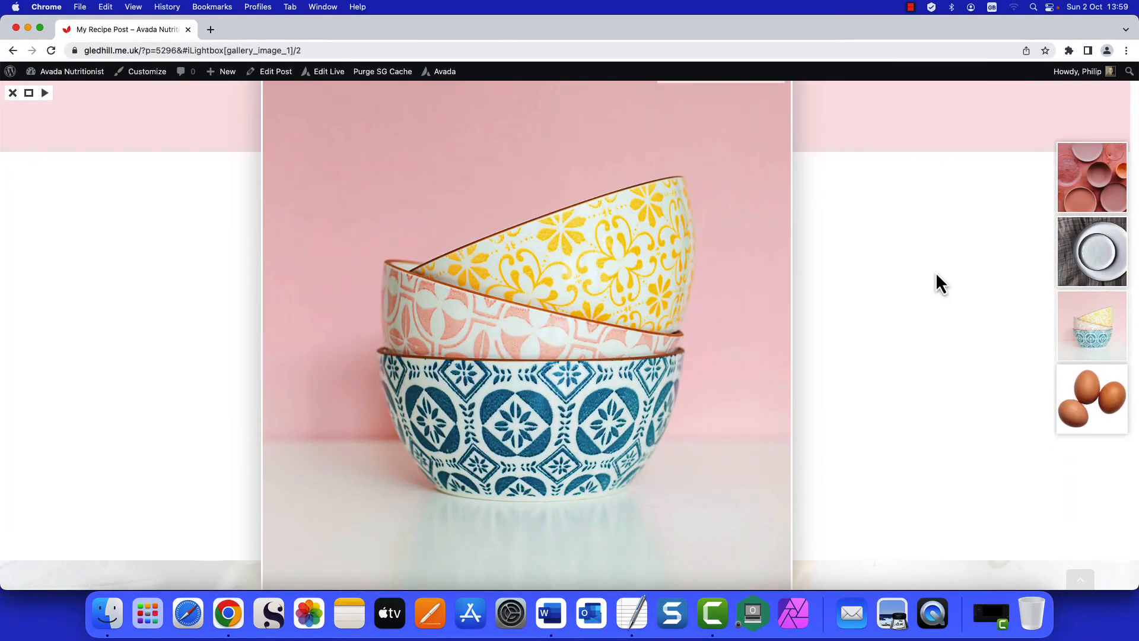
left_click(883, 271)
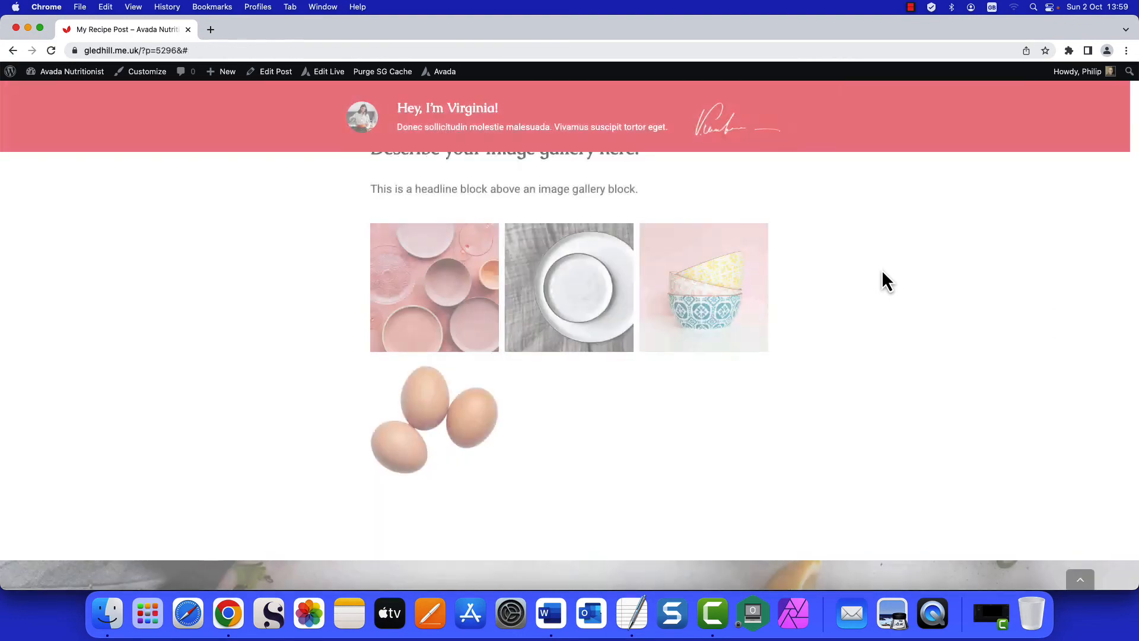
- Publish the recipe post from its back-end edit page and view the published post on the site
scroll(866, 284, "up", 10)
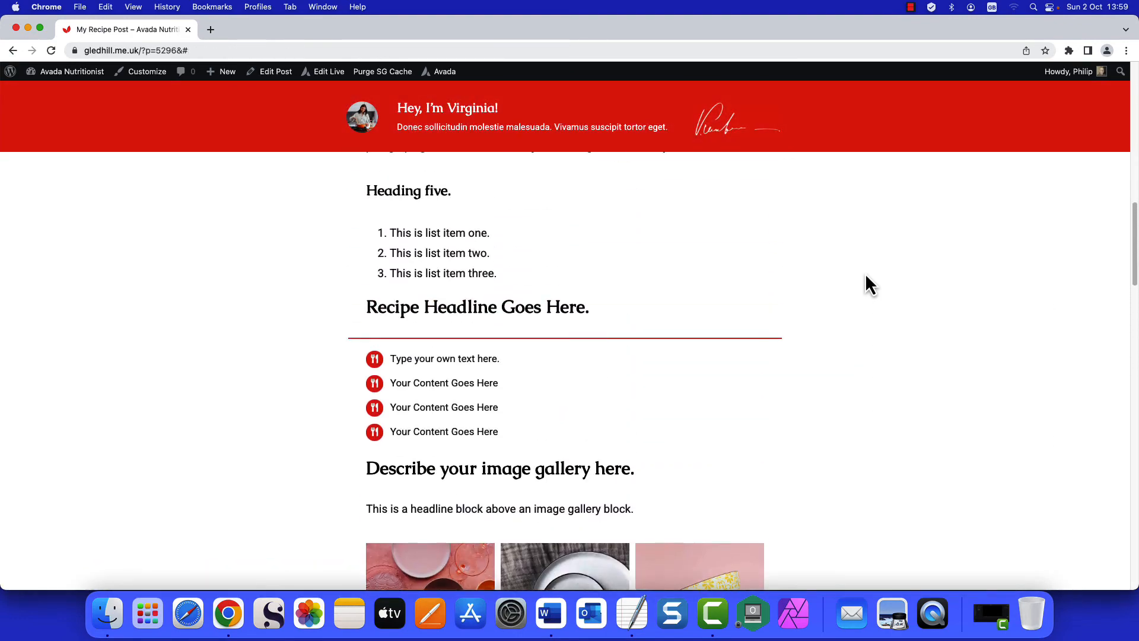
scroll(866, 275, "up", 5)
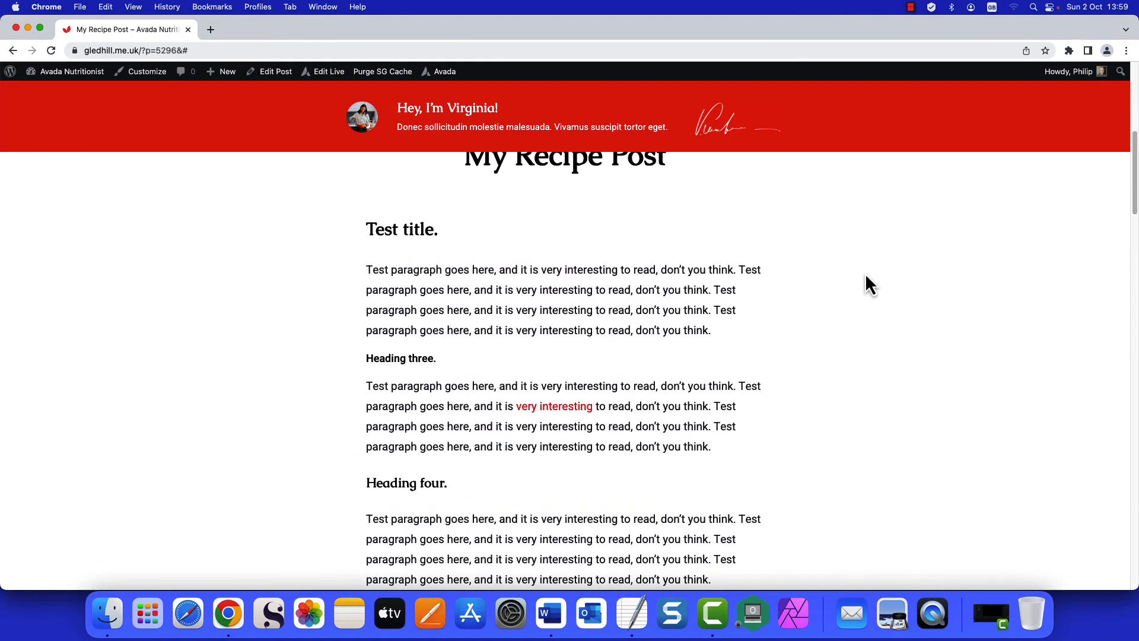
scroll(866, 276, "up", 2)
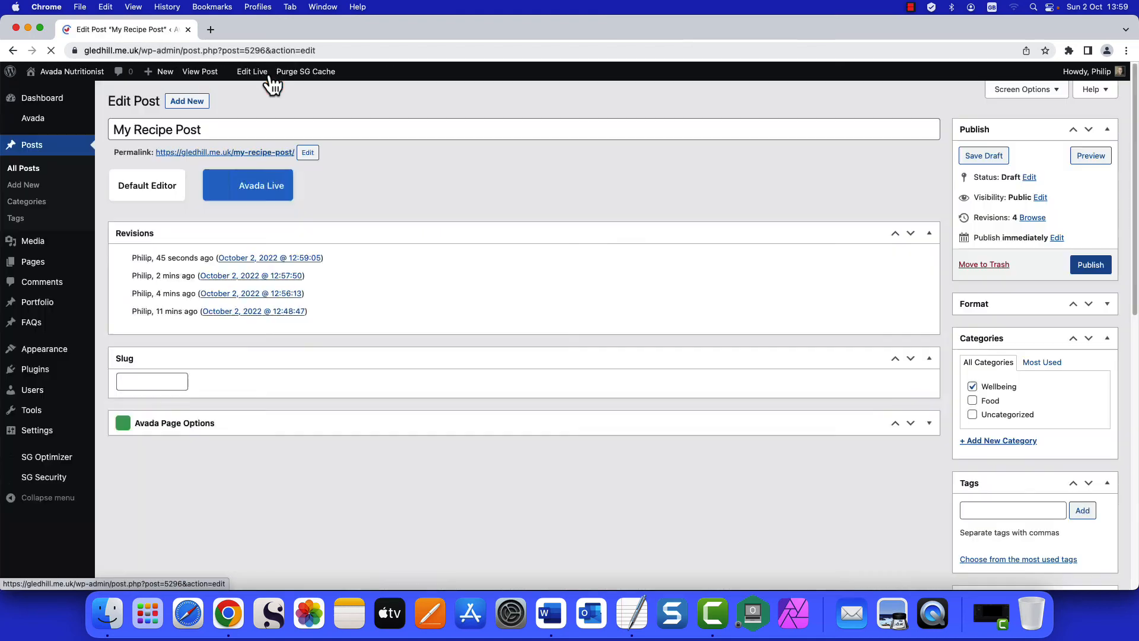
left_click(1089, 267)
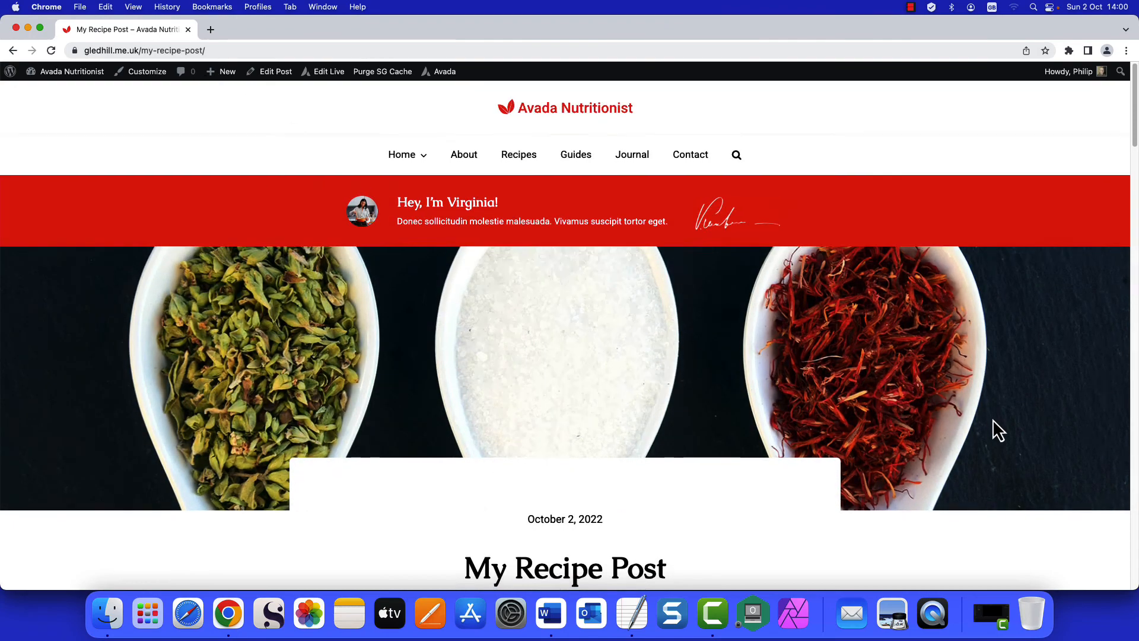
scroll(993, 423, "down", 5)
scroll(993, 422, "down", 6)
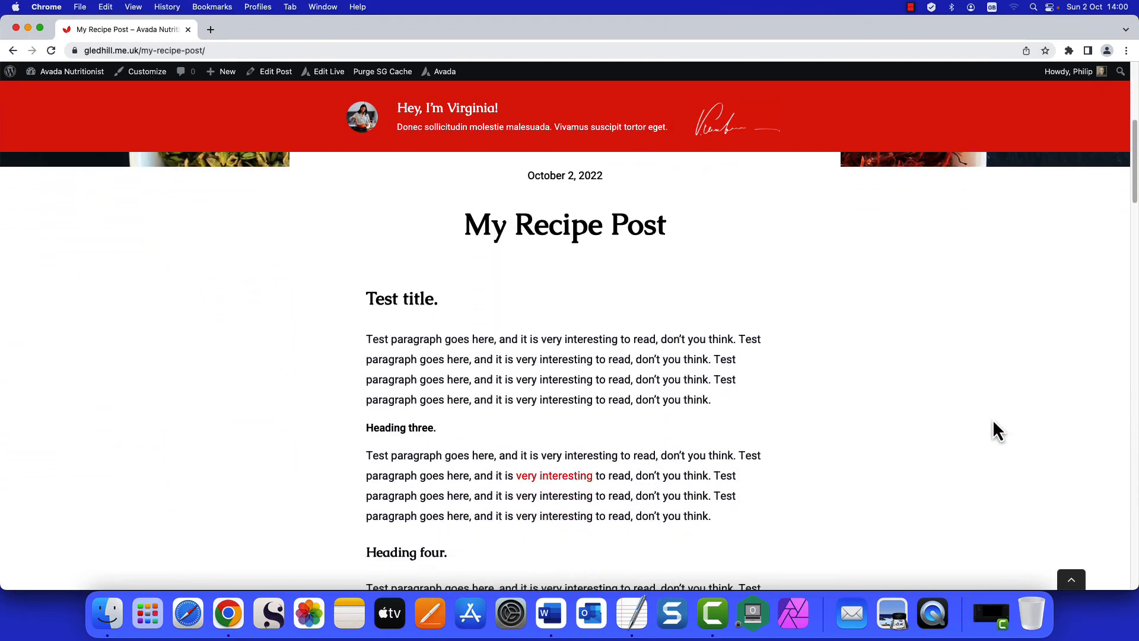
- Review the published recipe post from its text down to the image gallery and return to its header
scroll(992, 419, "down", 4)
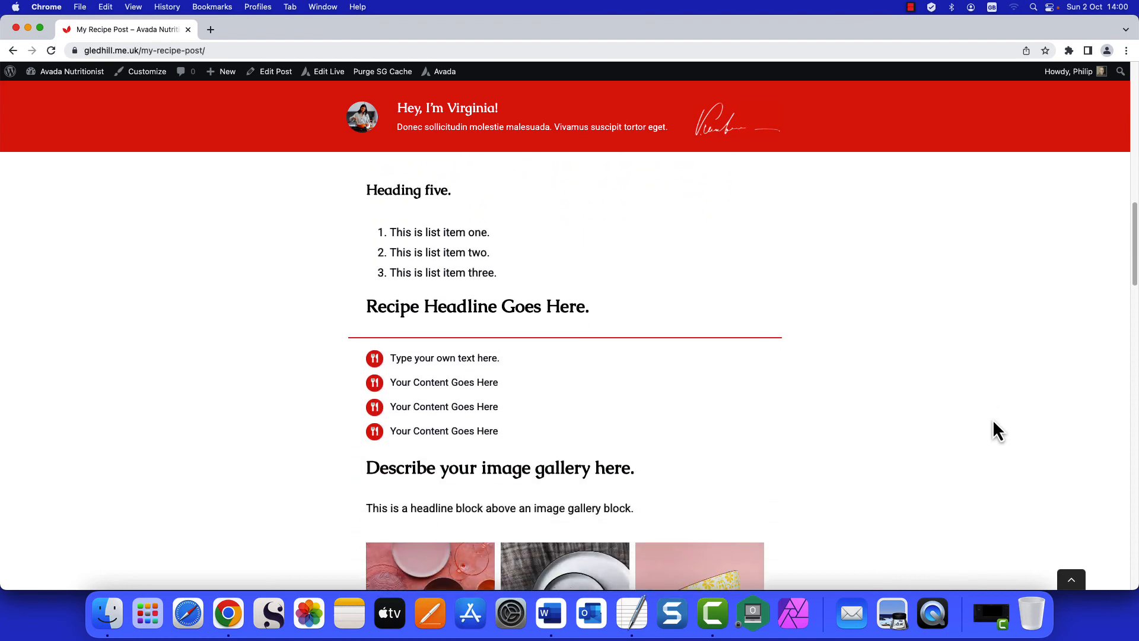
scroll(992, 419, "down", 4)
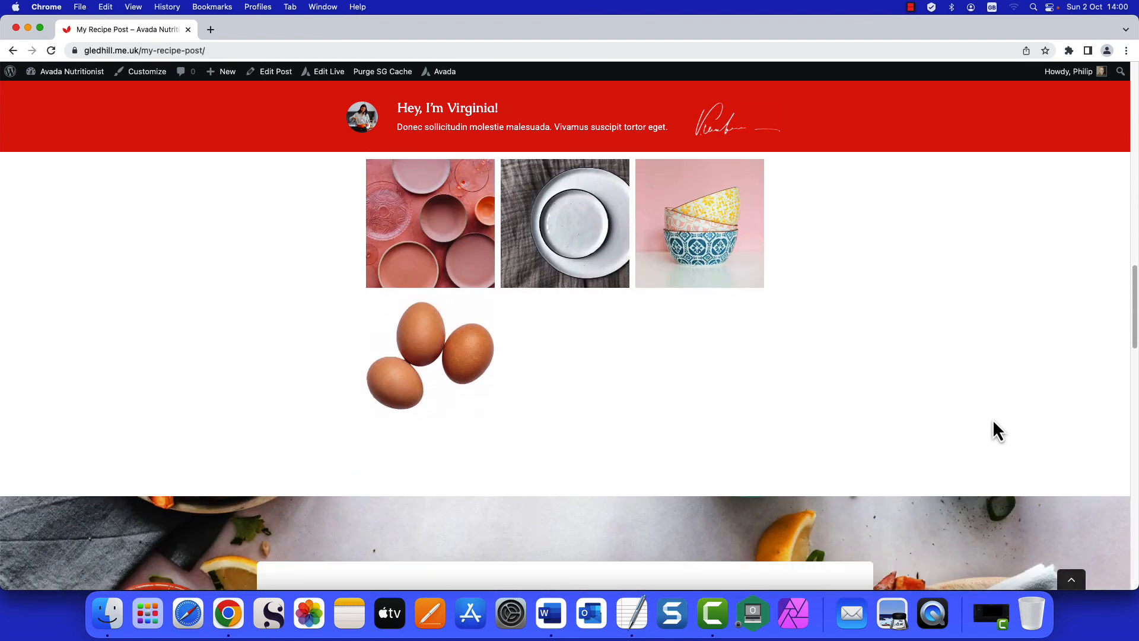
scroll(992, 419, "up", 15)
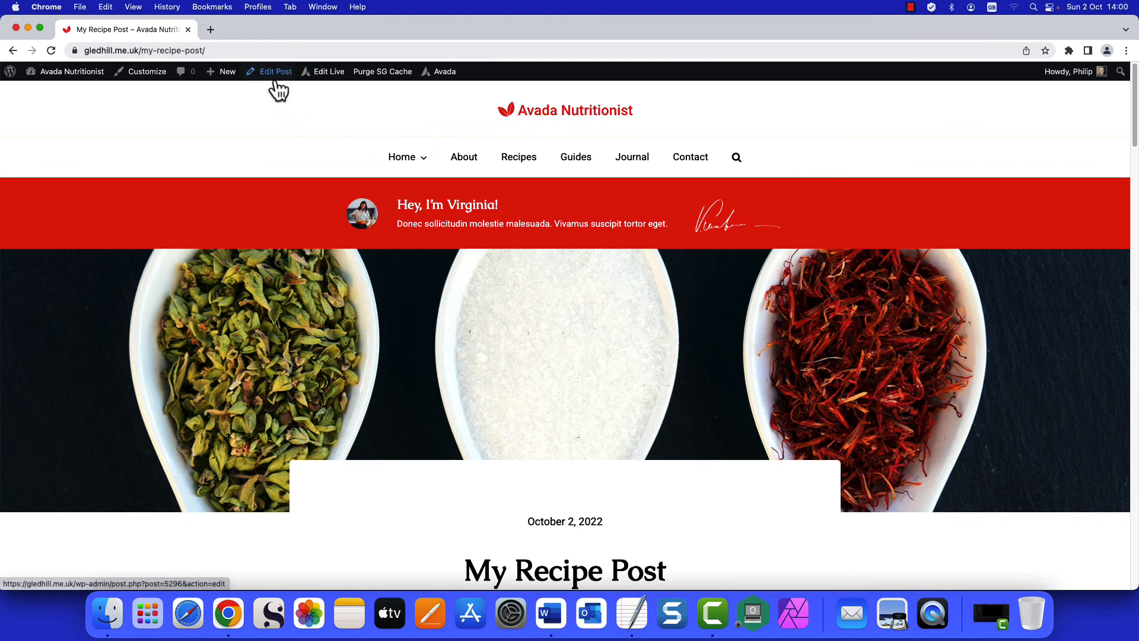
- Open the published post in the live editor, look over its content, and exit back to the front-end
mouse_move(334, 89)
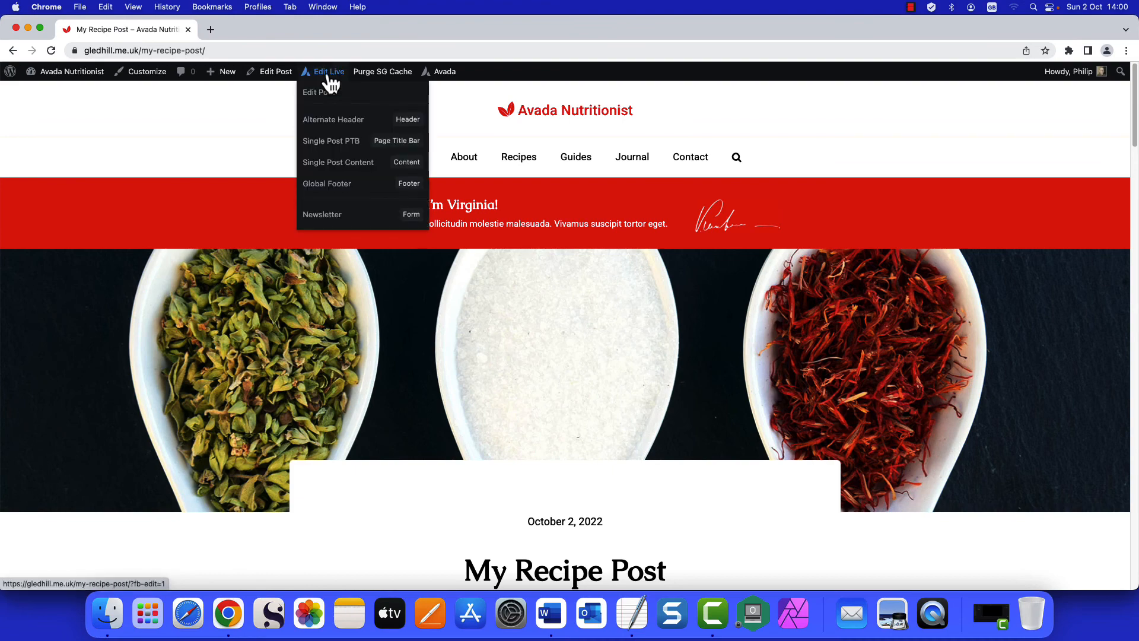
left_click(329, 76)
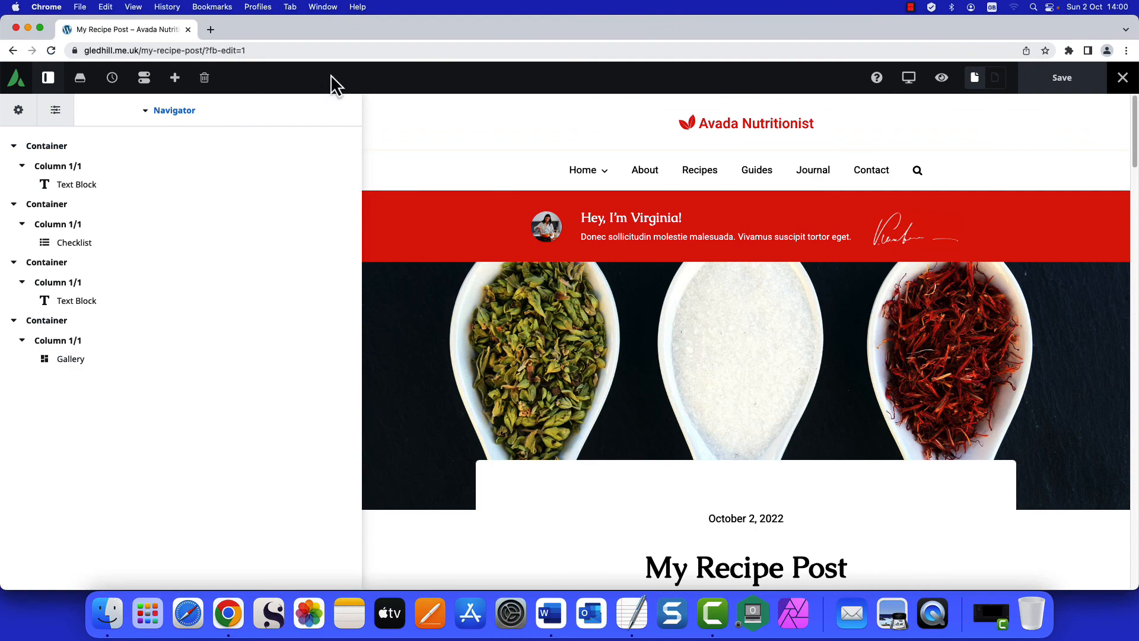
scroll(543, 350, "down", 10)
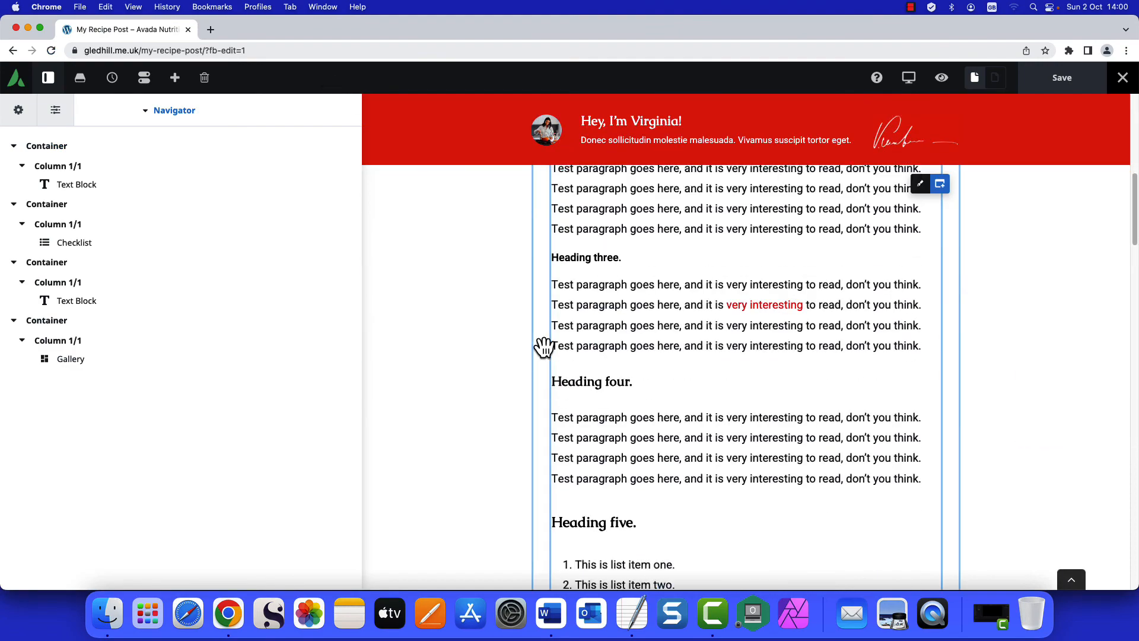
scroll(544, 347, "up", 10)
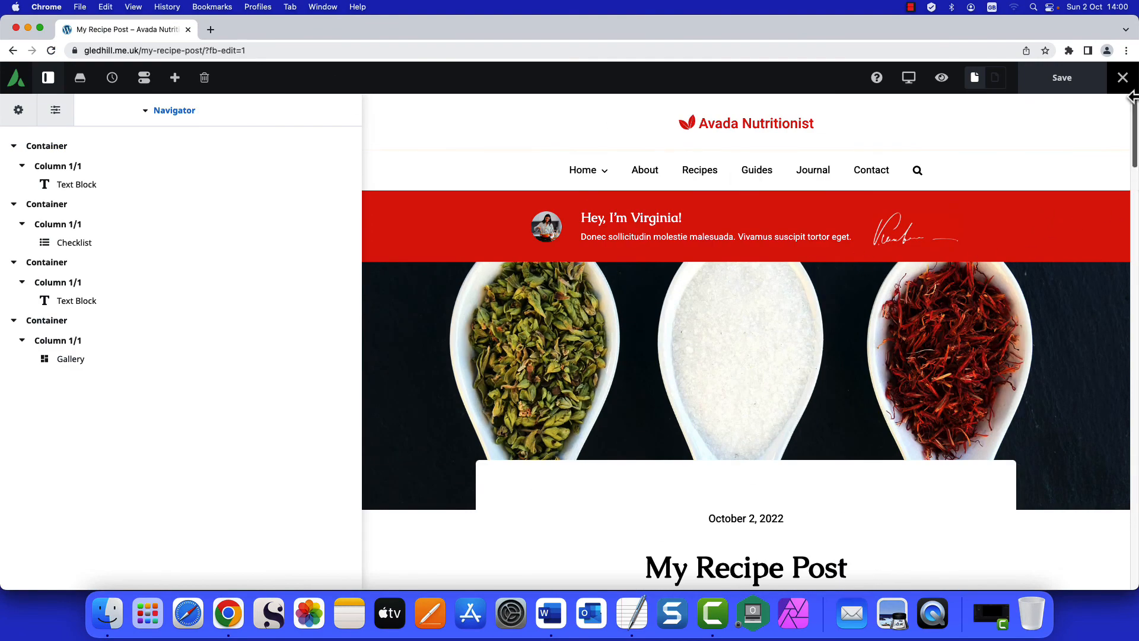
mouse_move(1121, 78)
left_click(1101, 107)
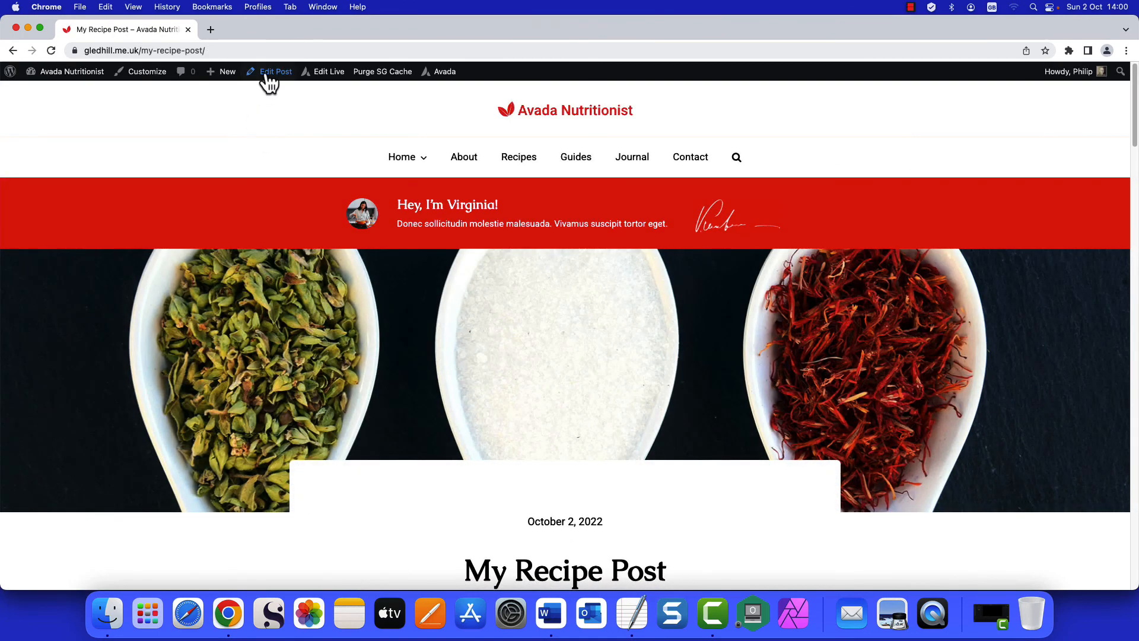
- Open the post's back-end edit page and review its publish, category and tag settings
left_click(267, 75)
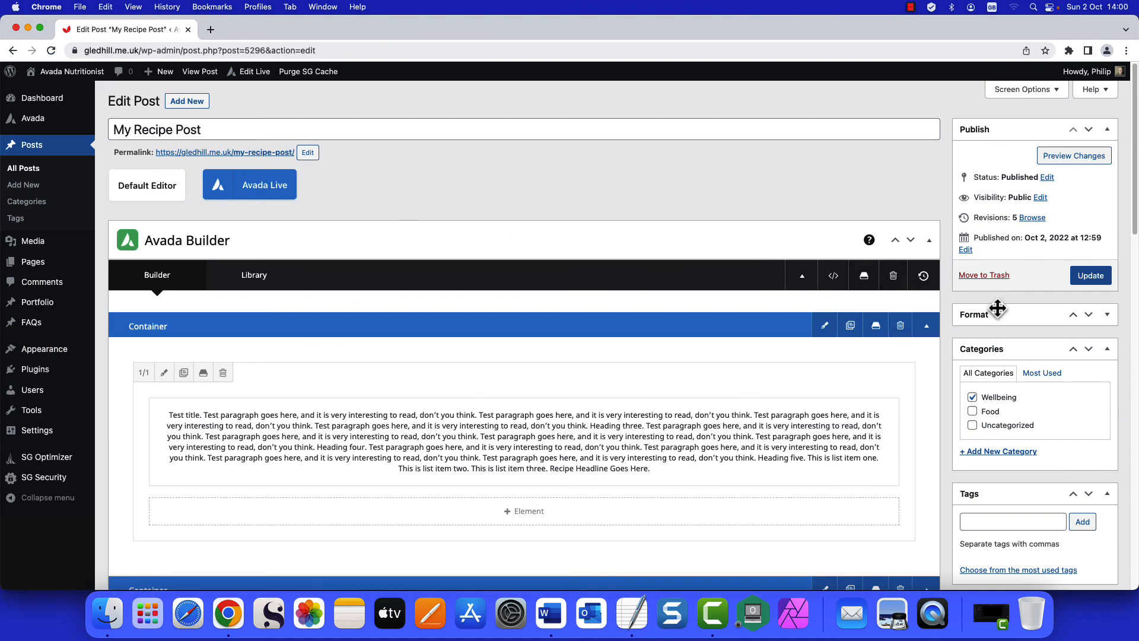
scroll(1059, 458, "down", 5)
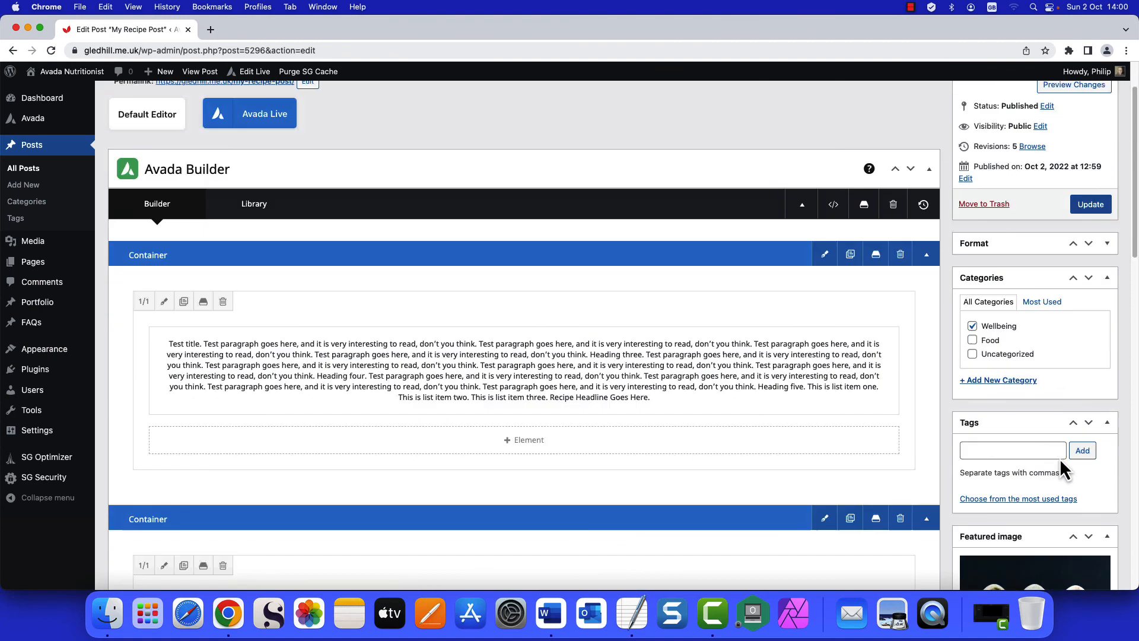
scroll(1062, 469, "up", 5)
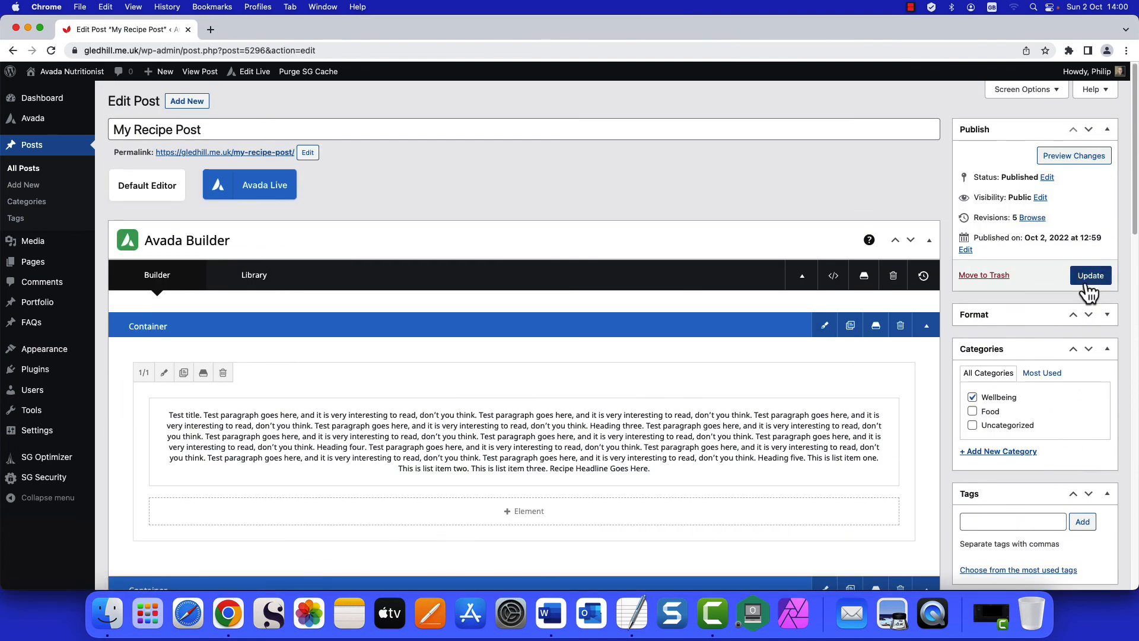
mouse_move(1087, 83)
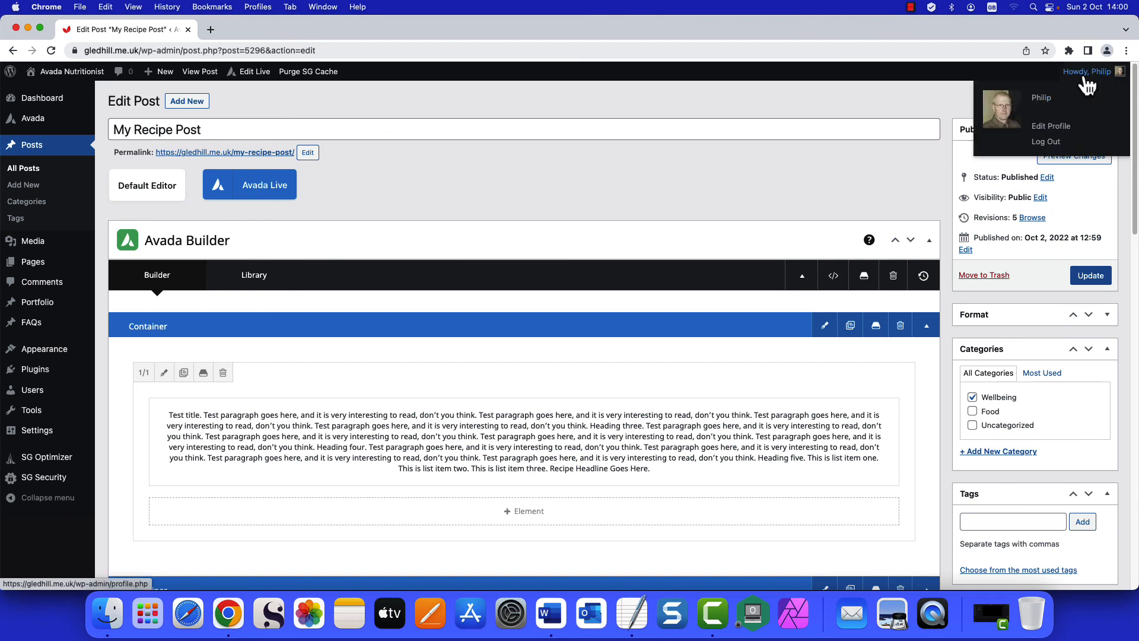